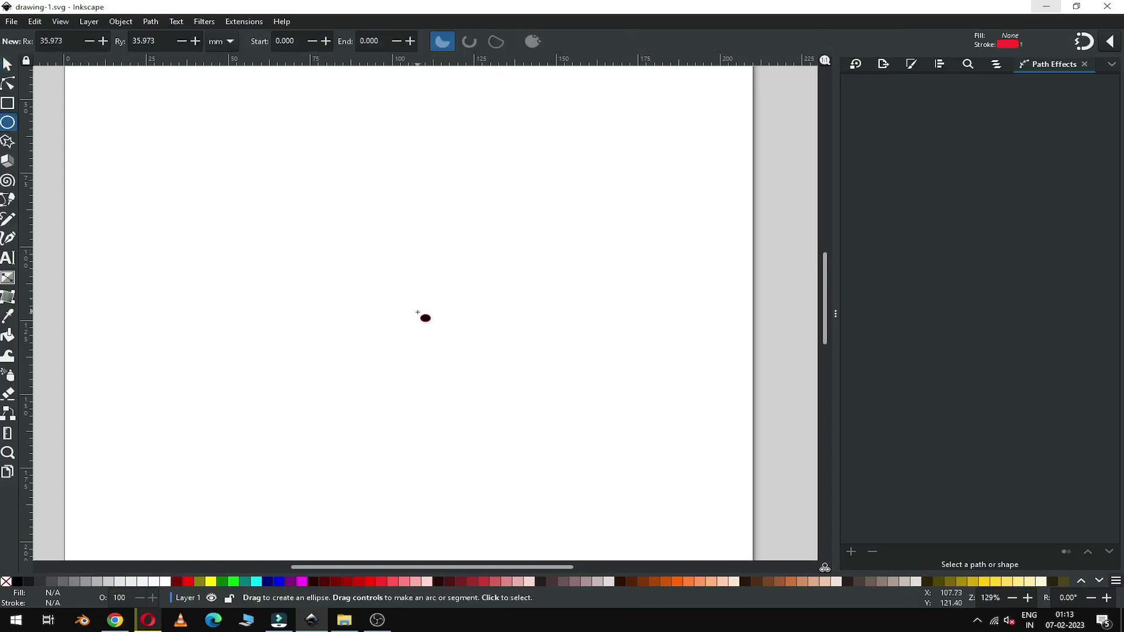
Draw a circle about 103 mm in diameter in the middle of the page and lock it.
left_click_drag(387, 306, 592, 464)
left_click(7, 65)
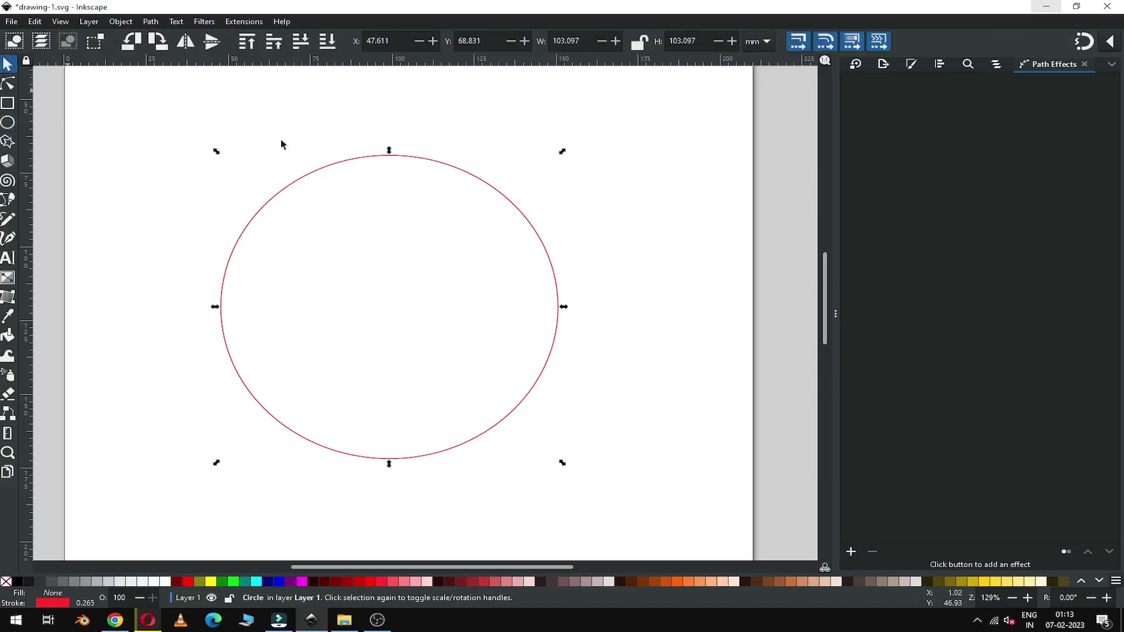
right_click(373, 158)
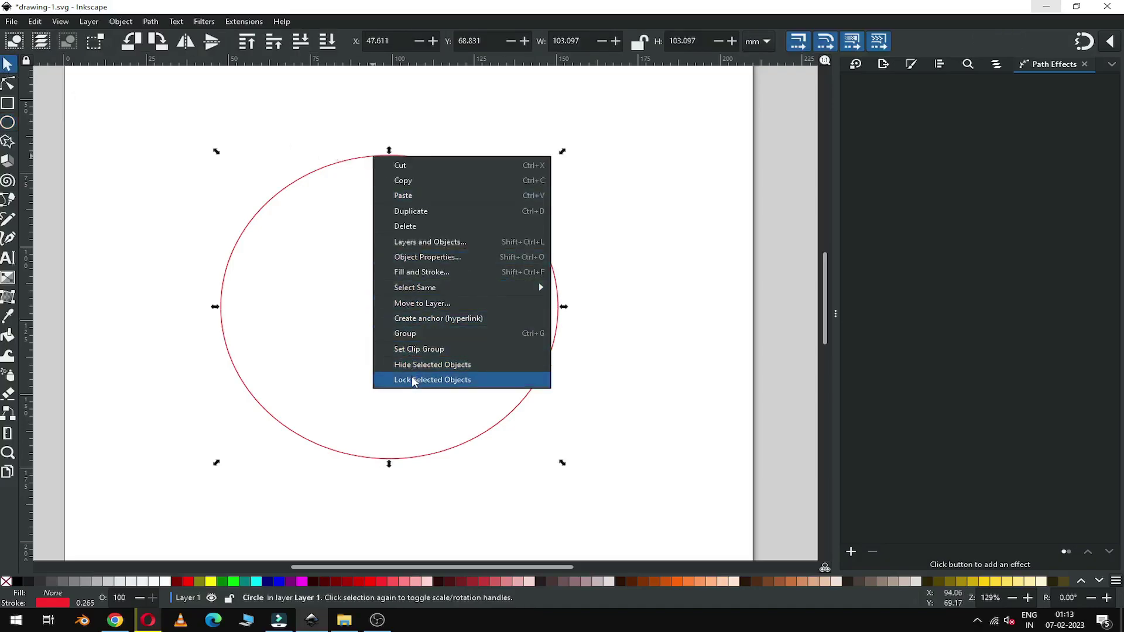
left_click(493, 380)
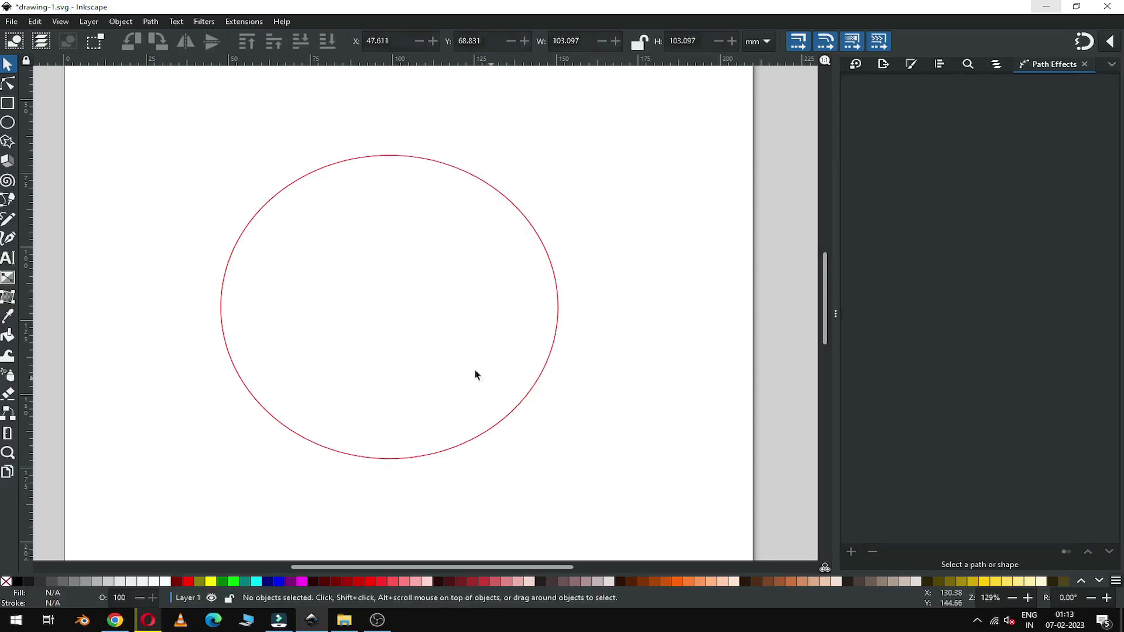
Add a text object beside the circle reading "GET" and "SET" on two separate lines.
left_click(8, 261)
left_click(170, 246)
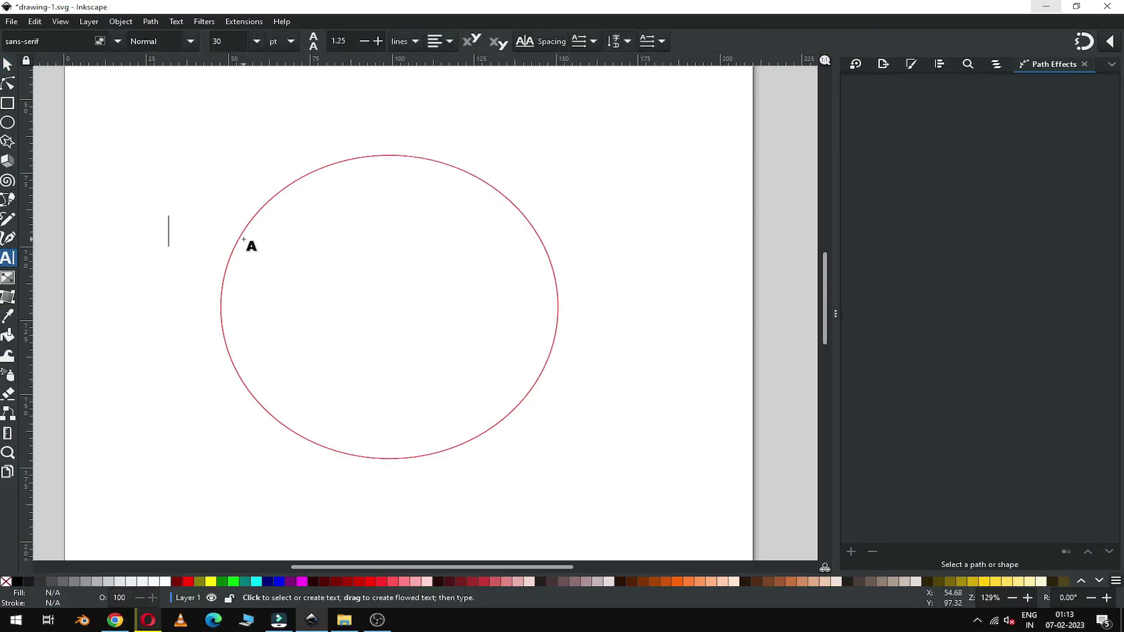
type("GET")
key("Return")
type("SET")
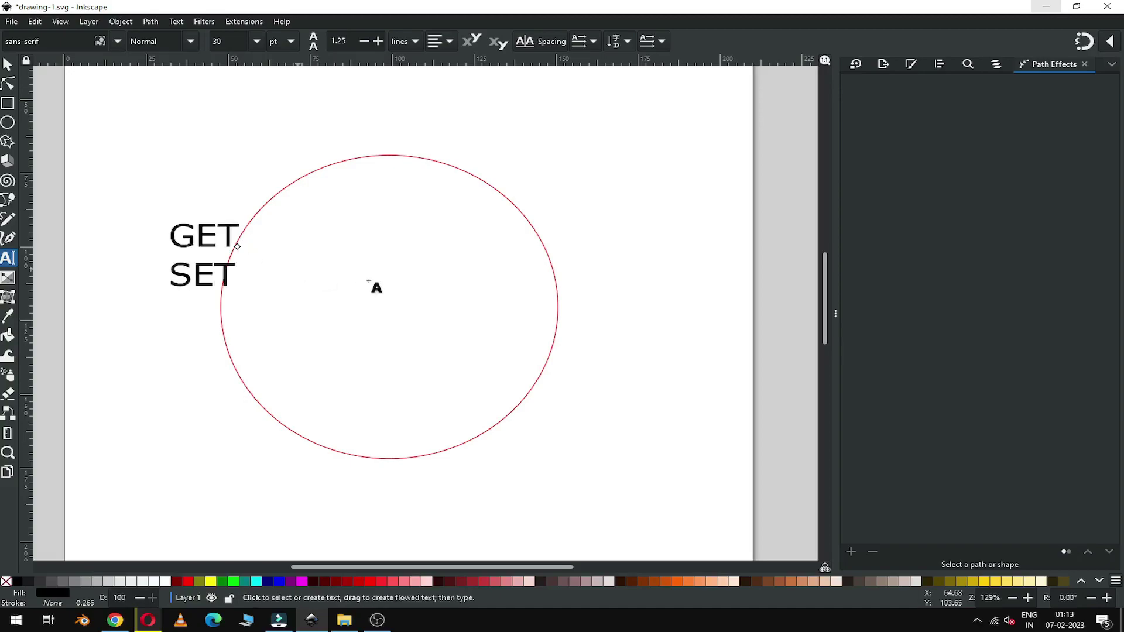
Centre-align both lines of the text and set its font style to Bold.
key("ctrl+a")
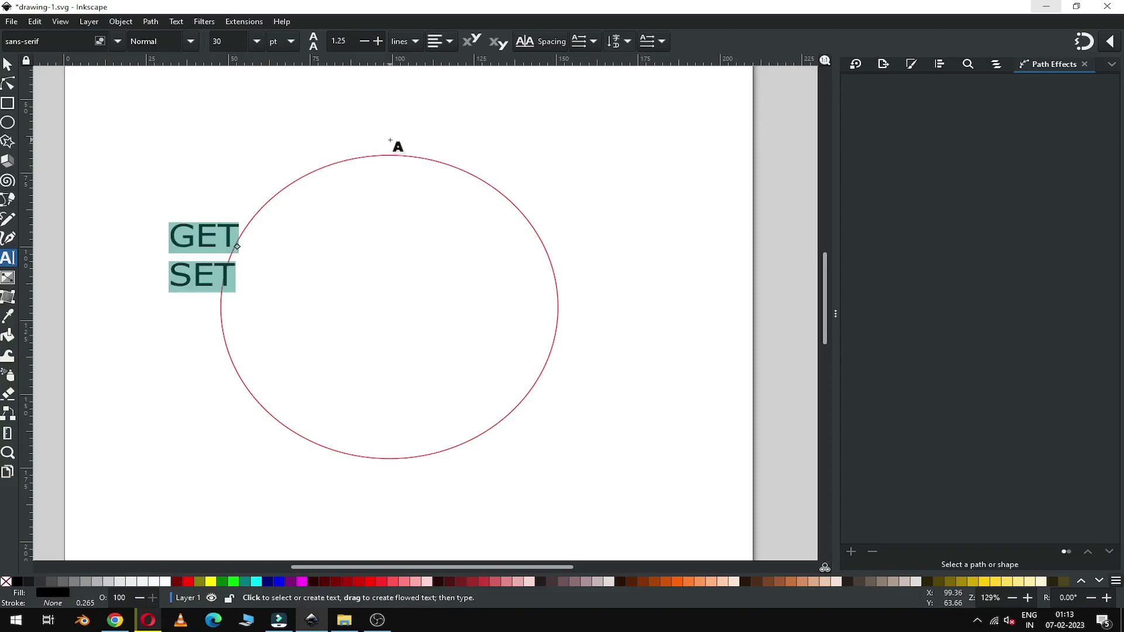
left_click(443, 41)
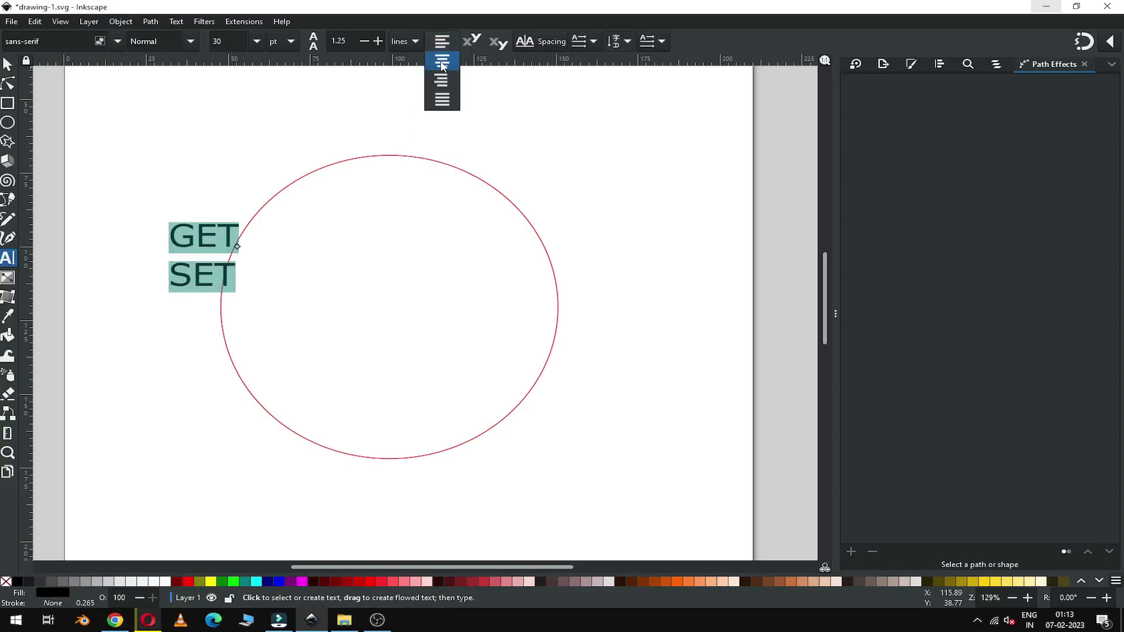
left_click(441, 61)
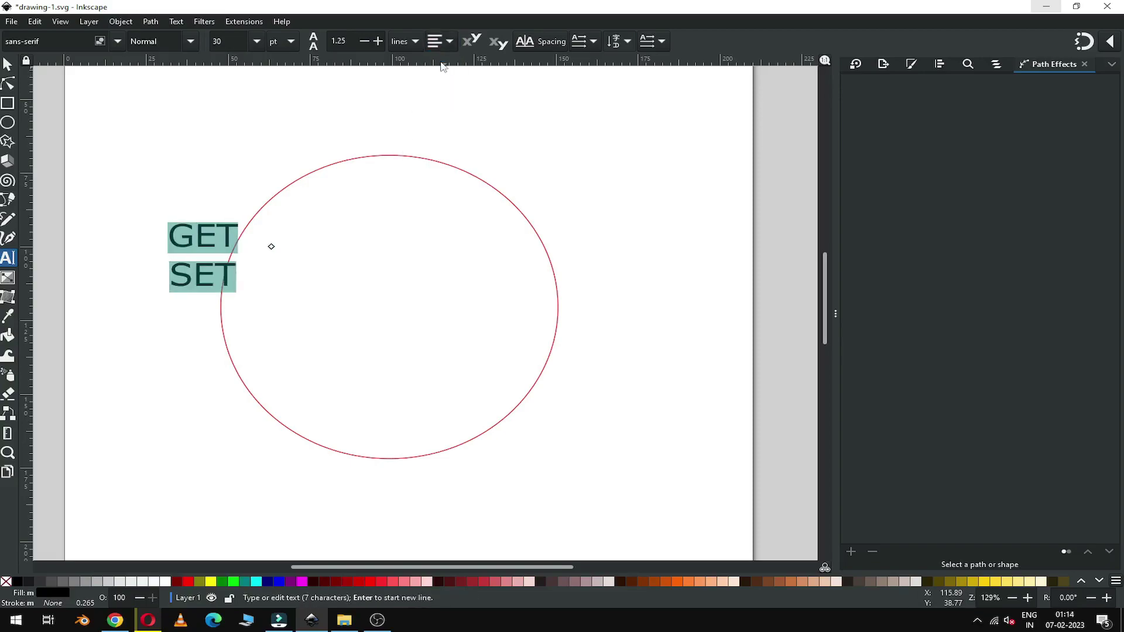
left_click(189, 42)
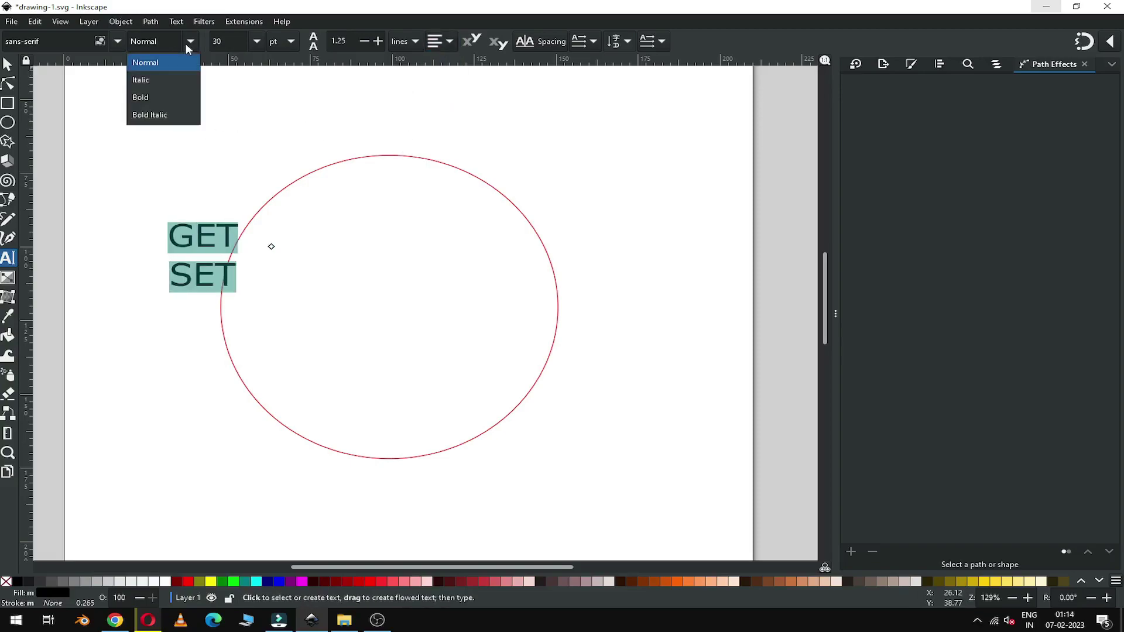
left_click(151, 97)
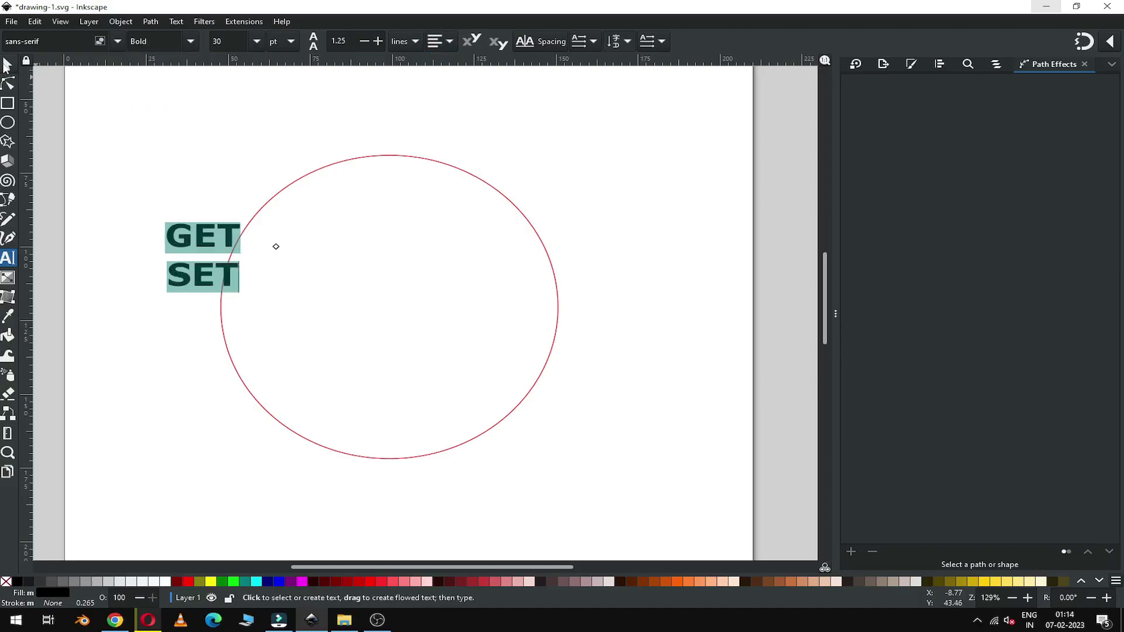
Convert the text object to paths and ungroup the resulting letters.
left_click(7, 65)
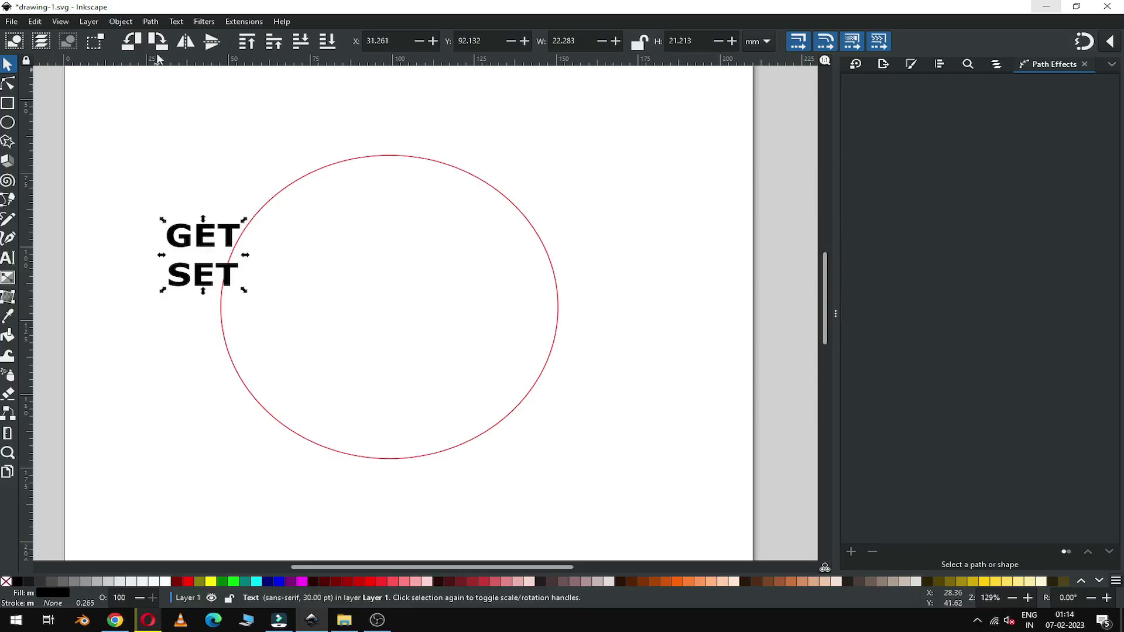
left_click(150, 21)
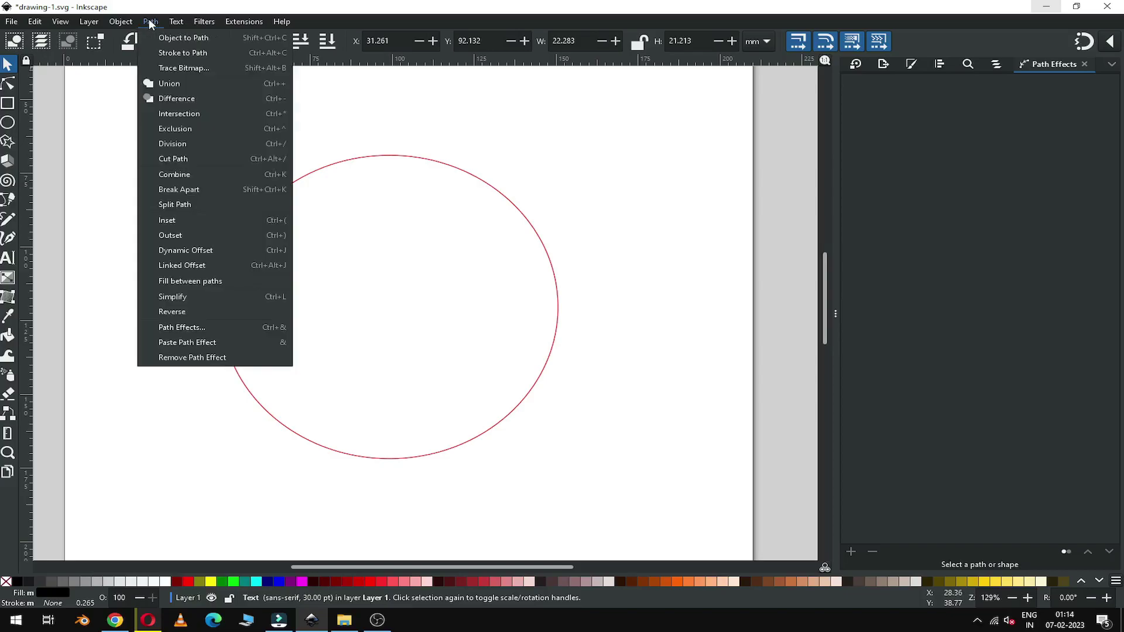
left_click(208, 40)
left_click(121, 22)
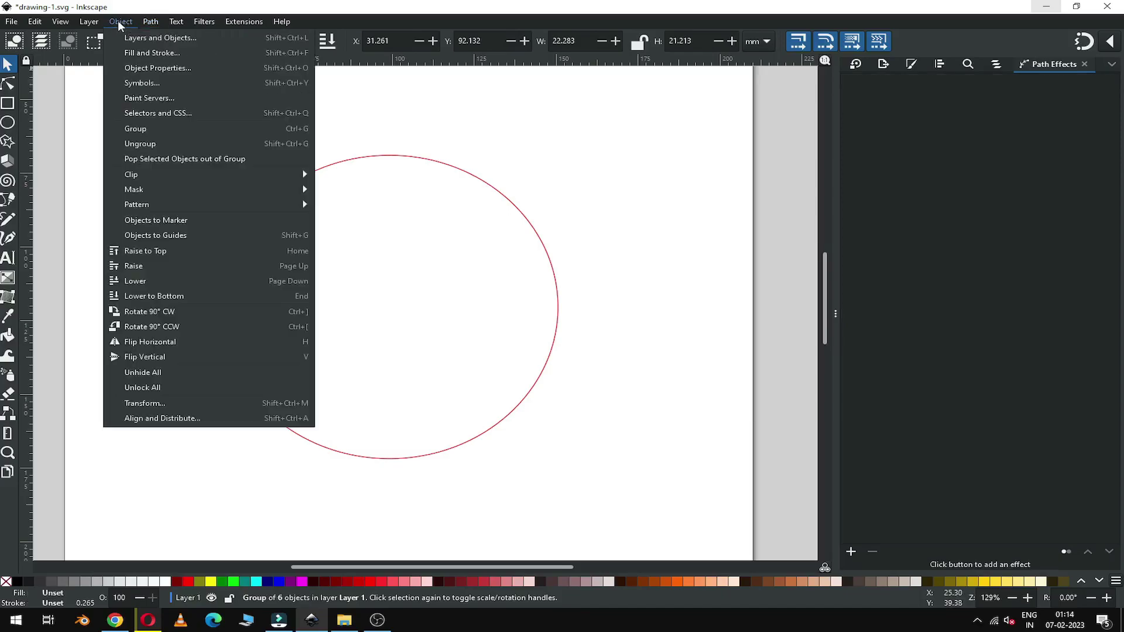
left_click(140, 143)
key("Escape")
Select all the letters of GET SET and unite them into a single path with Union.
left_click(185, 243)
left_click_drag(129, 190, 282, 320)
left_click(150, 21)
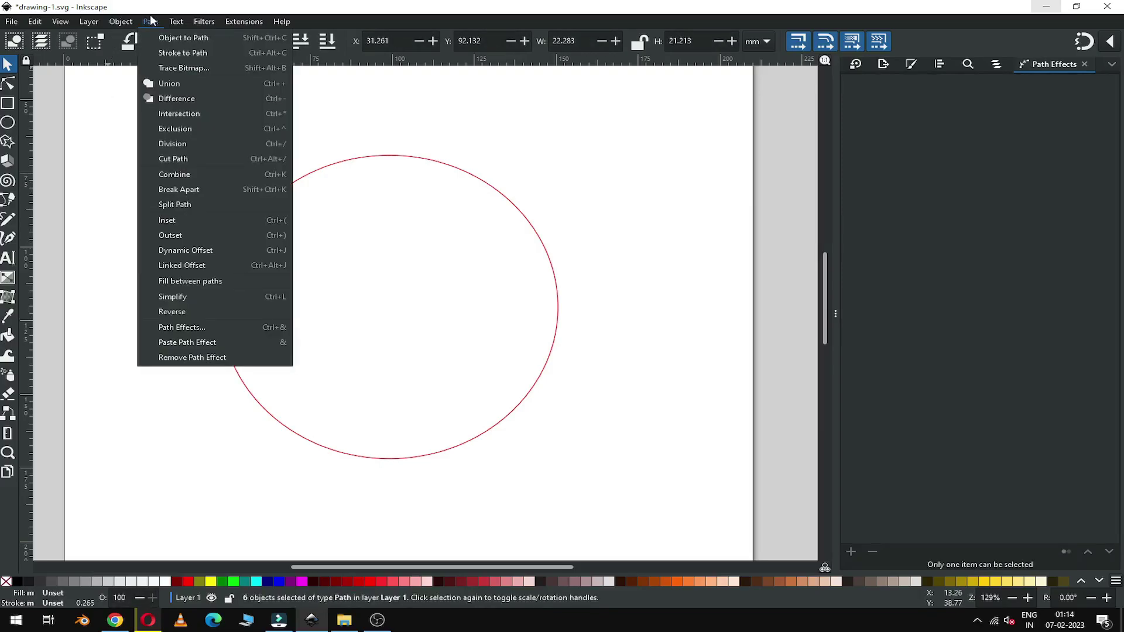
left_click(230, 85)
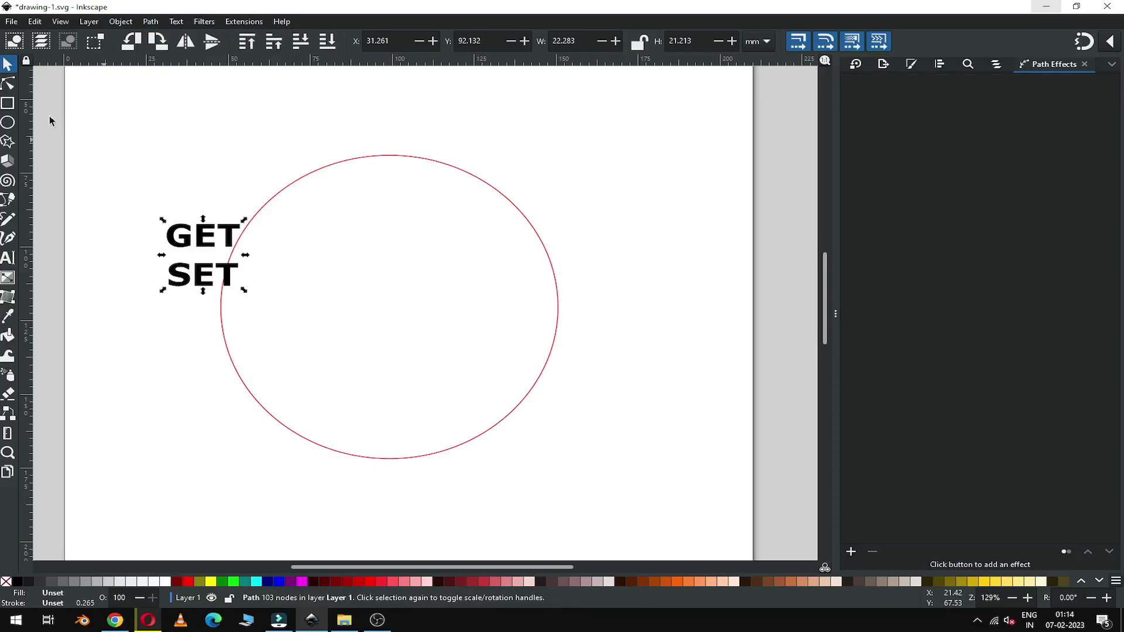
Move all nodes of the word SET up about 3 mm to narrow the gap below GET.
left_click(8, 85)
left_click_drag(151, 260, 234, 281)
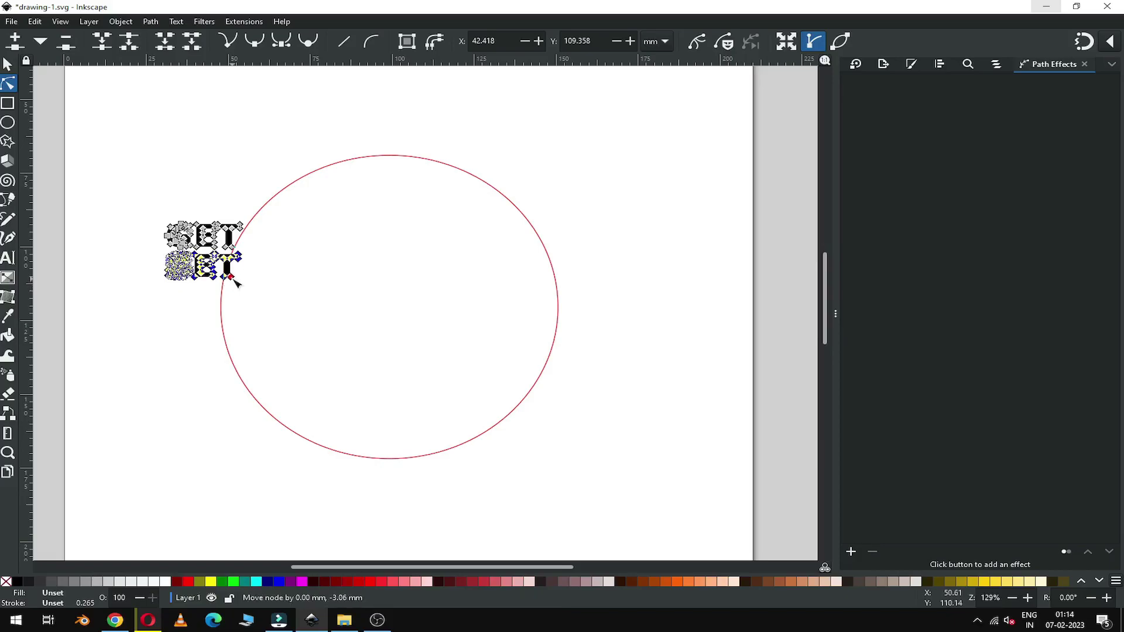
left_click(13, 68)
left_click(206, 146)
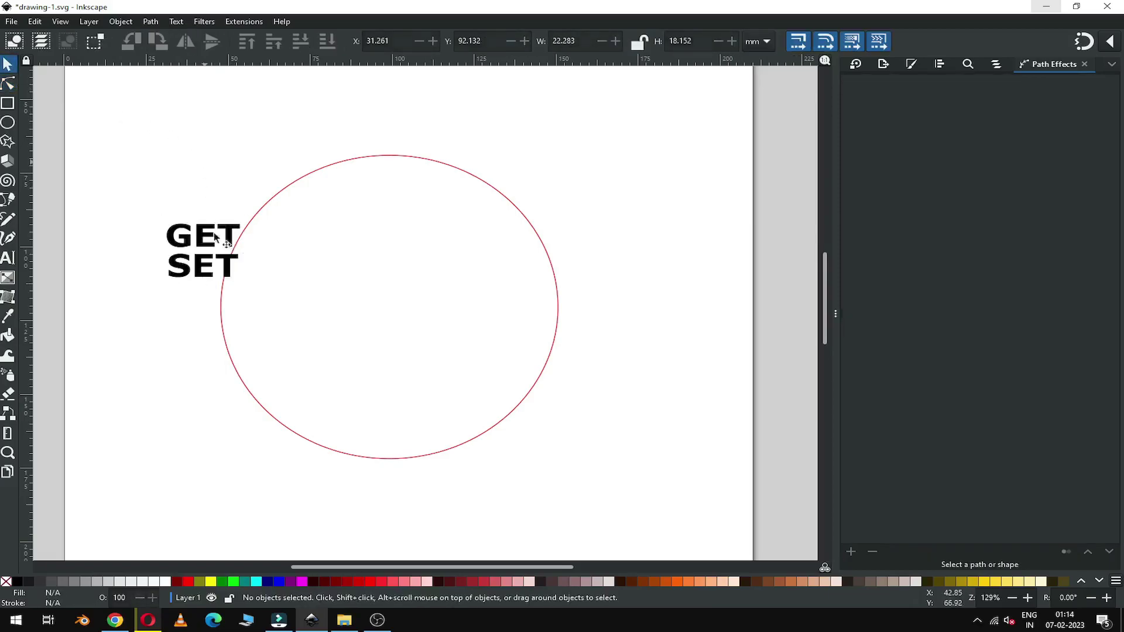
Enlarge the lettering to about 84 mm by 69 mm and centre it inside the circle.
left_click(236, 276)
left_click_drag(244, 280, 343, 351)
left_click_drag(310, 302, 470, 356)
left_click_drag(526, 416, 528, 417)
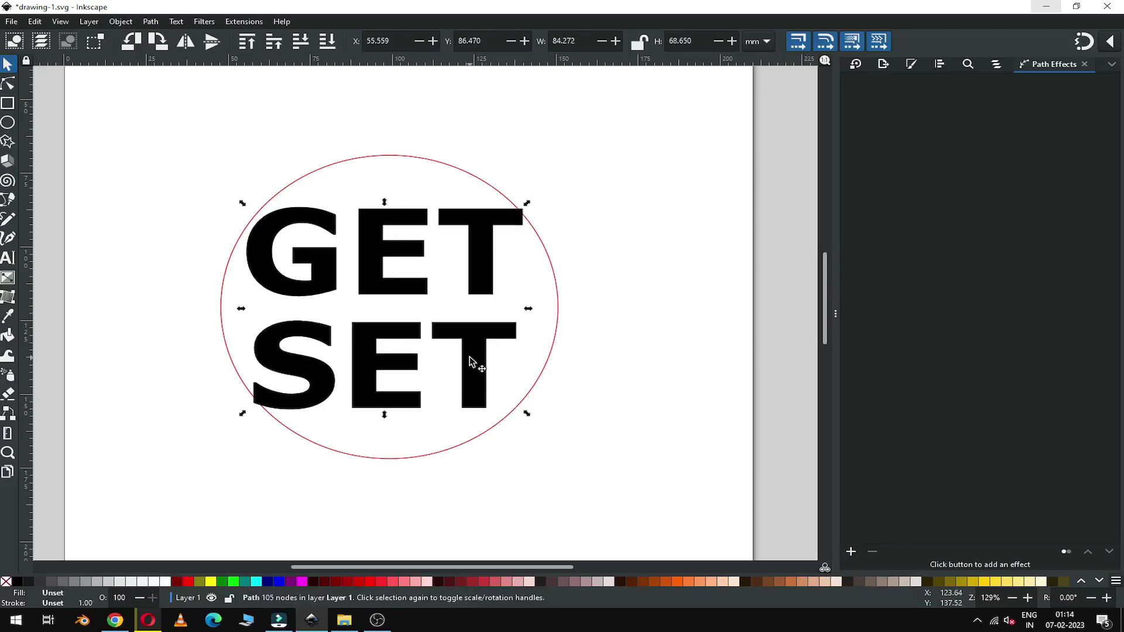
left_click_drag(469, 356, 470, 357)
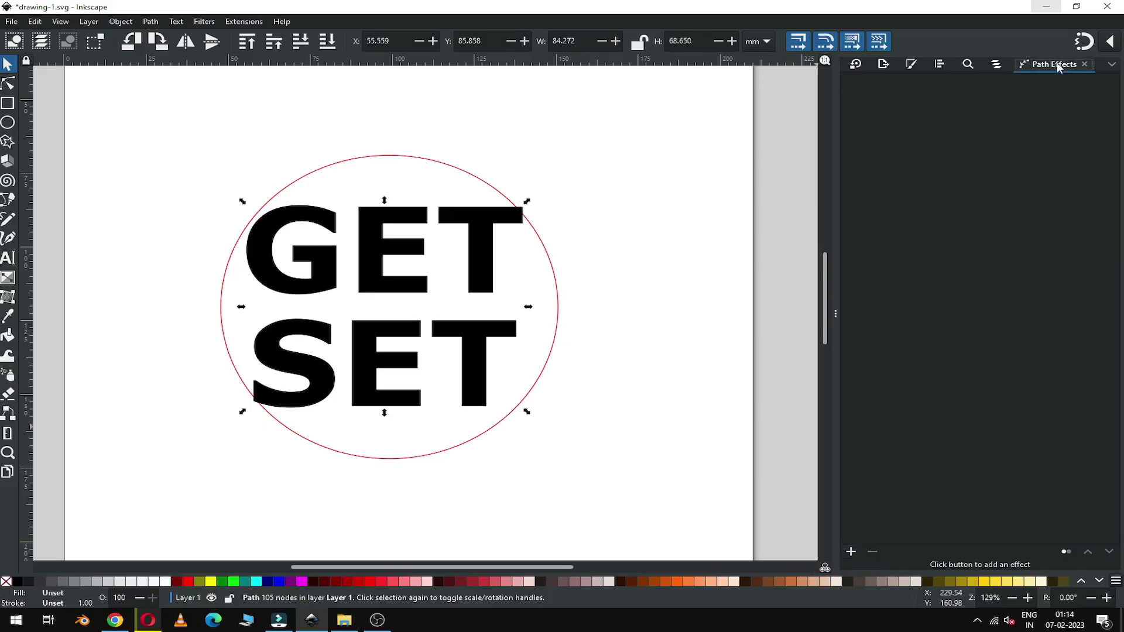
Apply the Lattice Deformation 2 path effect to the lettering.
left_click(150, 22)
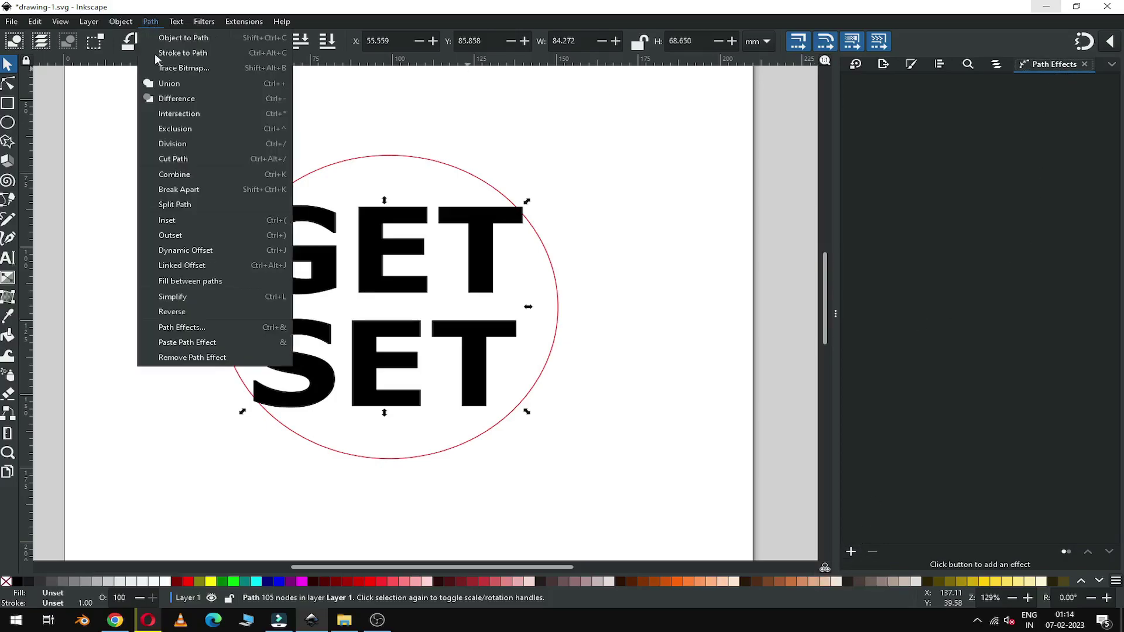
left_click(233, 329)
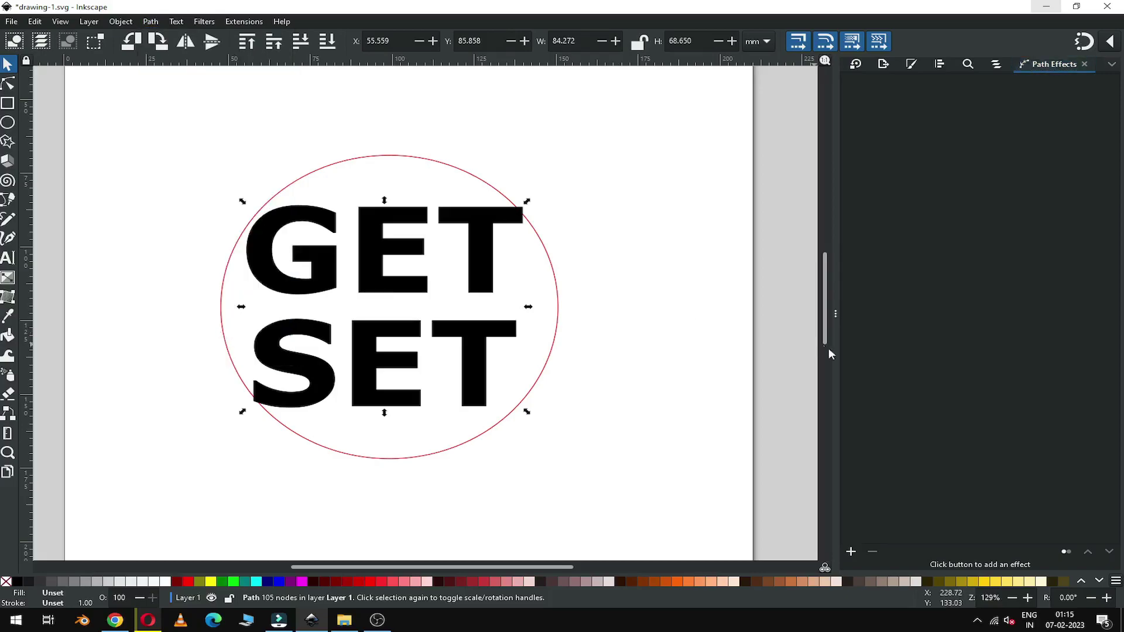
left_click(851, 552)
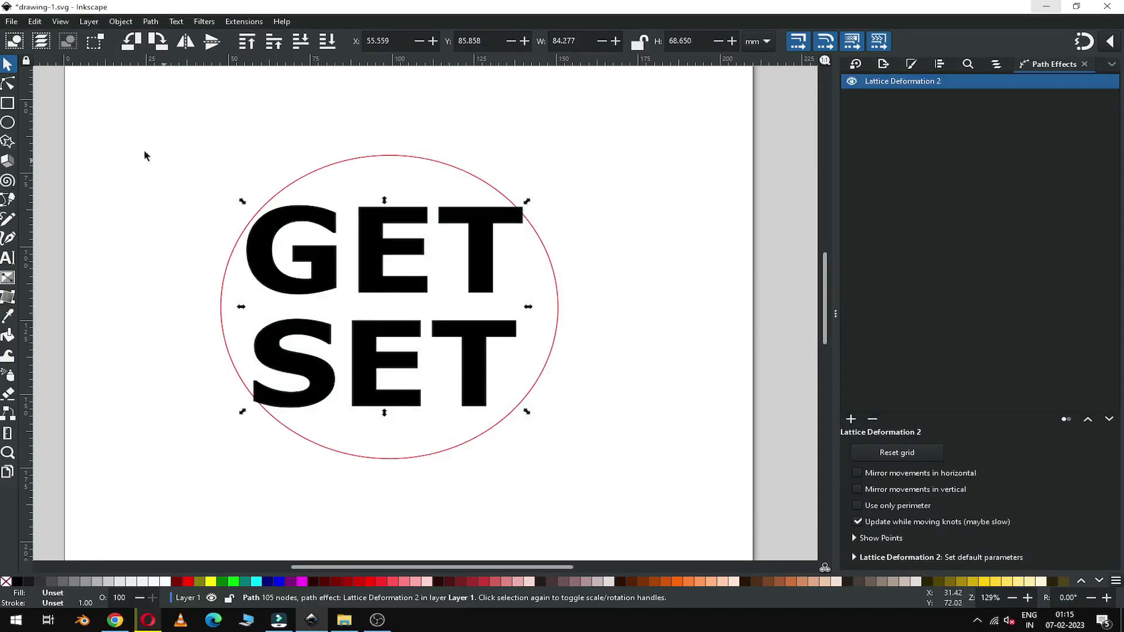
Pull the middle lattice control points of all four edges outward onto the circle's outline.
left_click(9, 85)
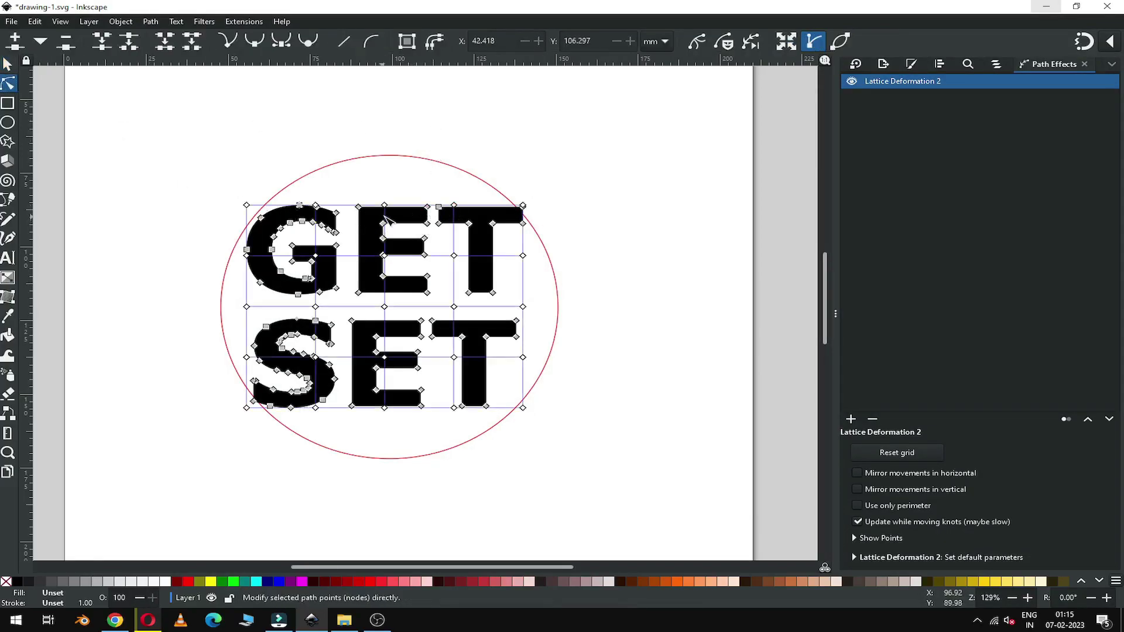
left_click_drag(386, 204, 386, 157)
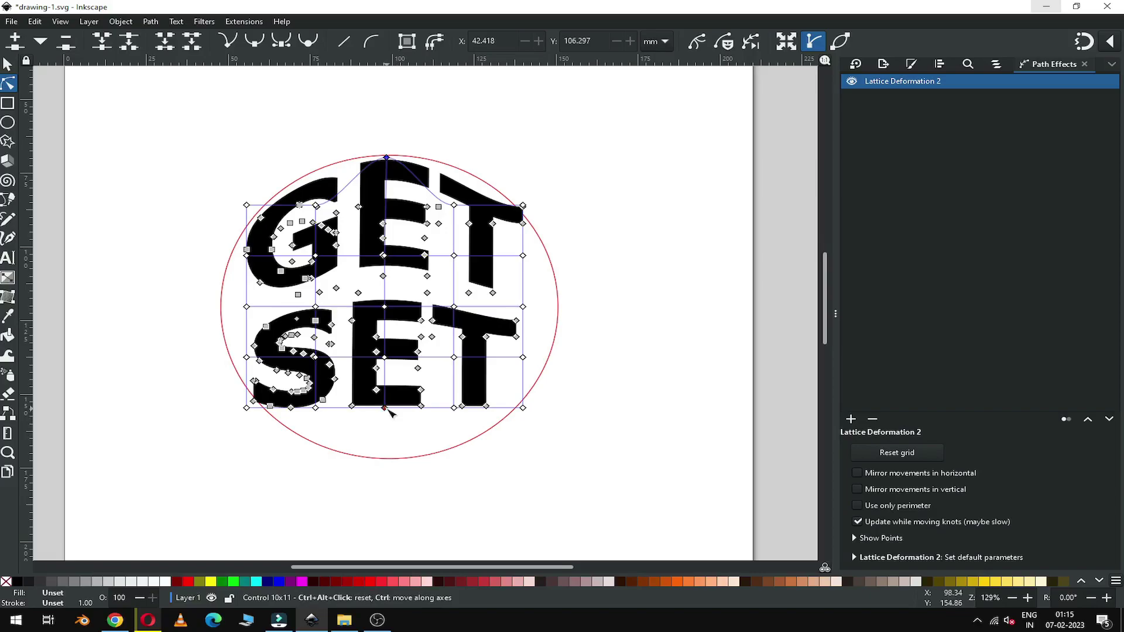
left_click_drag(384, 407, 383, 459)
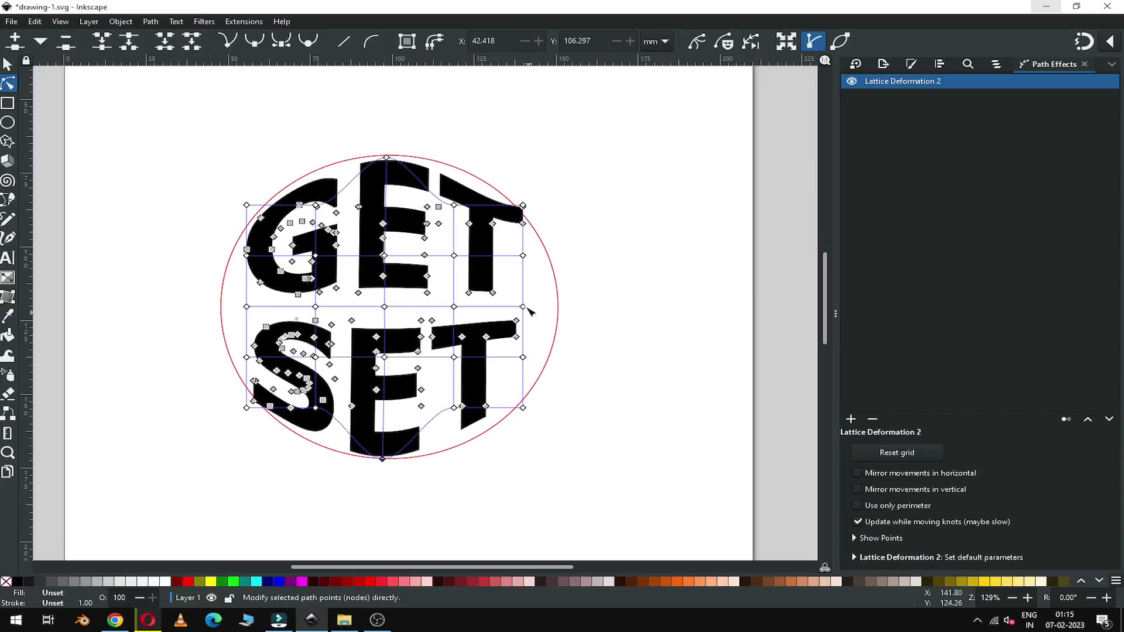
left_click_drag(524, 307, 558, 308)
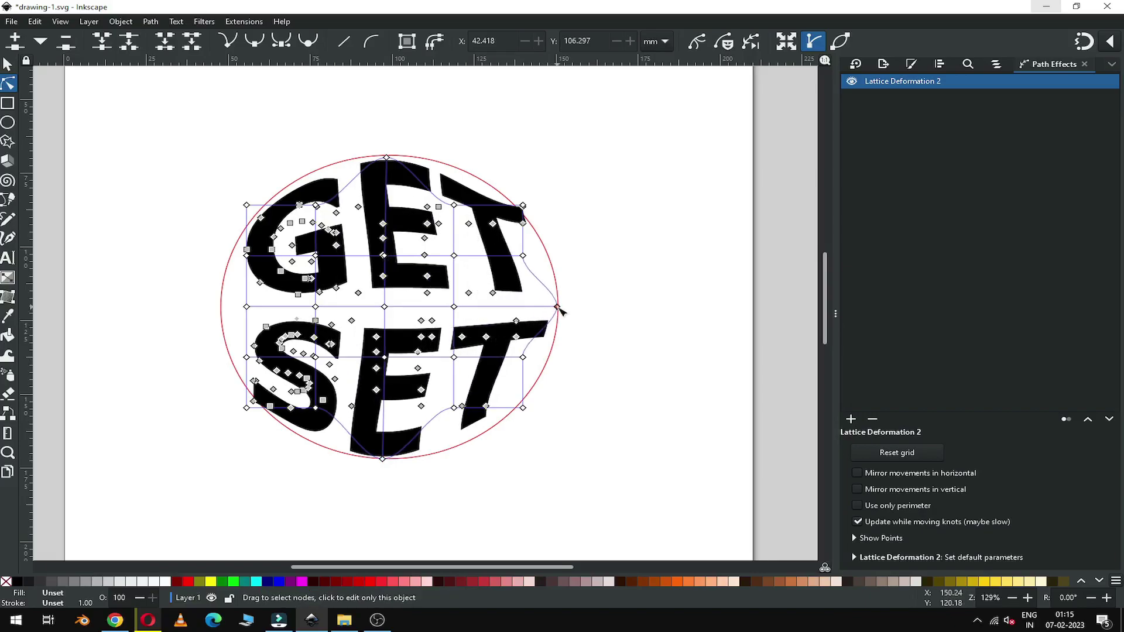
left_click_drag(246, 306, 223, 307)
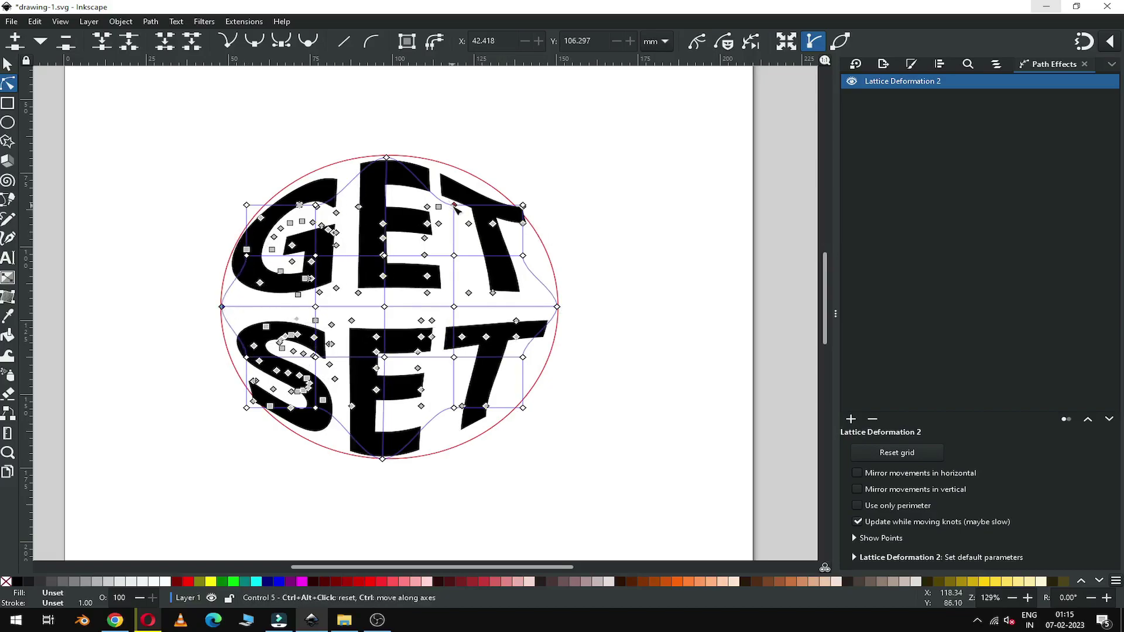
Adjust the three inner control points along the lattice's upper edge so GET follows the circle's upper arc.
left_click_drag(456, 206, 454, 187)
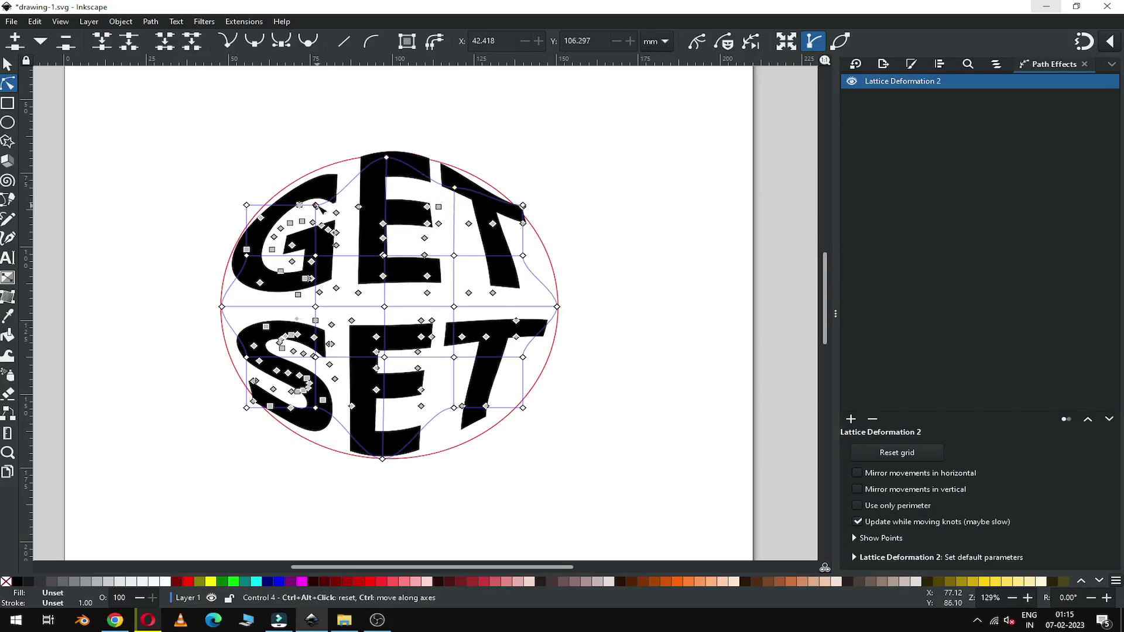
left_click_drag(317, 207, 318, 197)
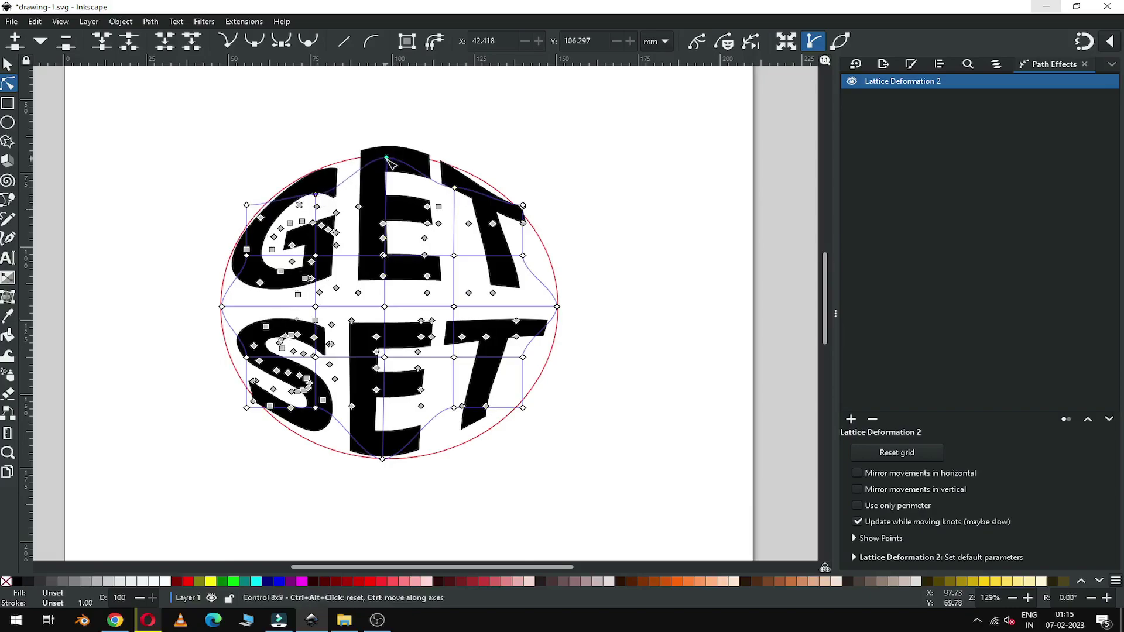
left_click_drag(386, 158, 390, 178)
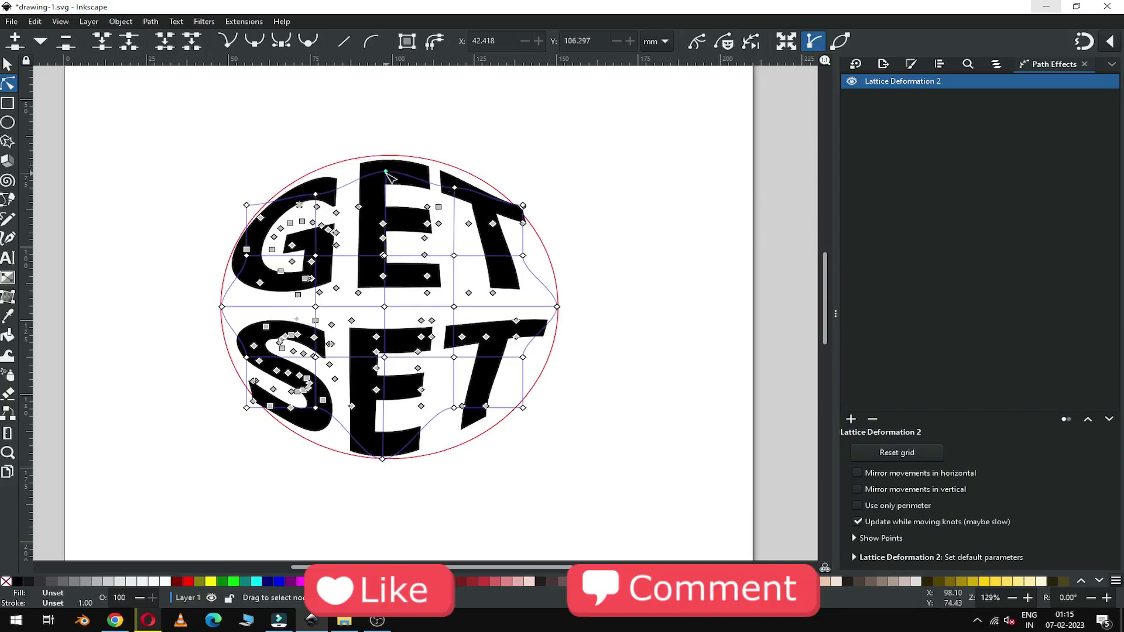
left_click_drag(318, 197, 320, 189)
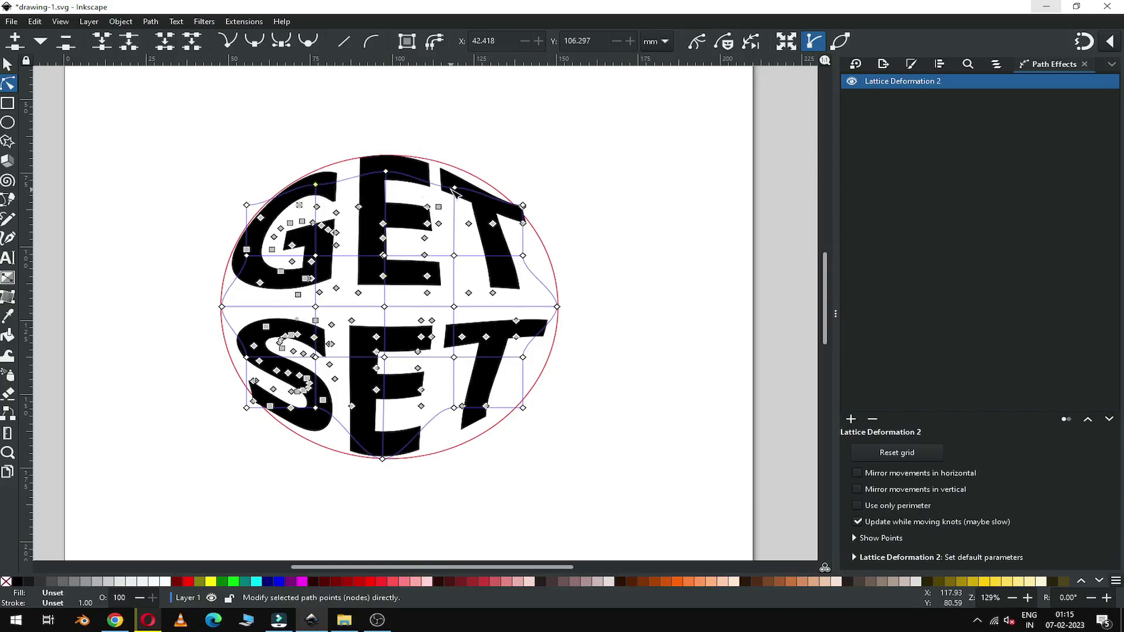
left_click_drag(455, 188, 454, 183)
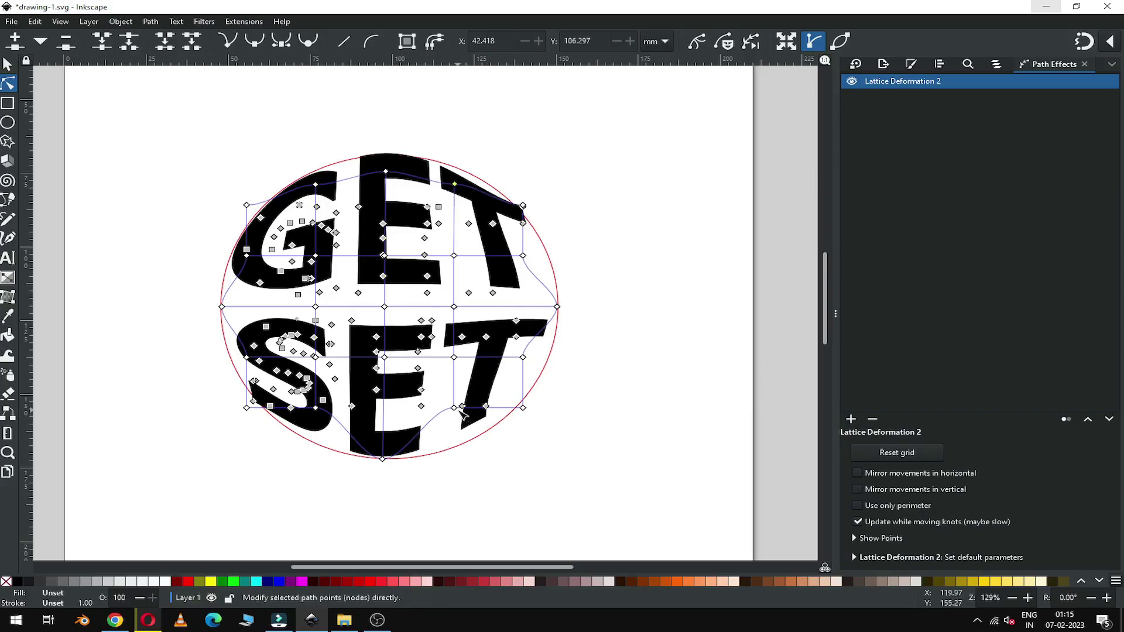
Move the control points on the lattice's lower edge and both sides so the letters, especially SET, follow the circle's outline.
left_click_drag(461, 406, 458, 422)
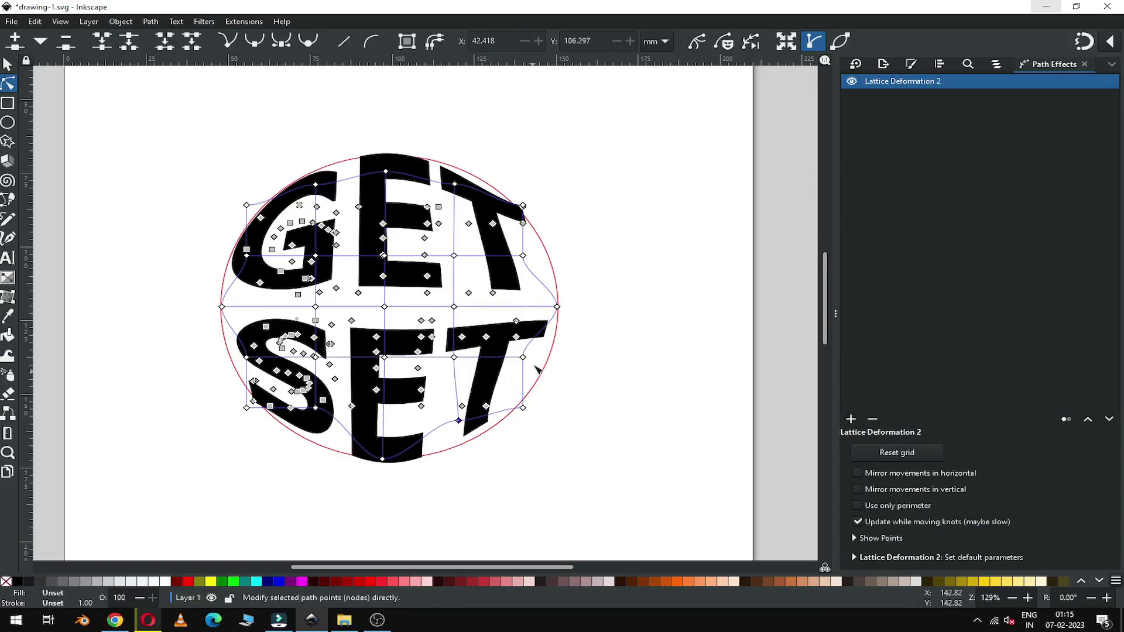
left_click_drag(529, 359, 542, 360)
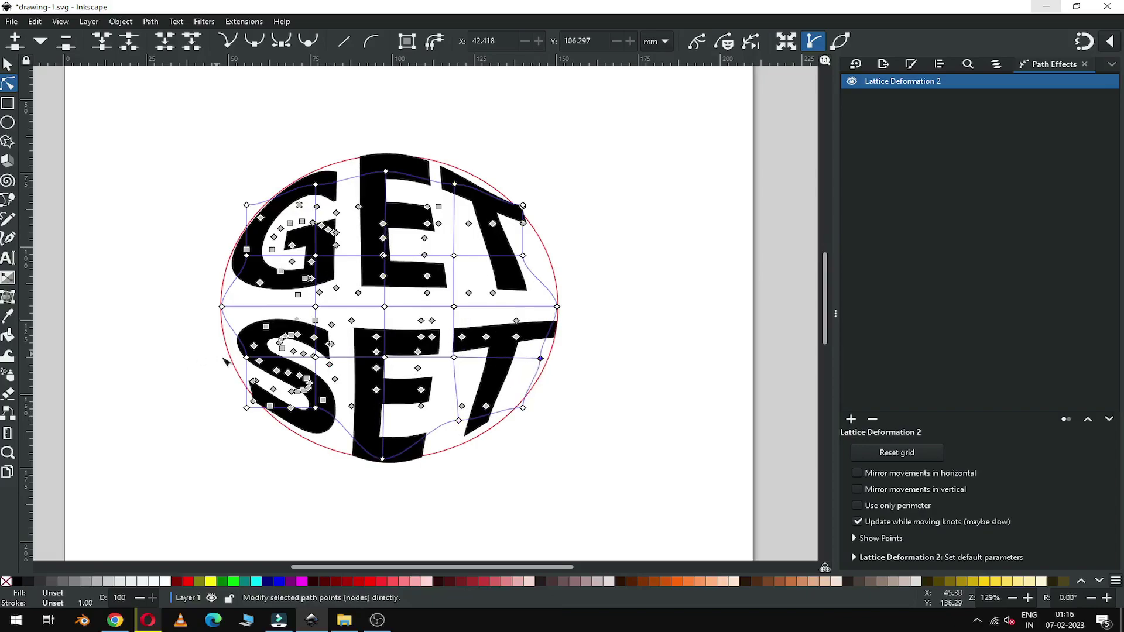
left_click_drag(247, 357, 232, 357)
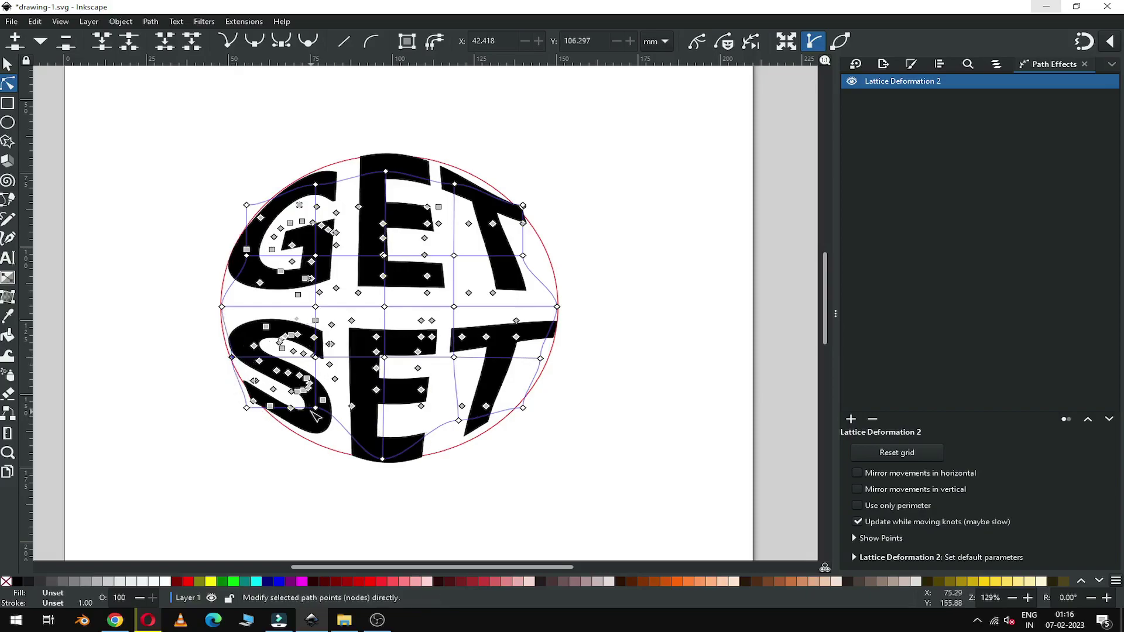
left_click_drag(315, 408, 311, 419)
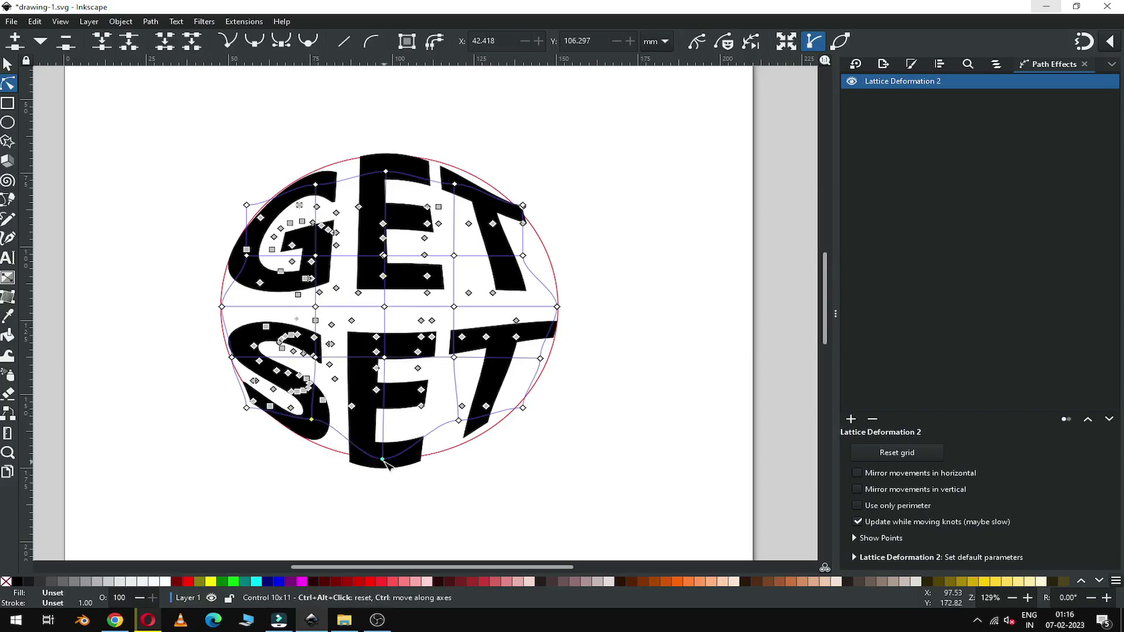
left_click_drag(383, 460, 385, 445)
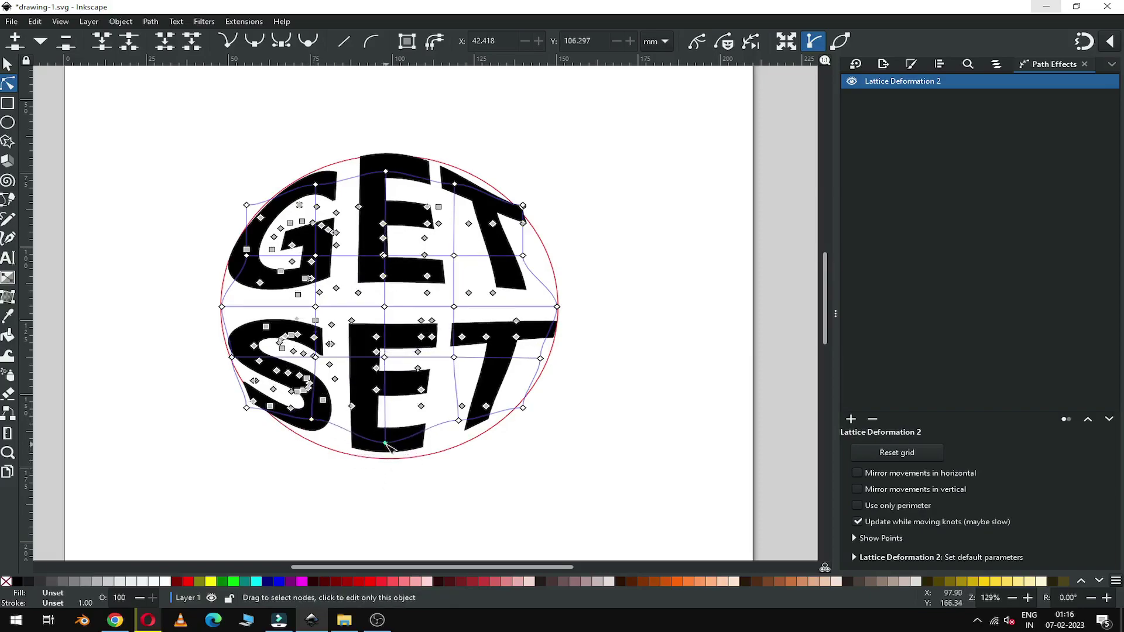
left_click_drag(312, 421, 311, 431)
left_click_drag(459, 422, 463, 432)
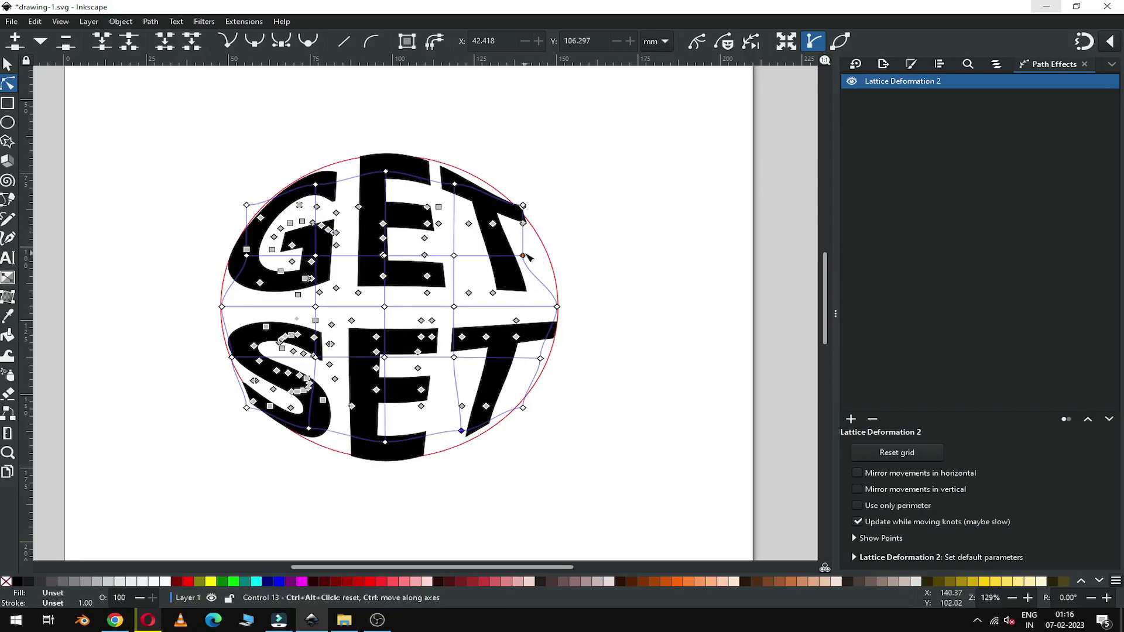
left_click_drag(524, 256, 542, 251)
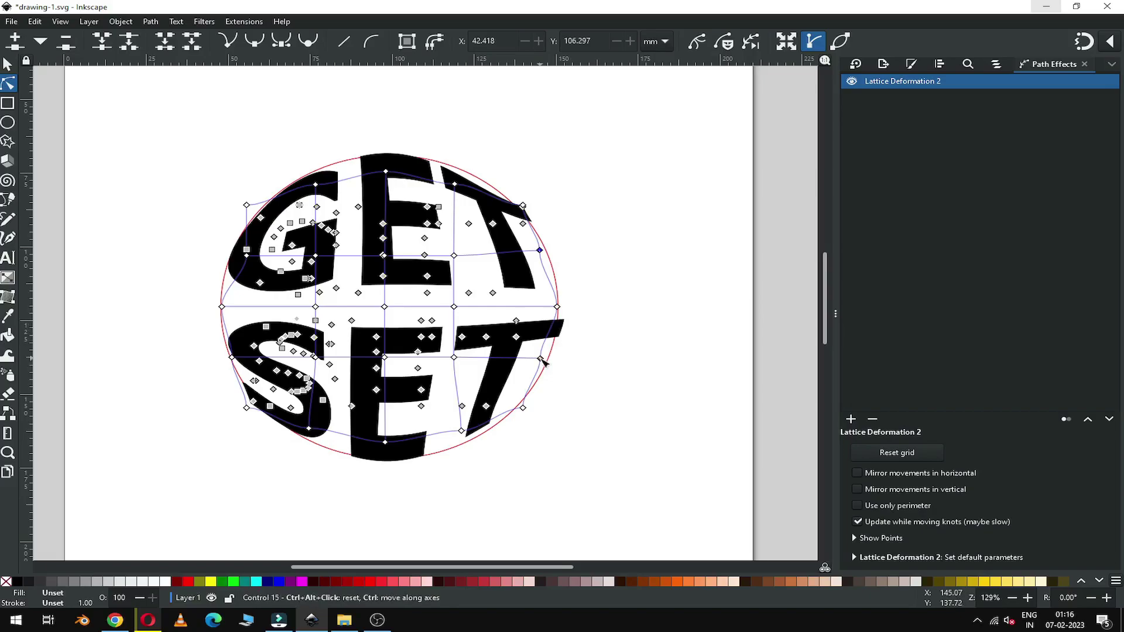
left_click_drag(540, 358, 534, 362)
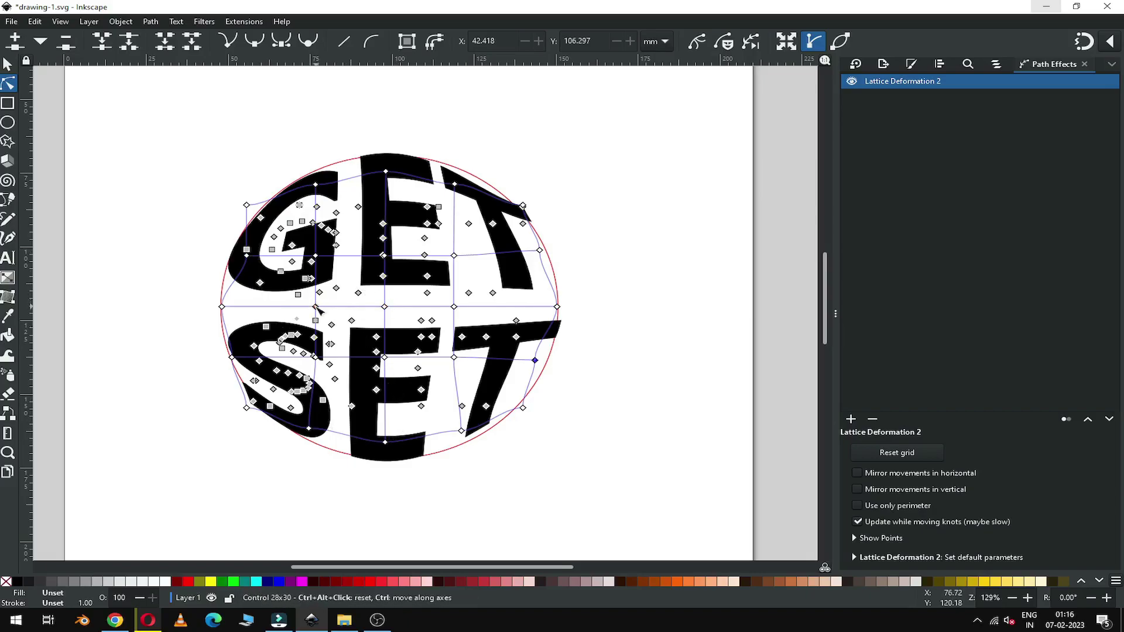
Shift the lattice's middle-row and right inner-column control points to bend the gap between GET and SET into a wave.
left_click_drag(317, 306, 326, 280)
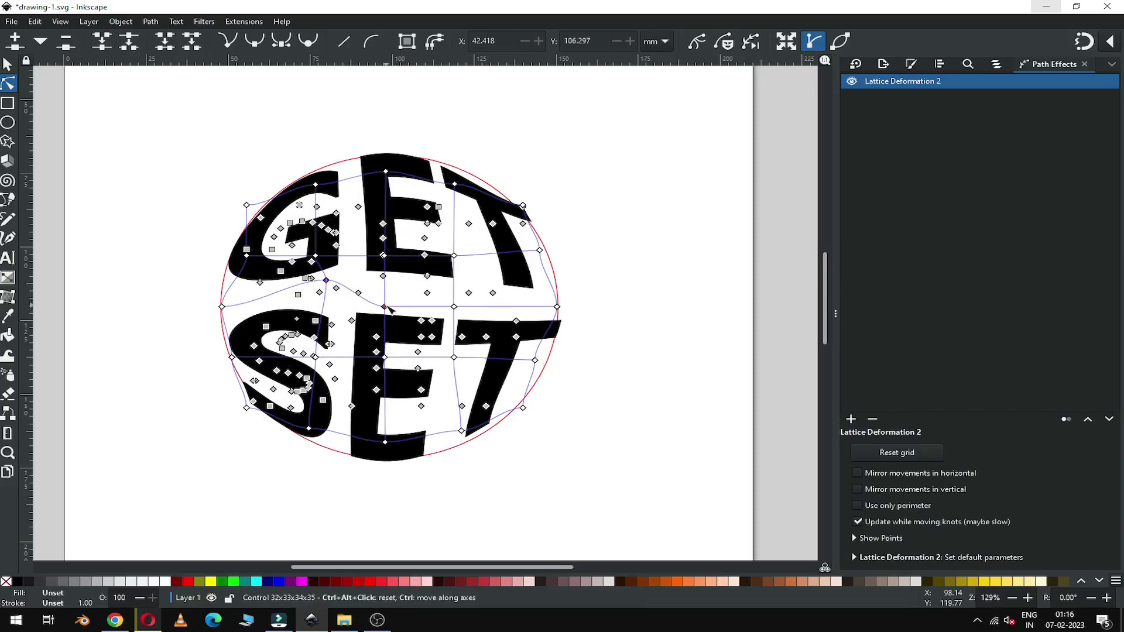
left_click_drag(385, 308, 382, 332)
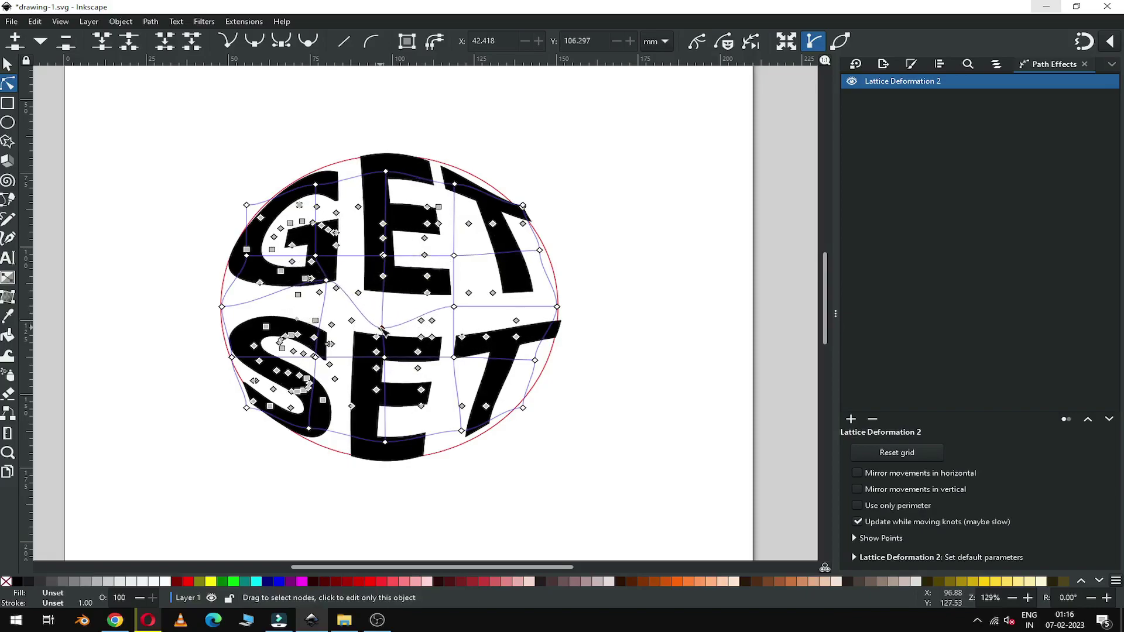
left_click_drag(455, 310, 492, 297)
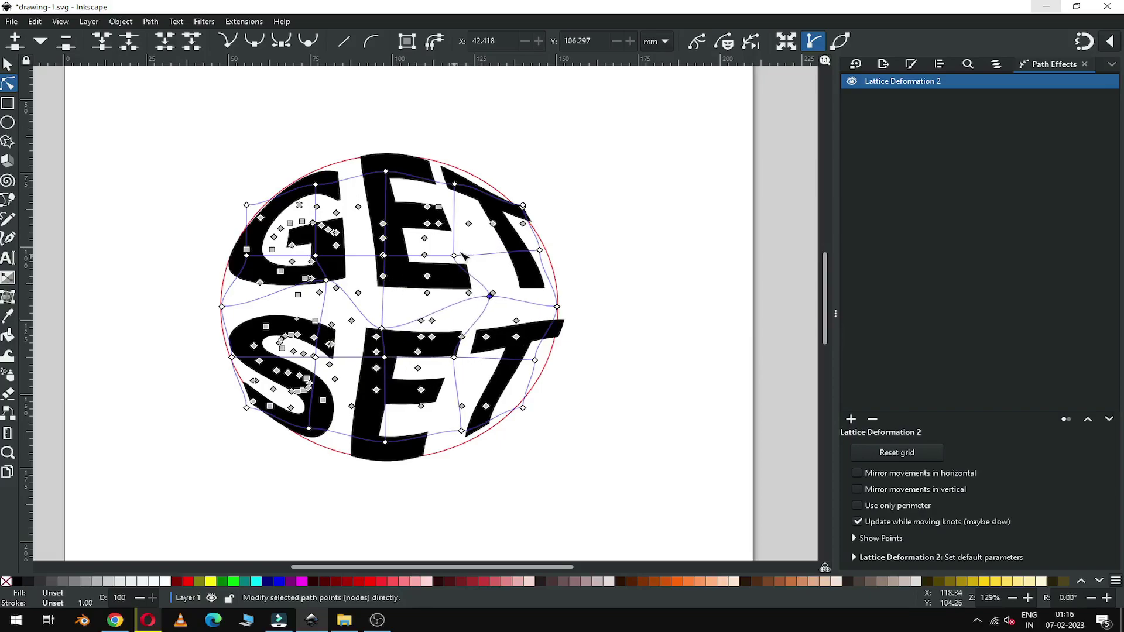
left_click_drag(455, 255, 470, 256)
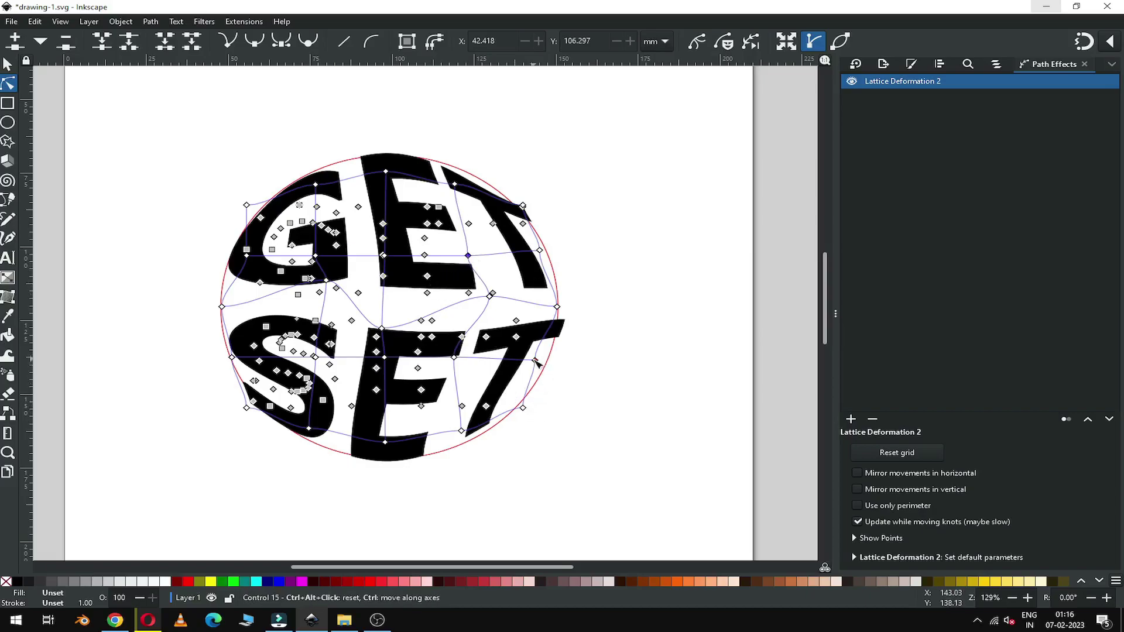
left_click_drag(535, 361, 533, 360)
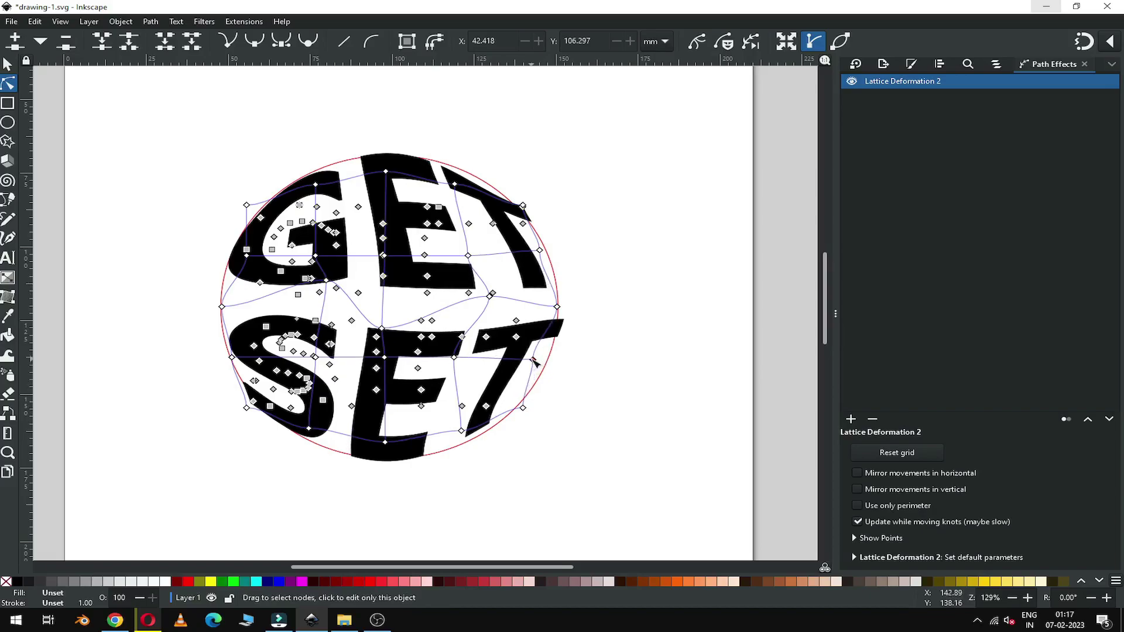
left_click_drag(454, 357, 471, 366)
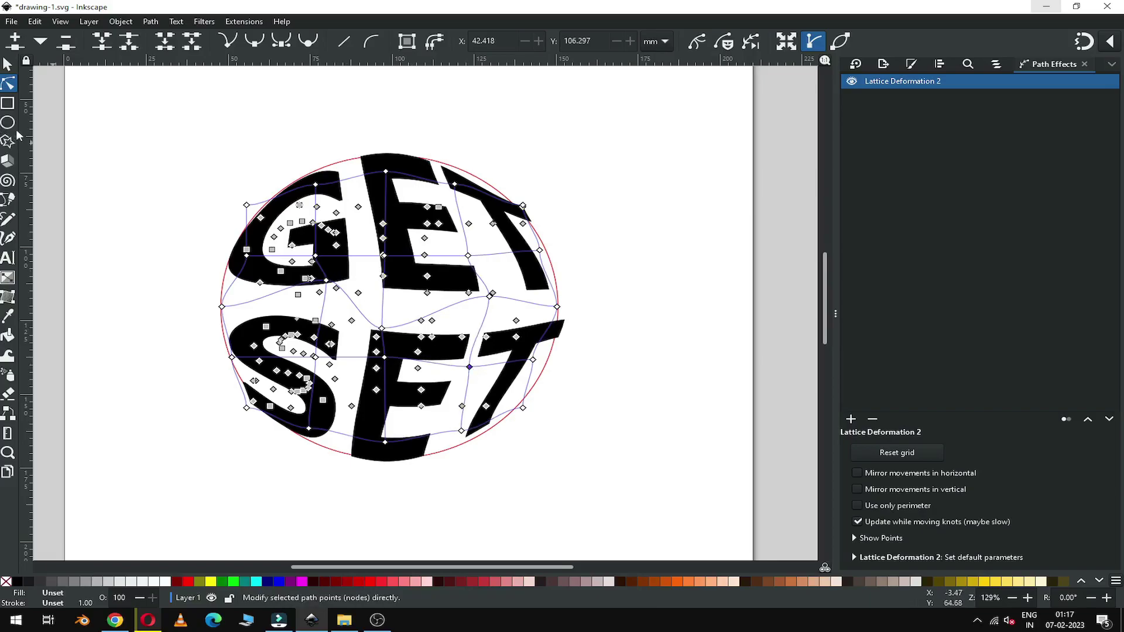
Unlock the red guide circle around the lettering and delete it.
left_click(7, 64)
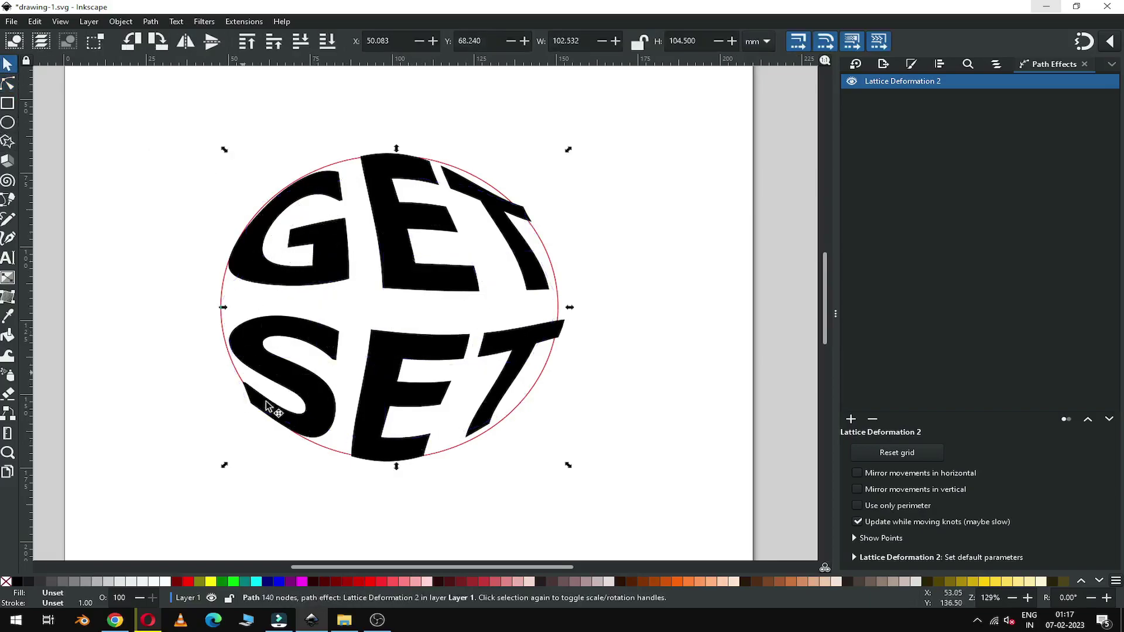
left_click(615, 337)
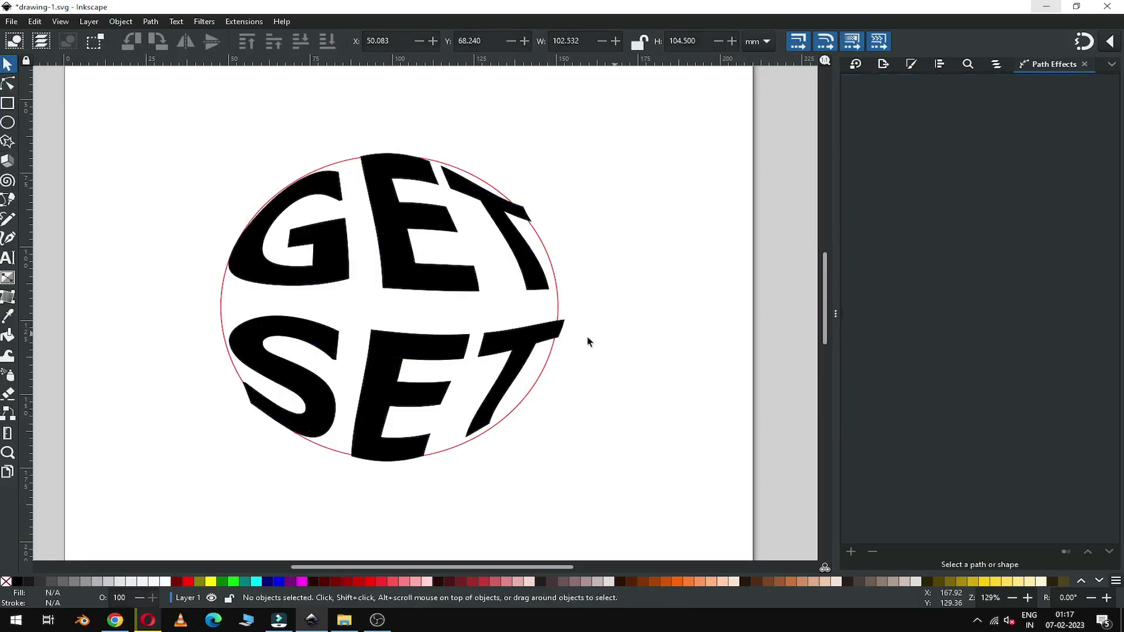
right_click(550, 353)
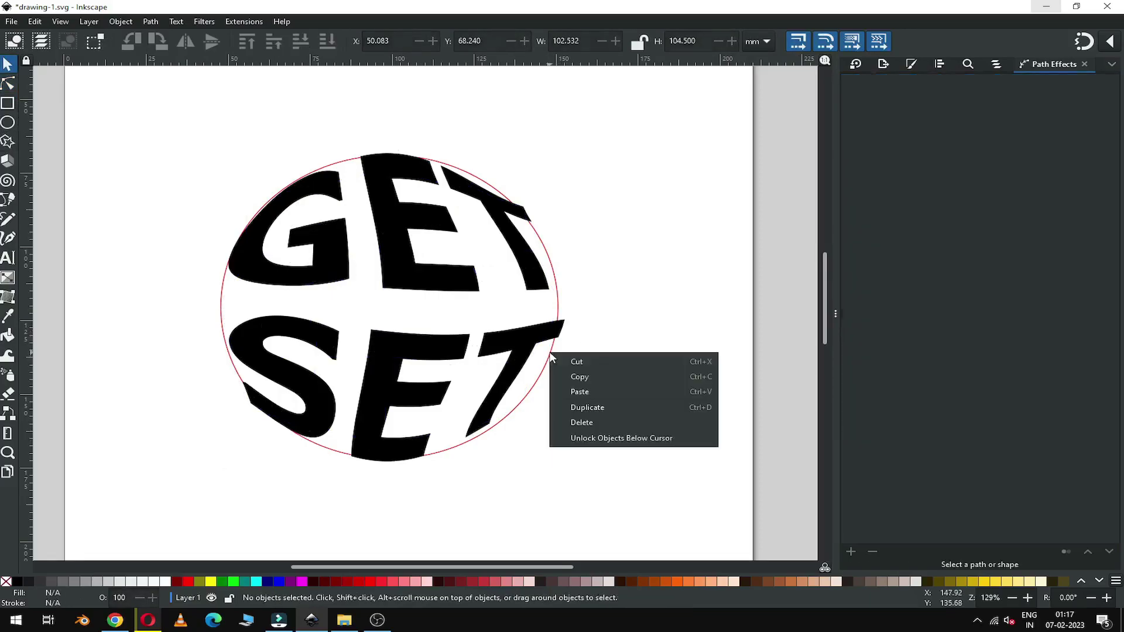
left_click(597, 443)
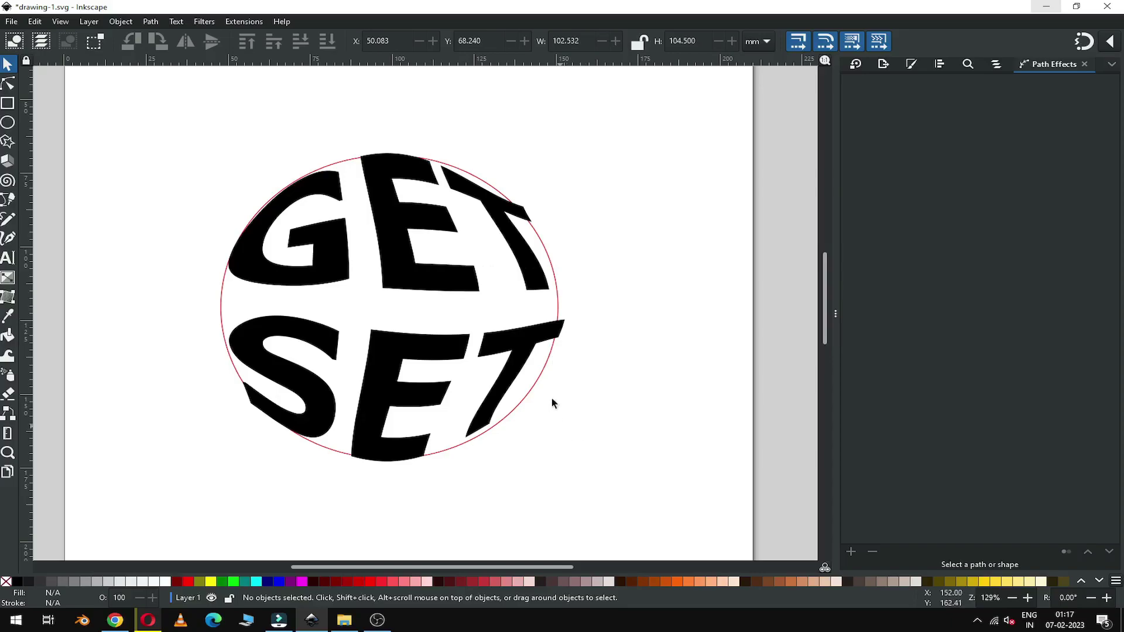
left_click(541, 384)
left_click_drag(541, 383, 601, 417)
key("Delete")
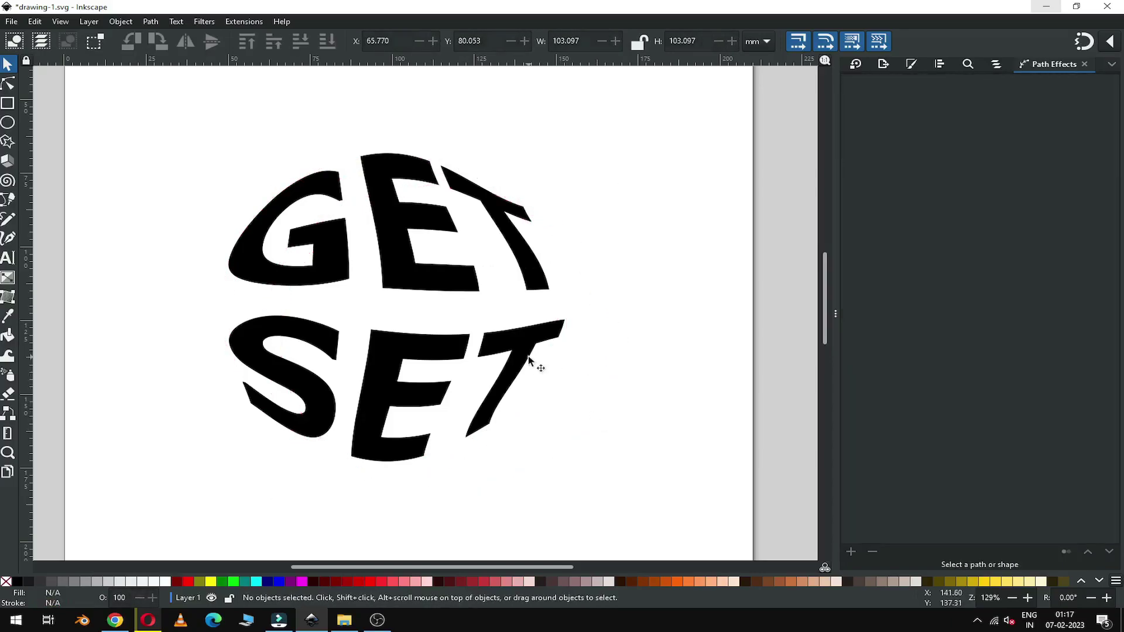
Fill the warped lettering with a flat amber yellow, hue 43, saturation 100 and lightness 50 (ffb500ff).
left_click(519, 348)
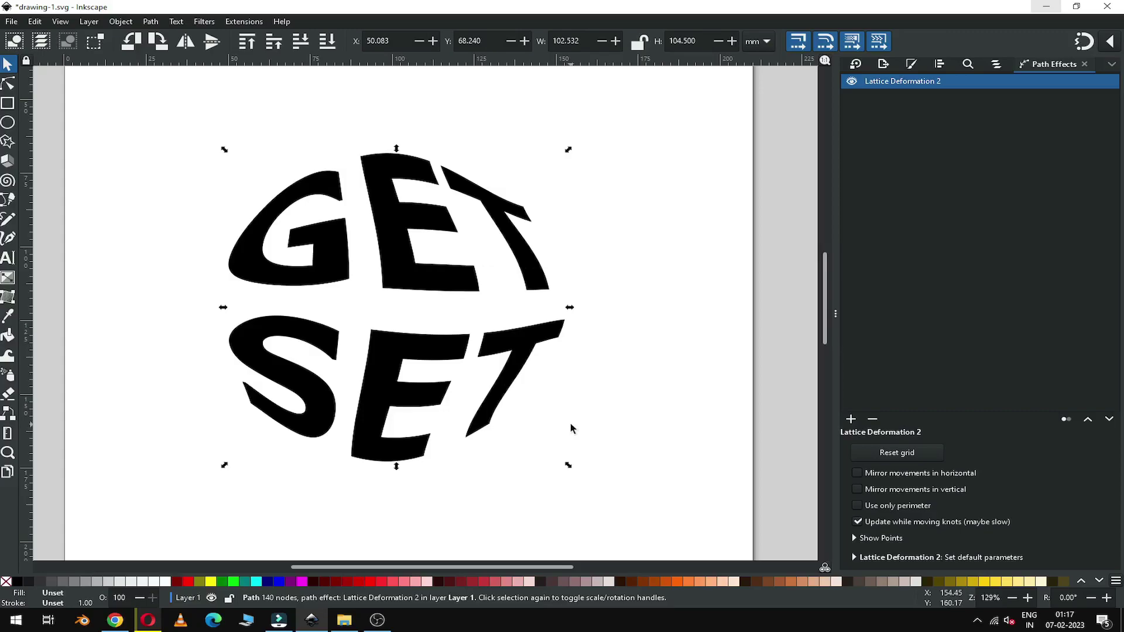
left_click(983, 582)
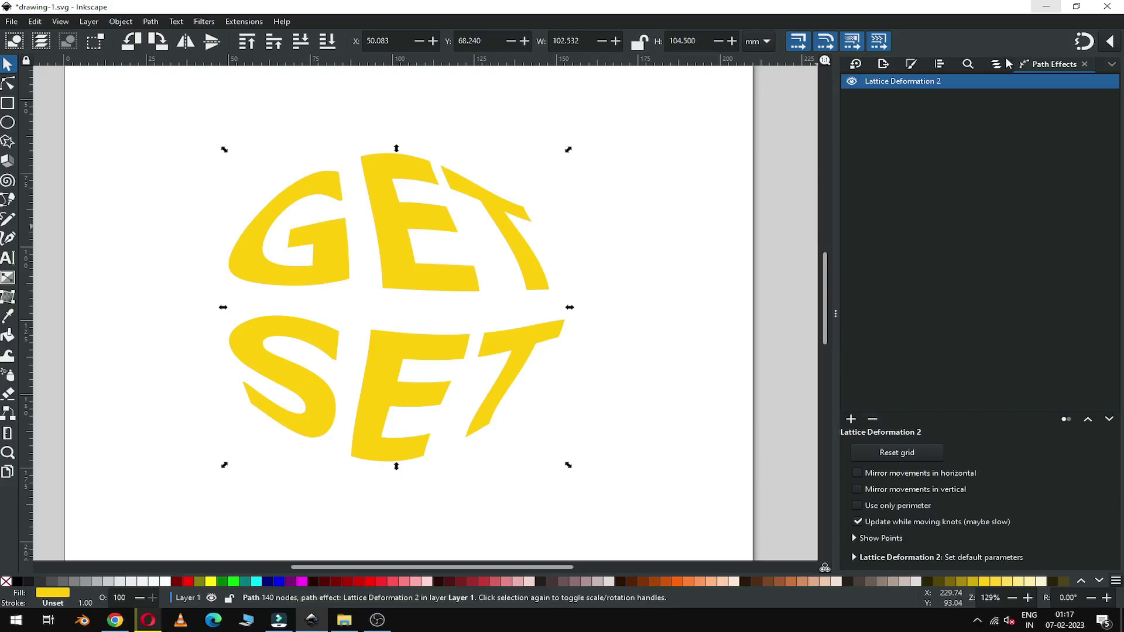
left_click(912, 64)
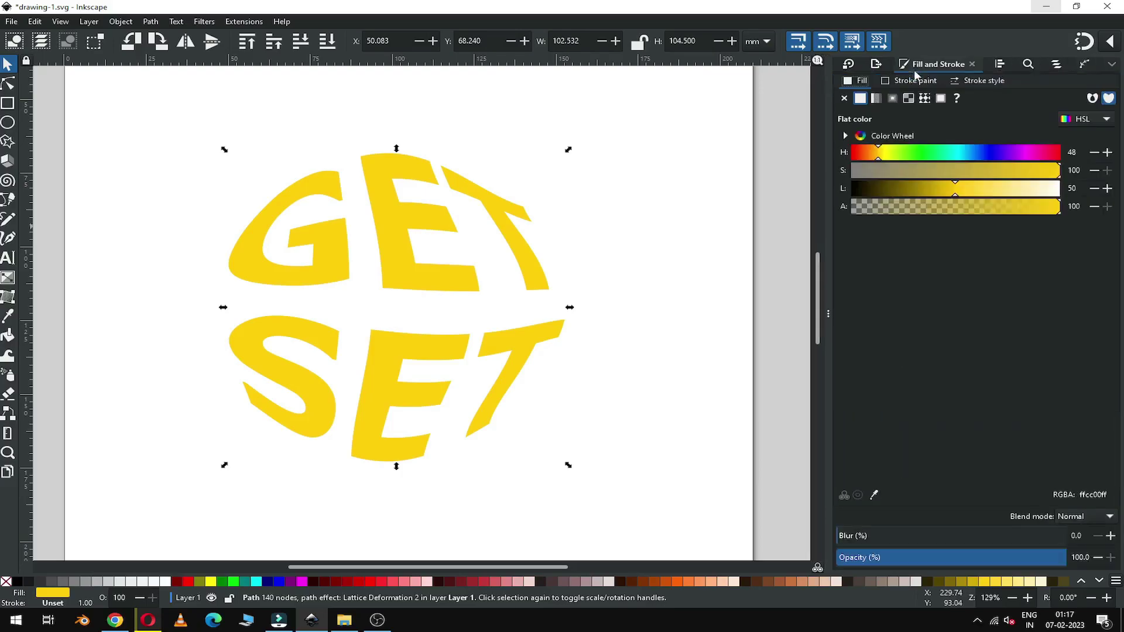
left_click(876, 152)
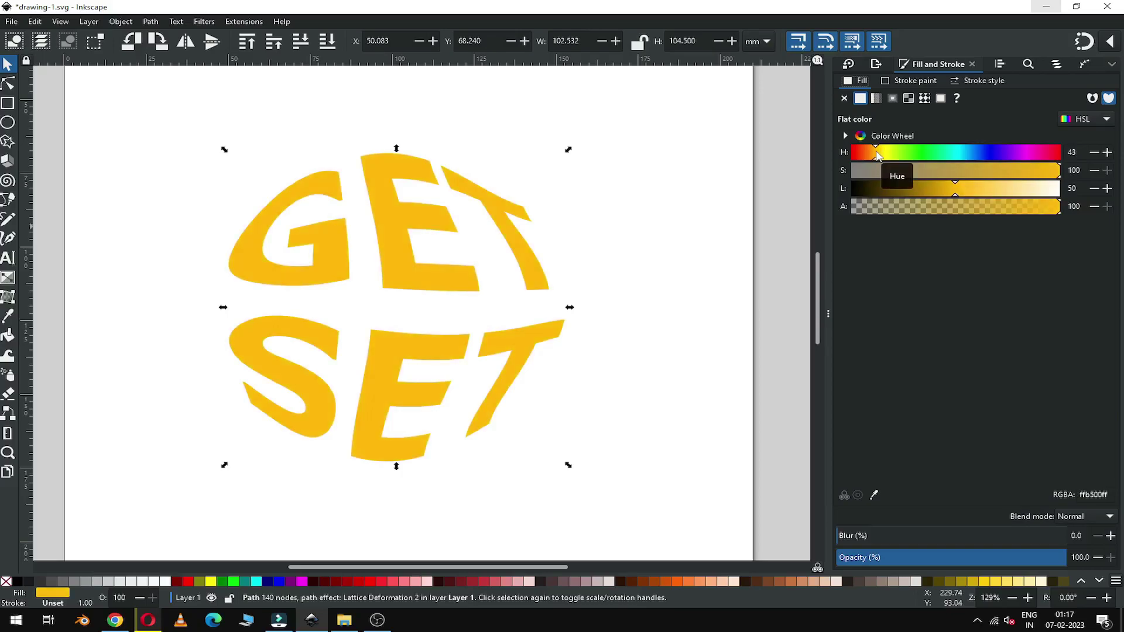
Duplicate the yellow lettering and recolour the copy dark orange with hue 31 and lightness 42 (d76f00ff).
left_click(522, 342)
right_click(522, 342)
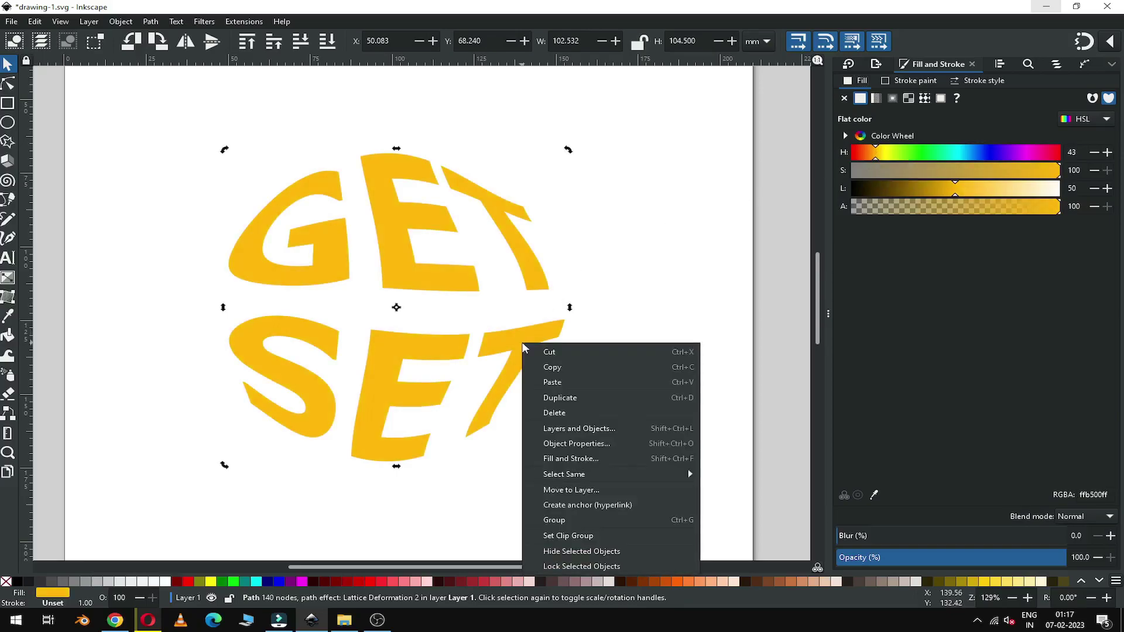
left_click(577, 397)
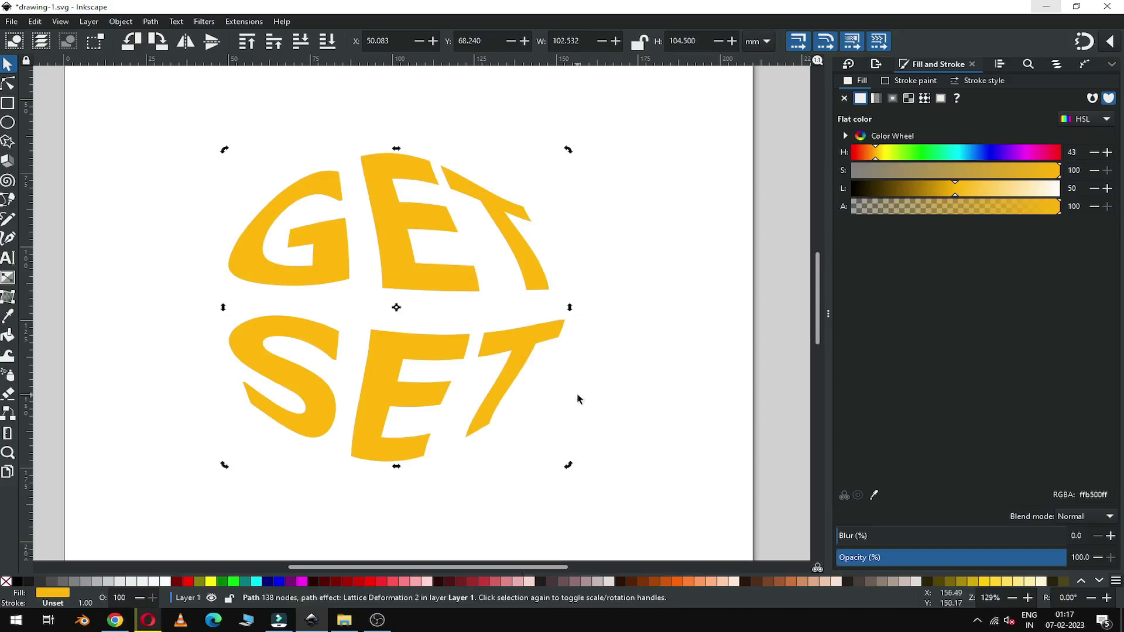
left_click(940, 190)
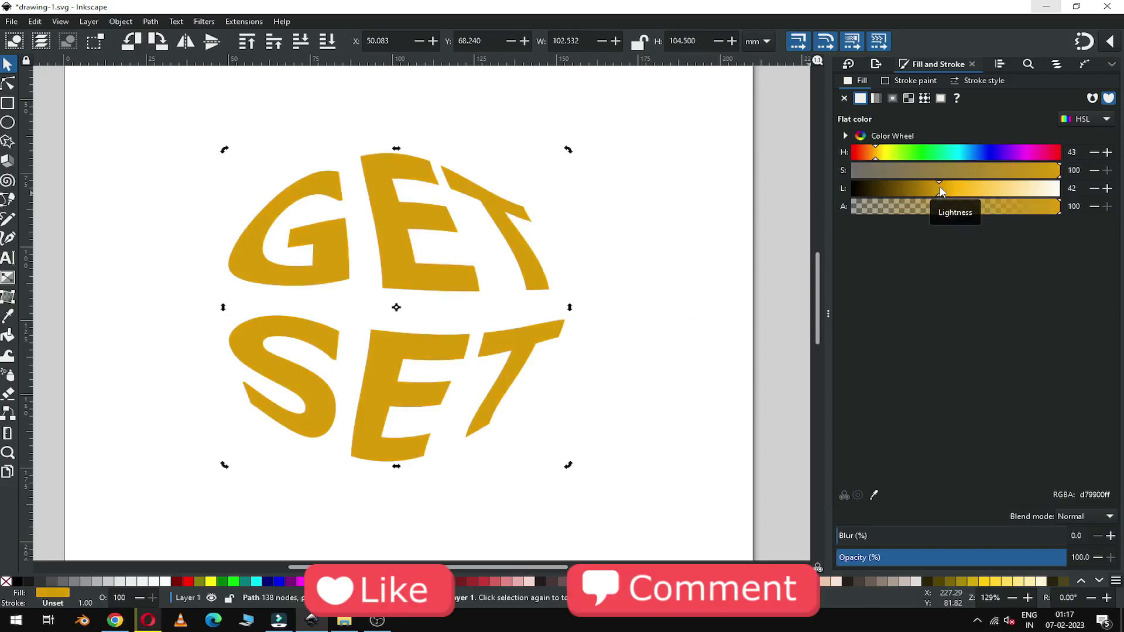
left_click(870, 152)
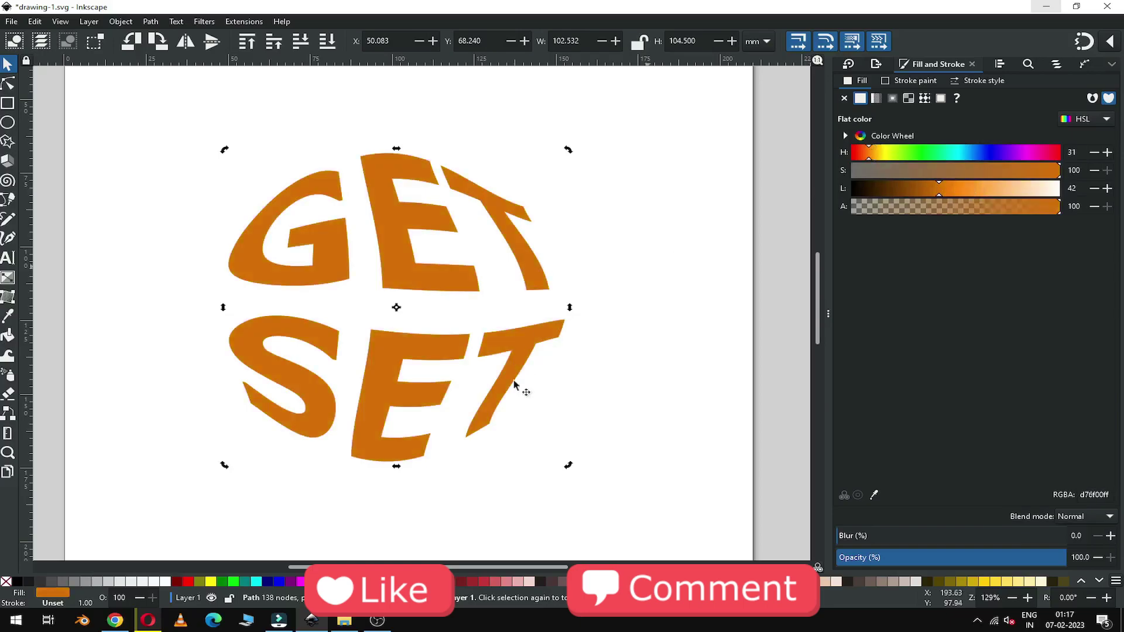
Shrink the orange copy about its centre to about 66 by 67 mm and place it behind the yellow lettering.
left_click(556, 381)
left_click(520, 343)
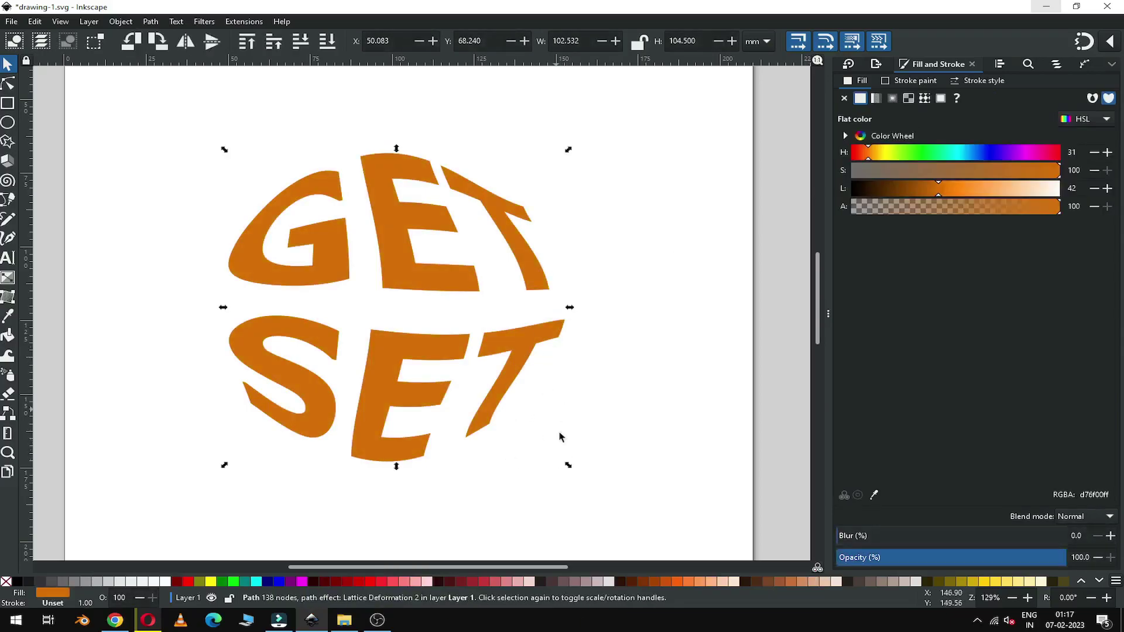
left_click_drag(568, 465, 519, 405)
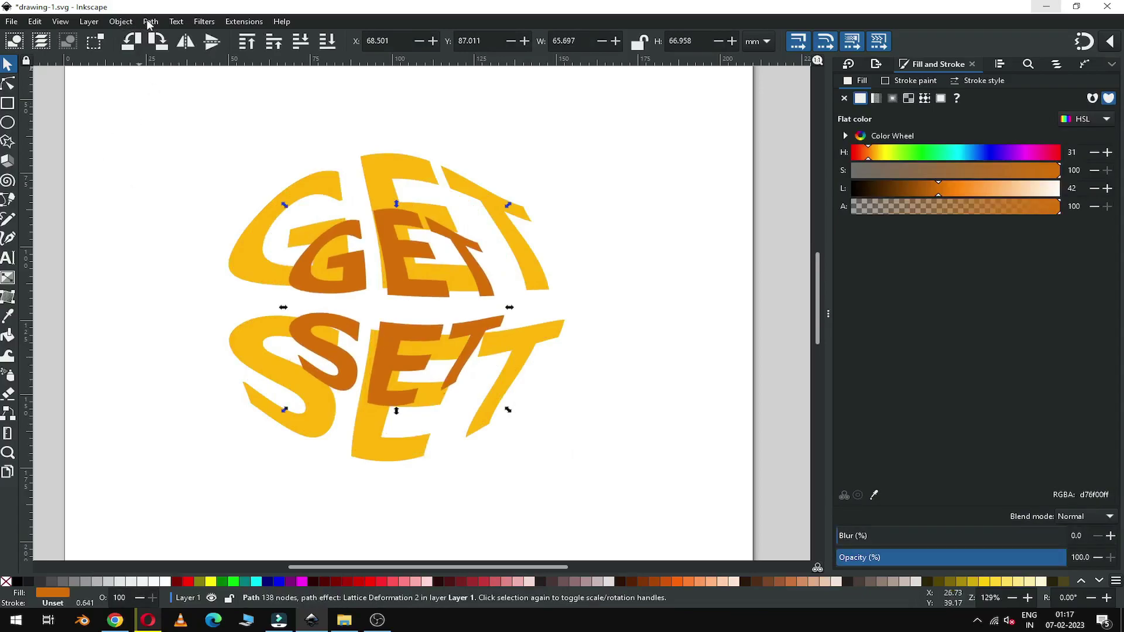
left_click(120, 21)
left_click(151, 297)
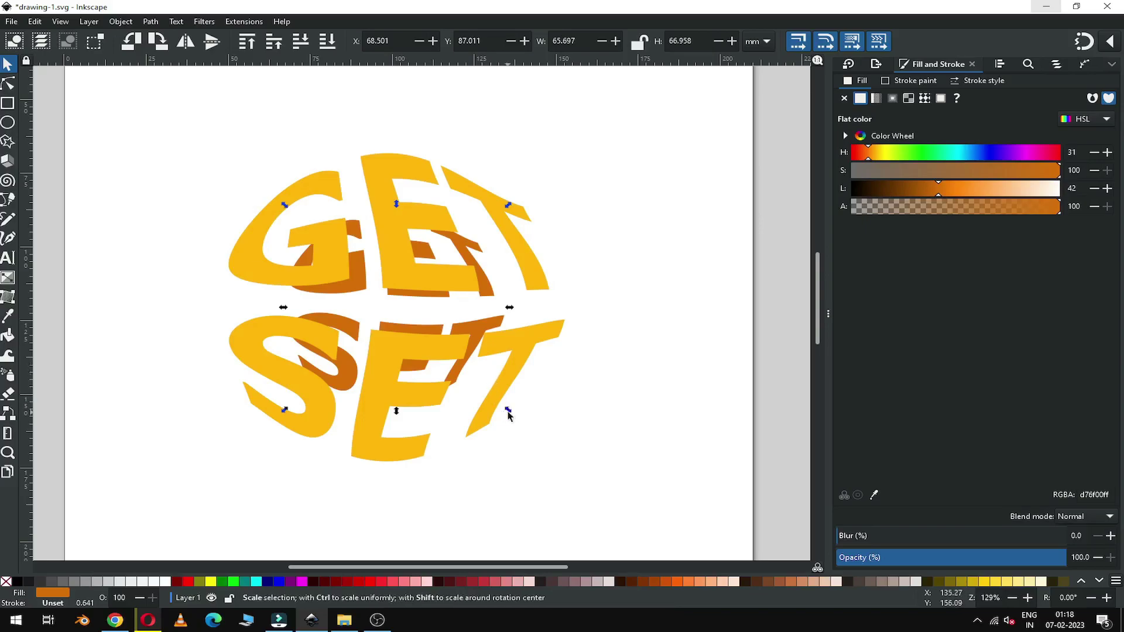
Shrink the orange copy further to about 29 by 30 mm and move it slightly up and right, to about X 92, Y 101 mm.
left_click_drag(504, 406, 464, 359)
left_click(395, 321)
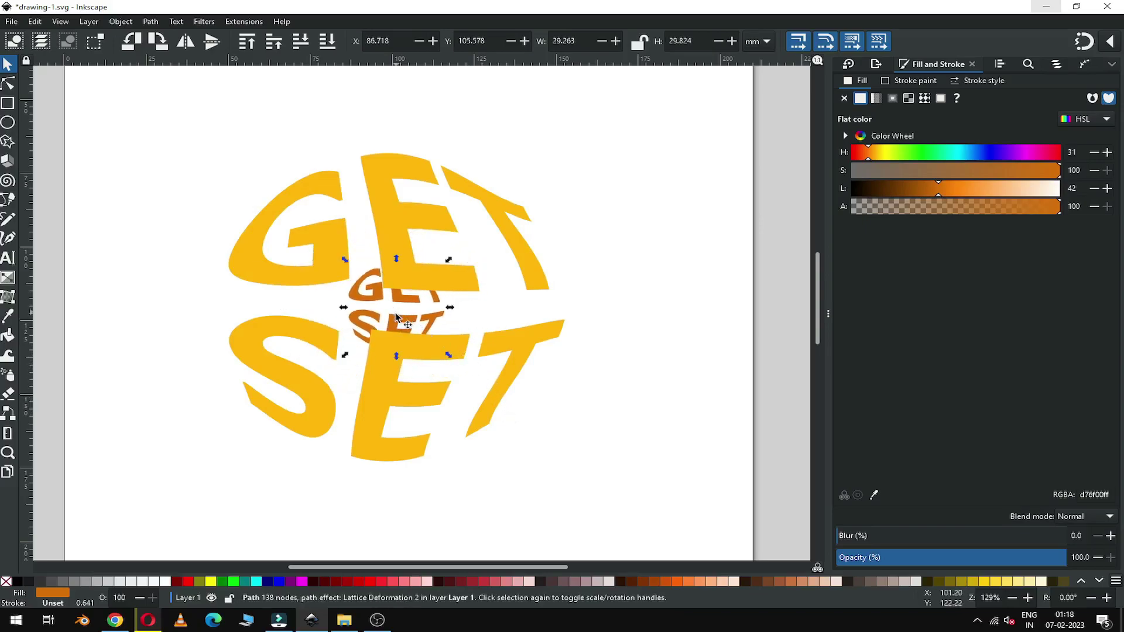
left_click_drag(395, 320, 412, 301)
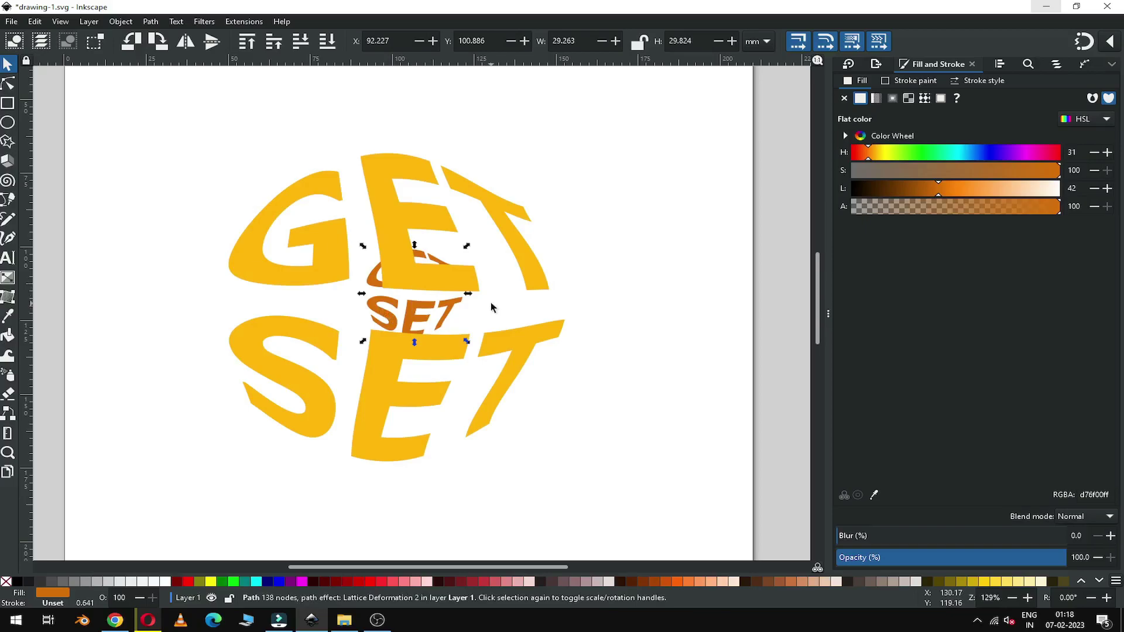
Duplicate the yellow lettering and move the copy aside to the right of the original, to about X 150, Y 73 mm.
left_click(519, 346)
right_click(518, 345)
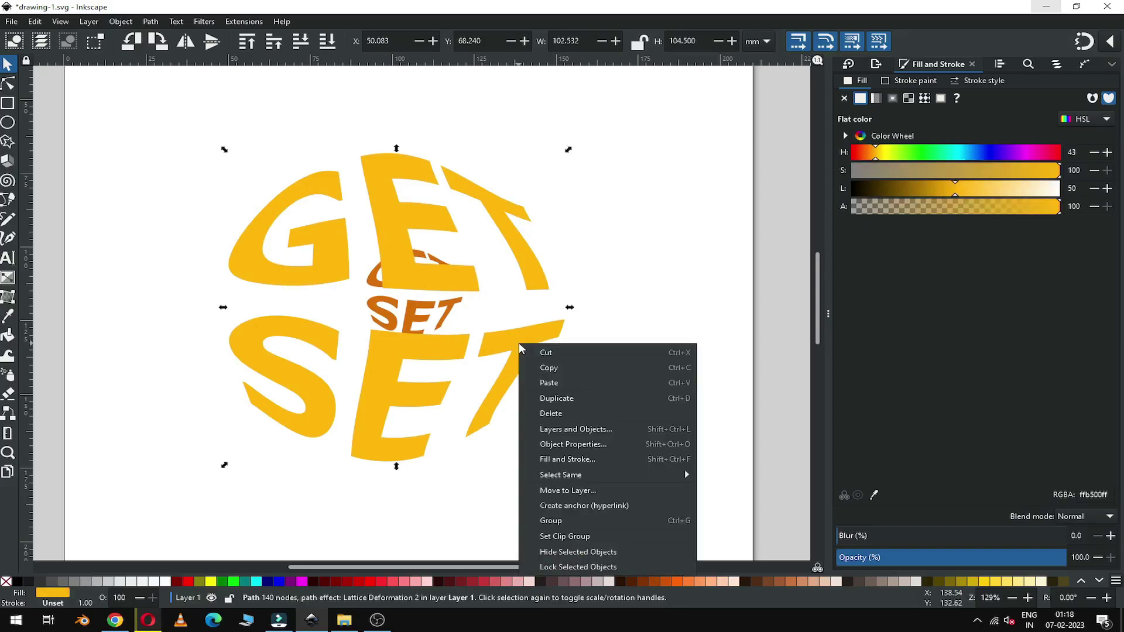
left_click(563, 400)
left_click_drag(241, 256, 571, 271)
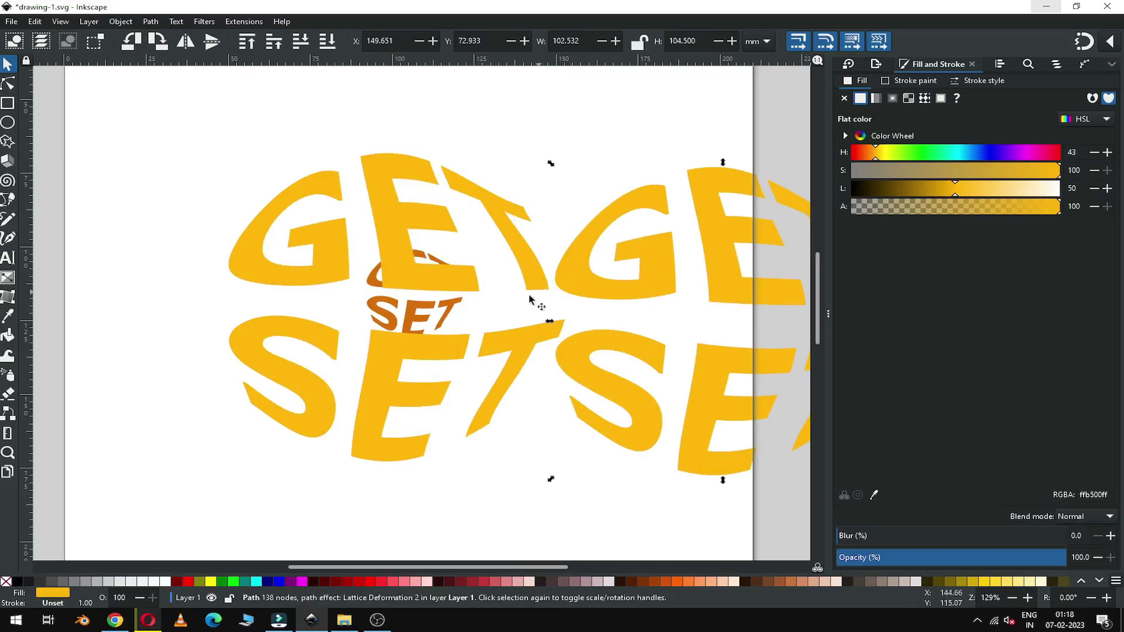
Try a 1000-step interpolation between the small orange copy and the large yellow lettering using the live preview.
left_click(454, 305)
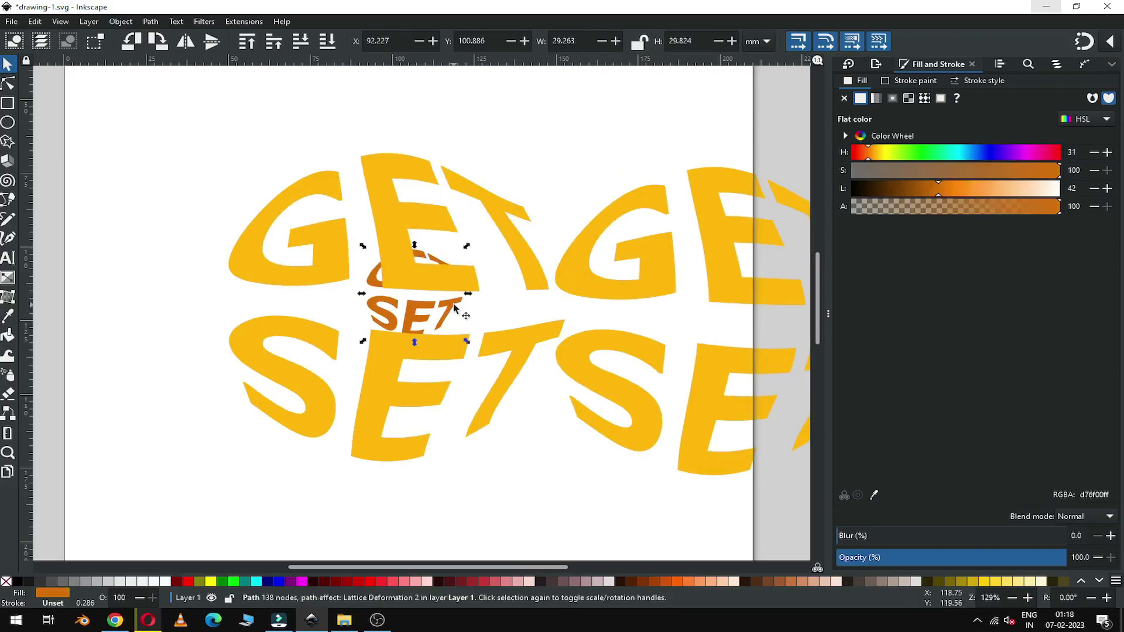
left_click(407, 275, "shift")
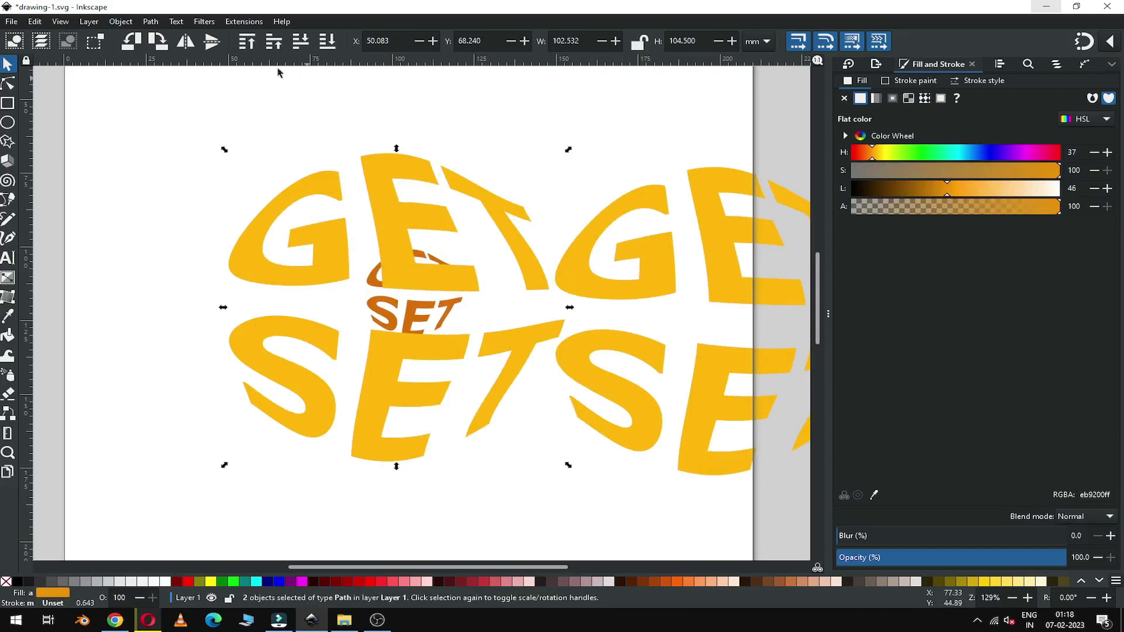
left_click(240, 22)
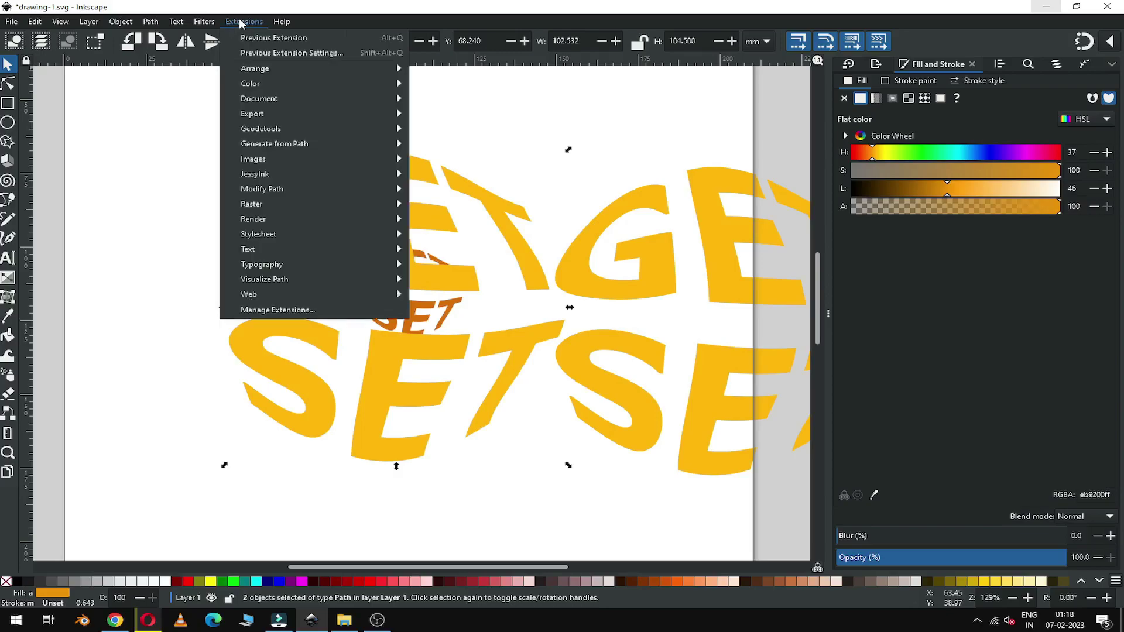
mouse_move(398, 144)
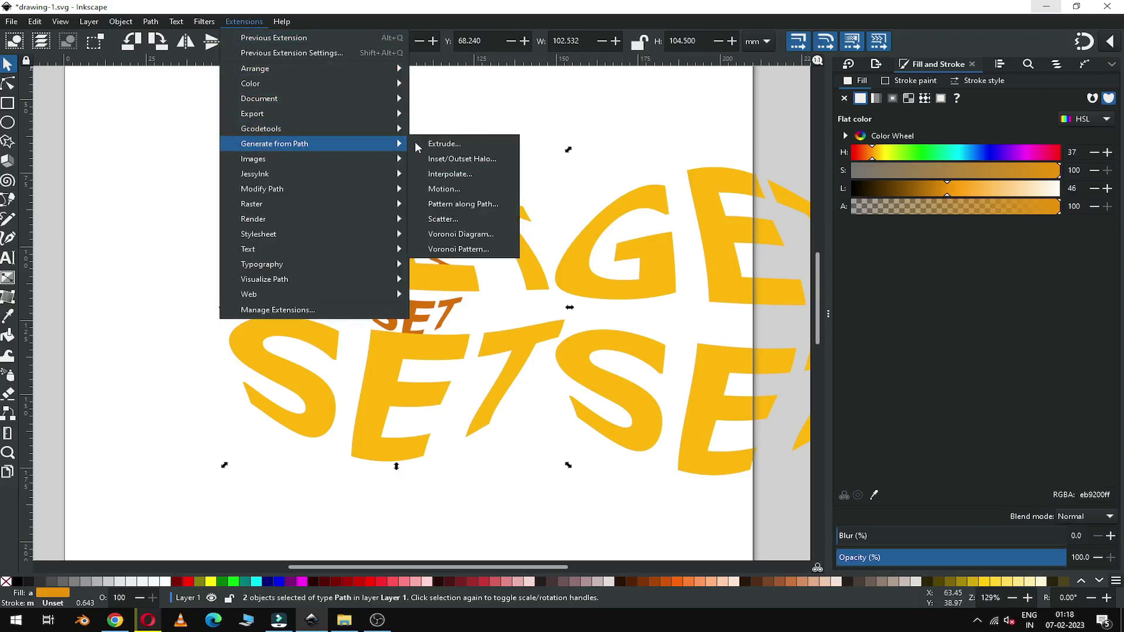
left_click(467, 175)
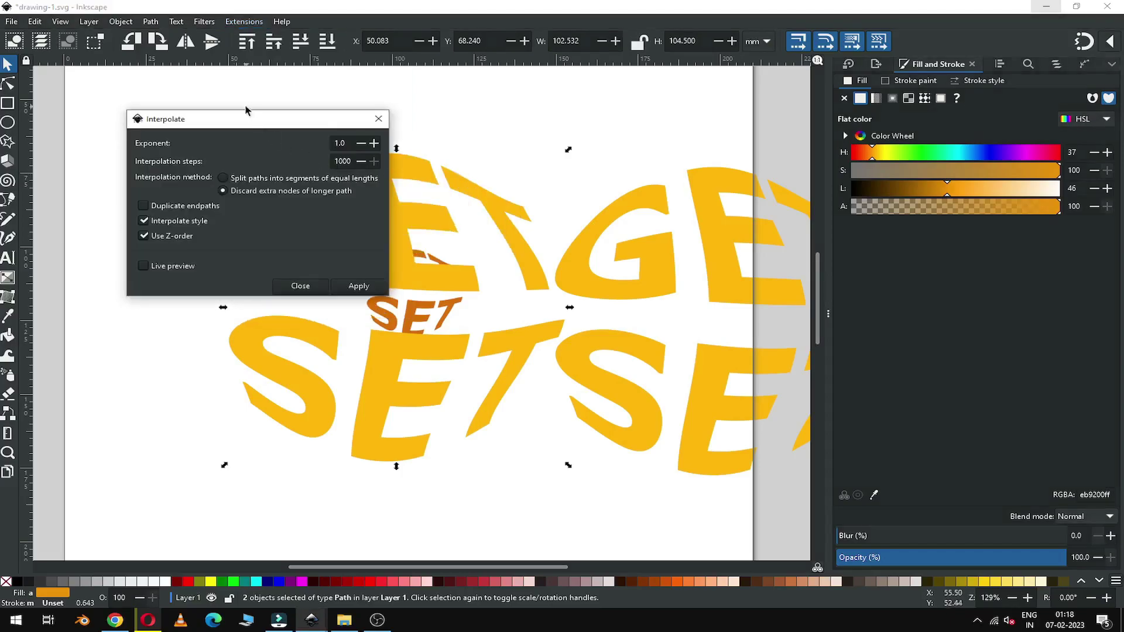
left_click_drag(246, 119, 640, 91)
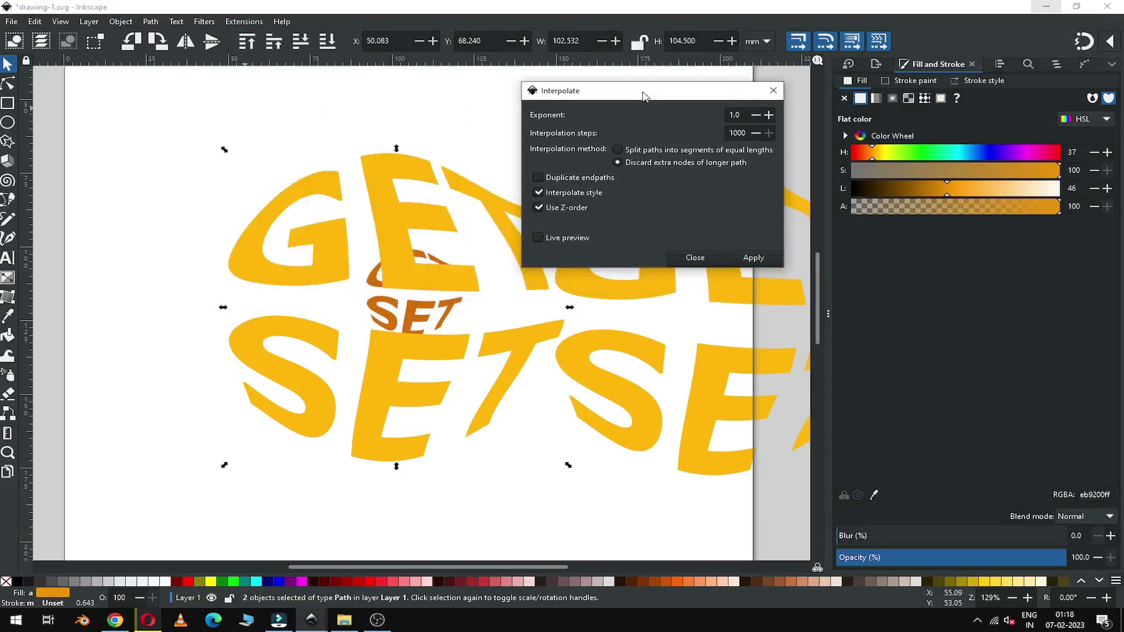
left_click(739, 133)
left_click(538, 237)
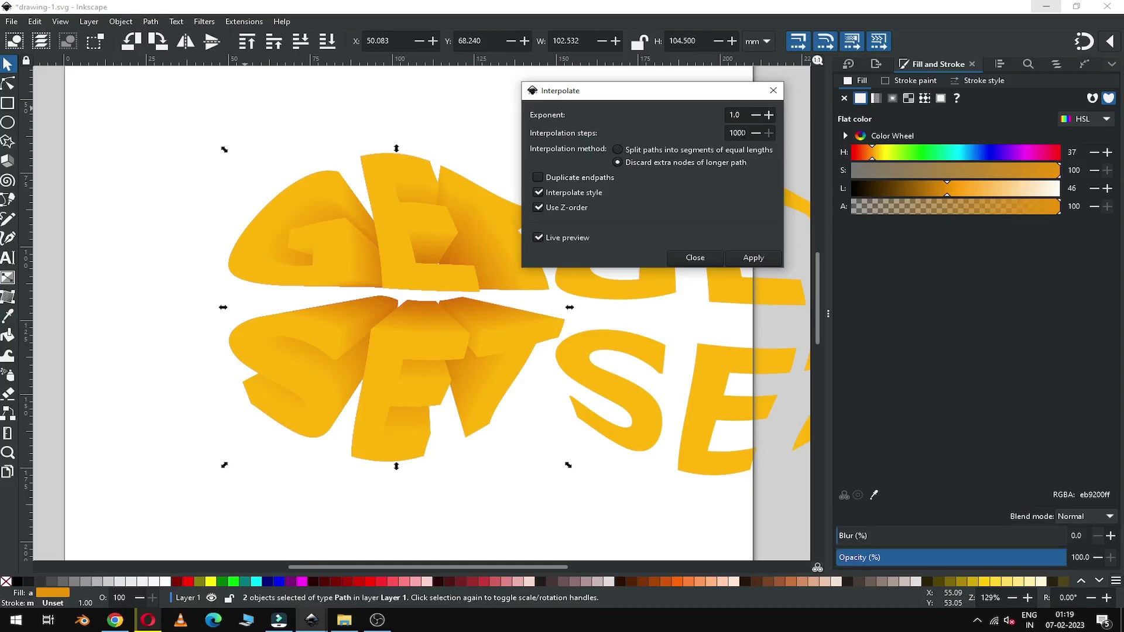
left_click(696, 261)
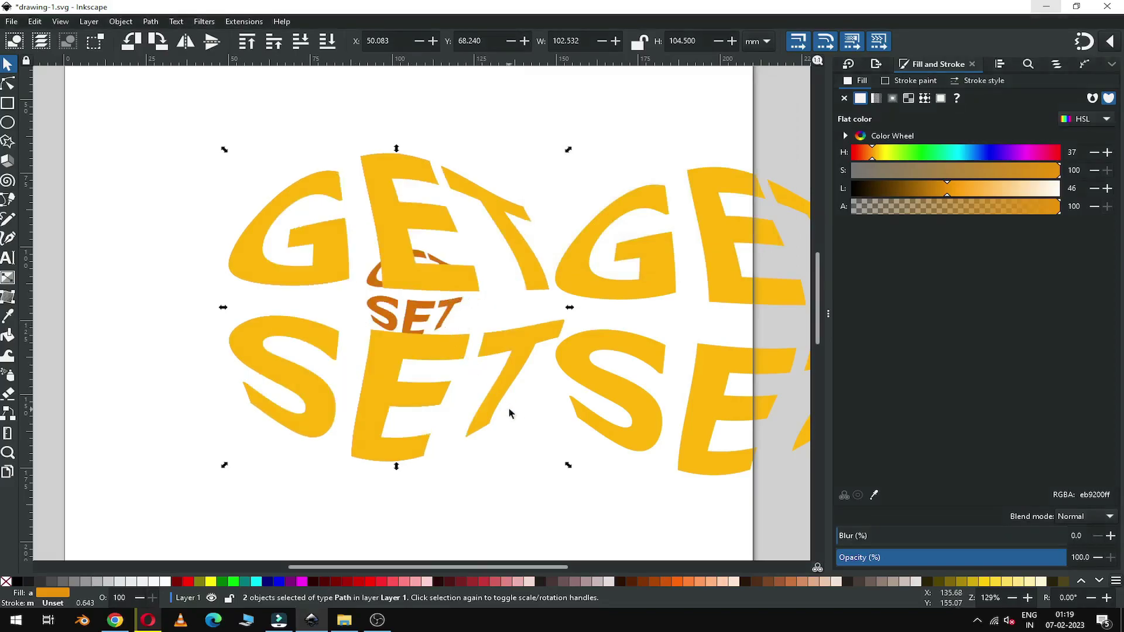
Move the small orange copy up behind the upper word GET, to about X 92, Y 86 mm.
left_click(402, 297)
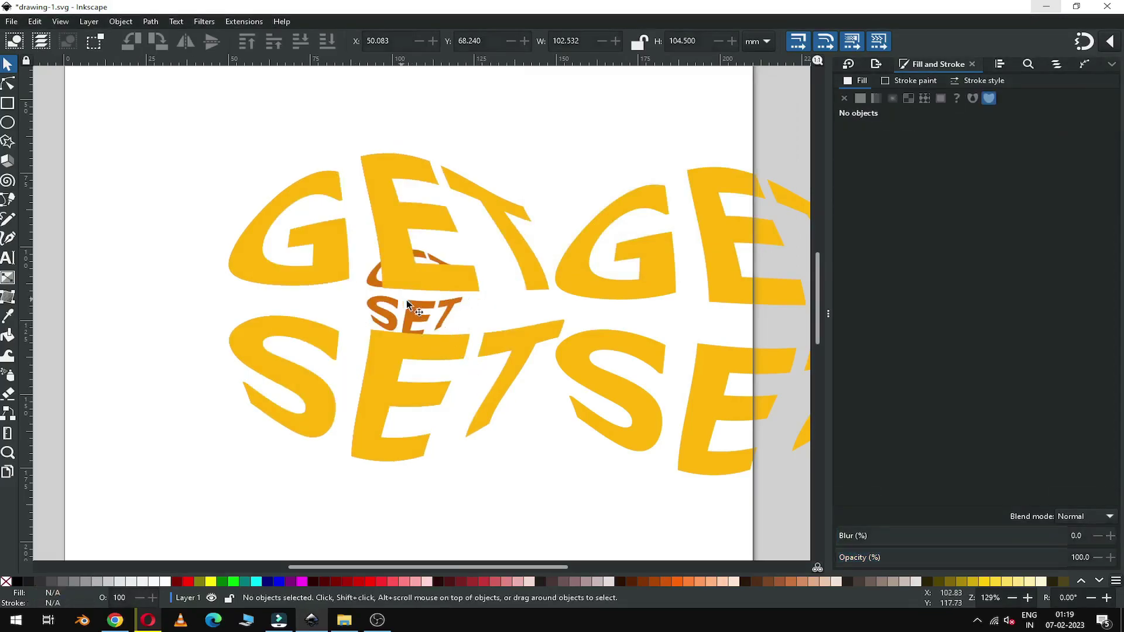
left_click(409, 316)
left_click_drag(409, 315, 407, 263)
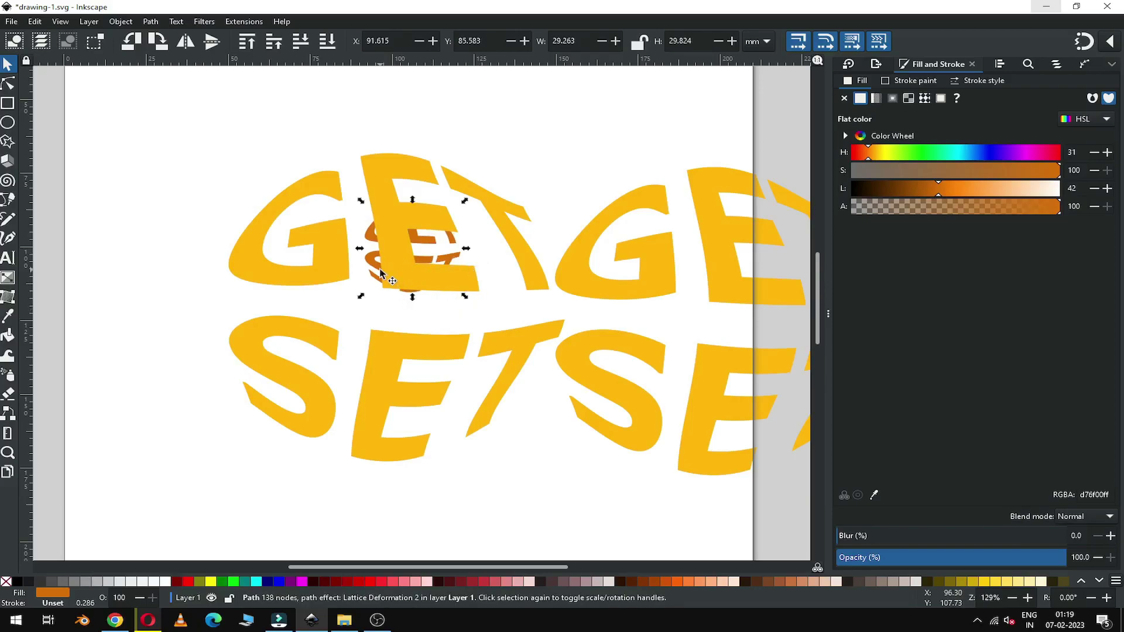
Interpolate the orange copy and the yellow lettering in 1000 steps, discarding extra nodes, with interpolated style and Z-order.
left_click(531, 269, "shift")
left_click(253, 23)
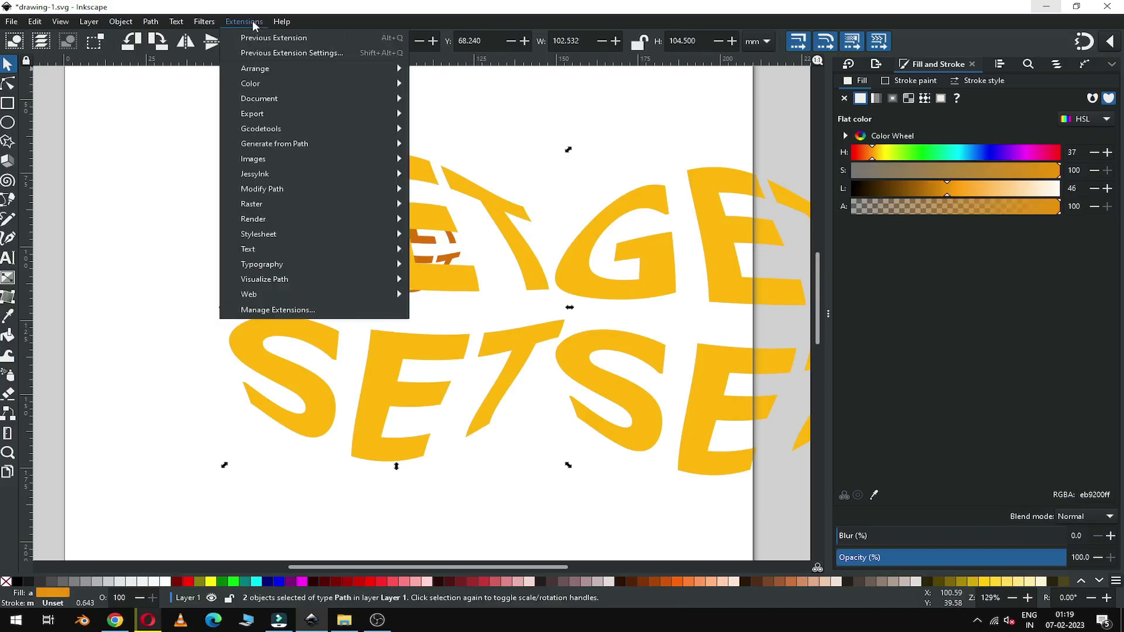
mouse_move(266, 144)
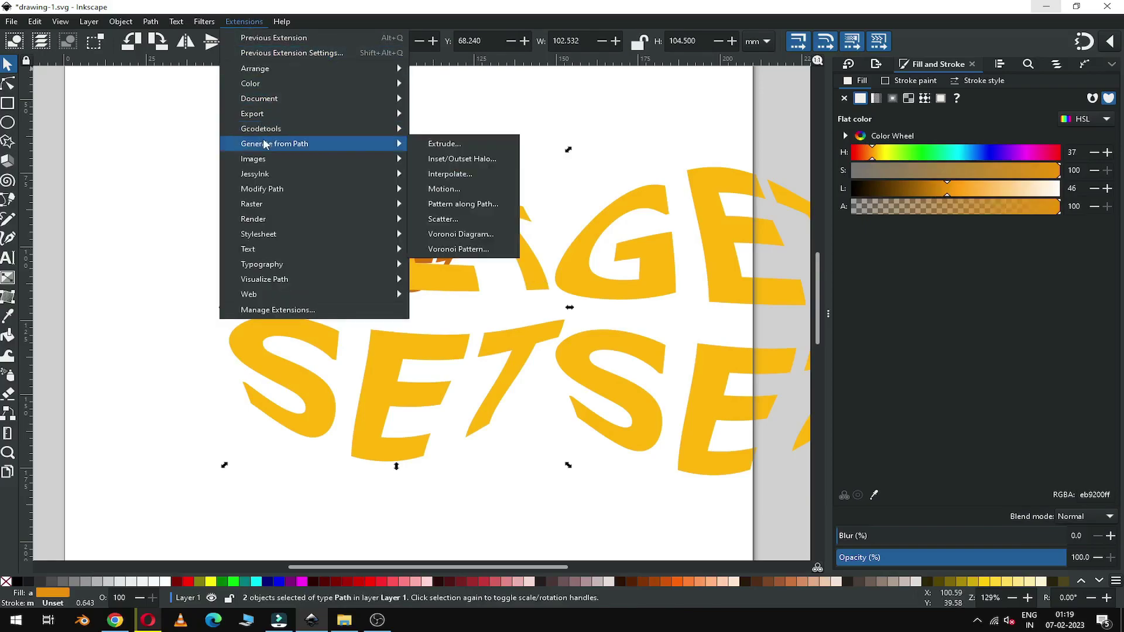
left_click(480, 176)
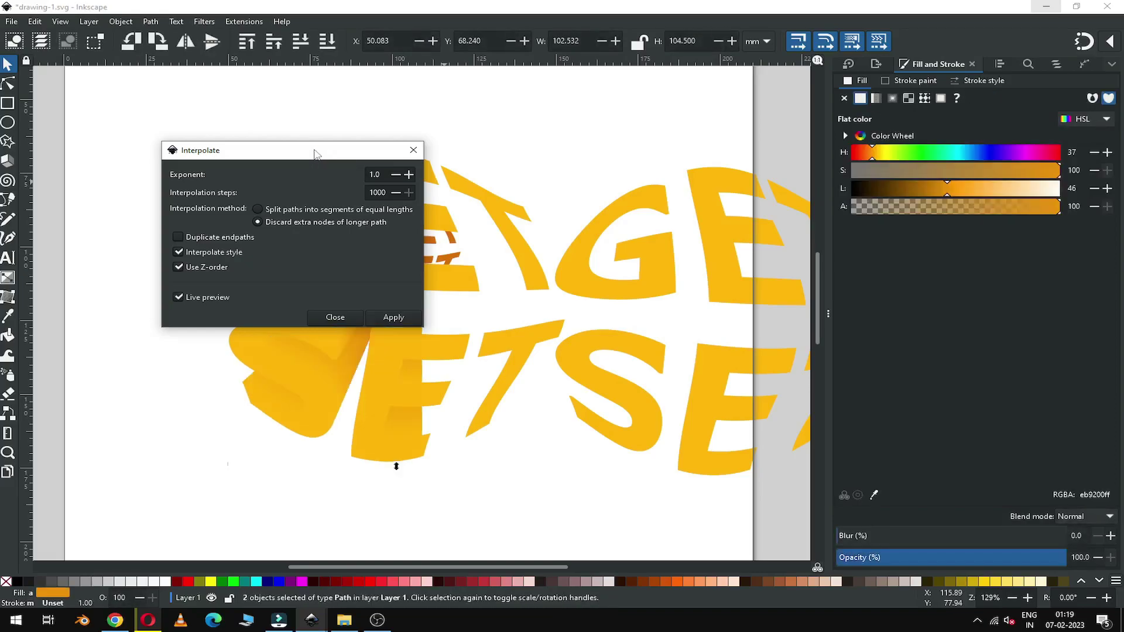
left_click_drag(317, 154, 706, 168)
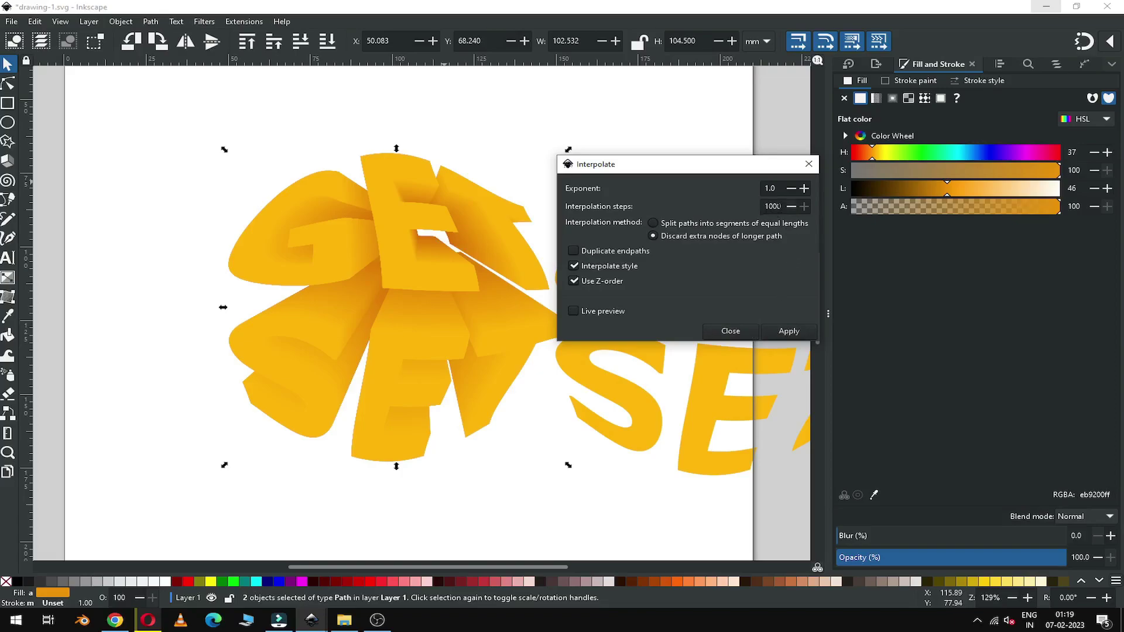
left_click(730, 331)
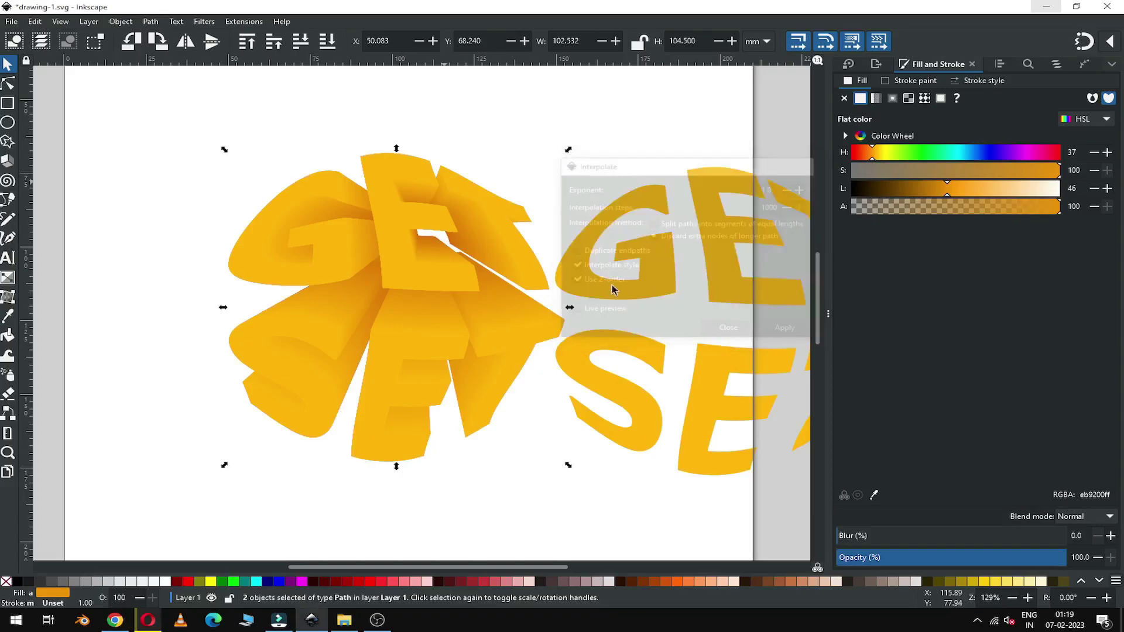
left_click(551, 198)
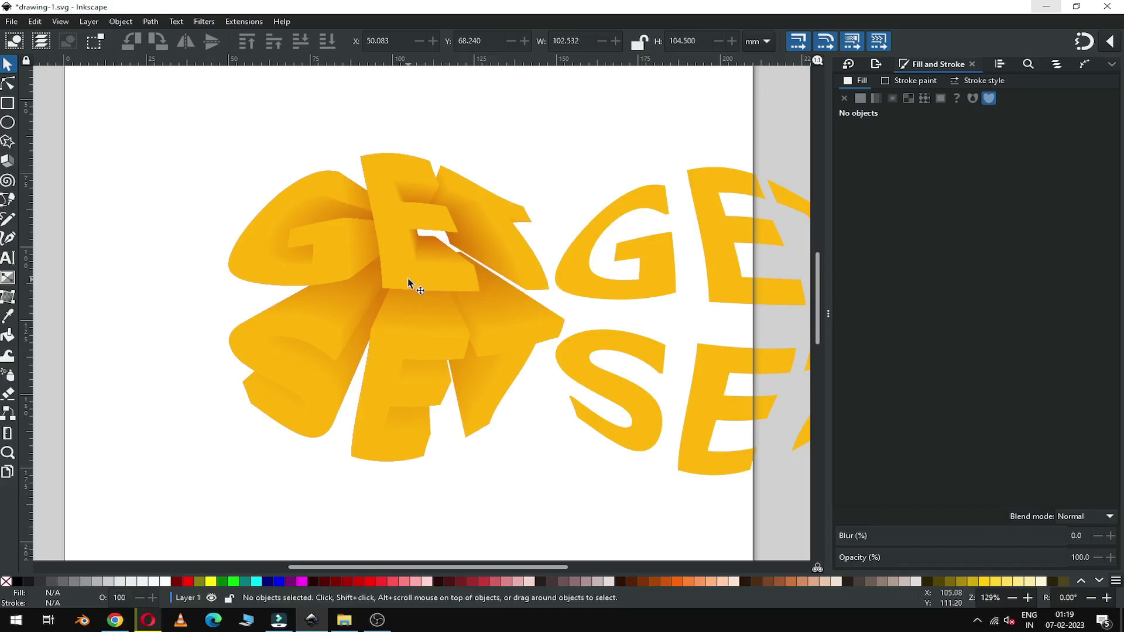
Select the frontmost lettering inside the interpolated group and lighten its fill to lightness 55 (ffbd1bff).
key("ctrl")
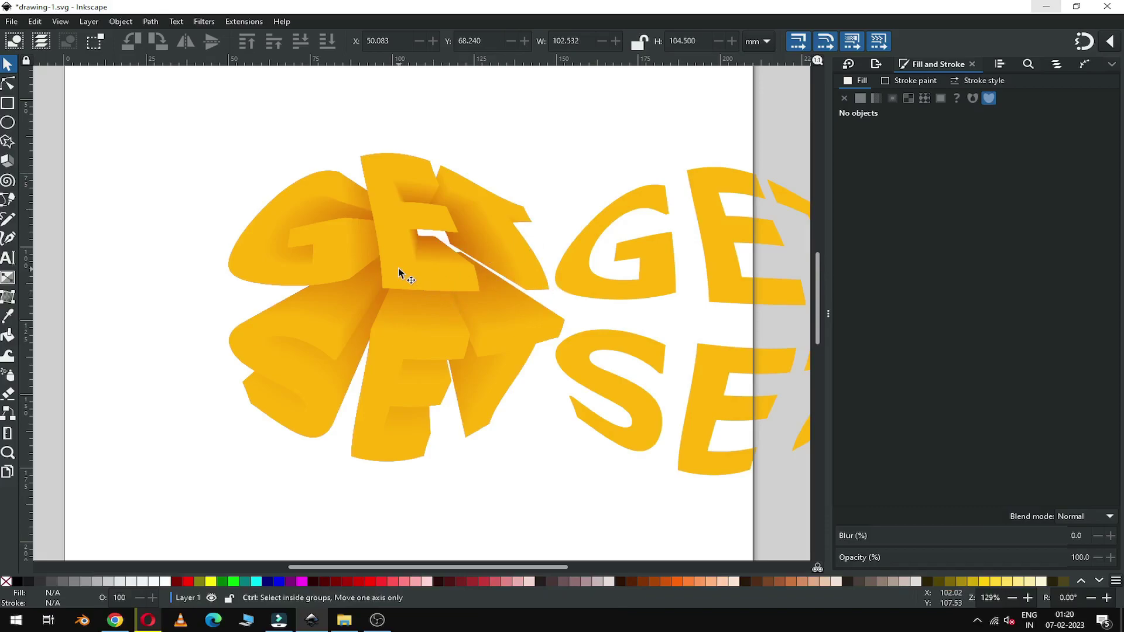
left_click_drag(167, 128, 587, 472)
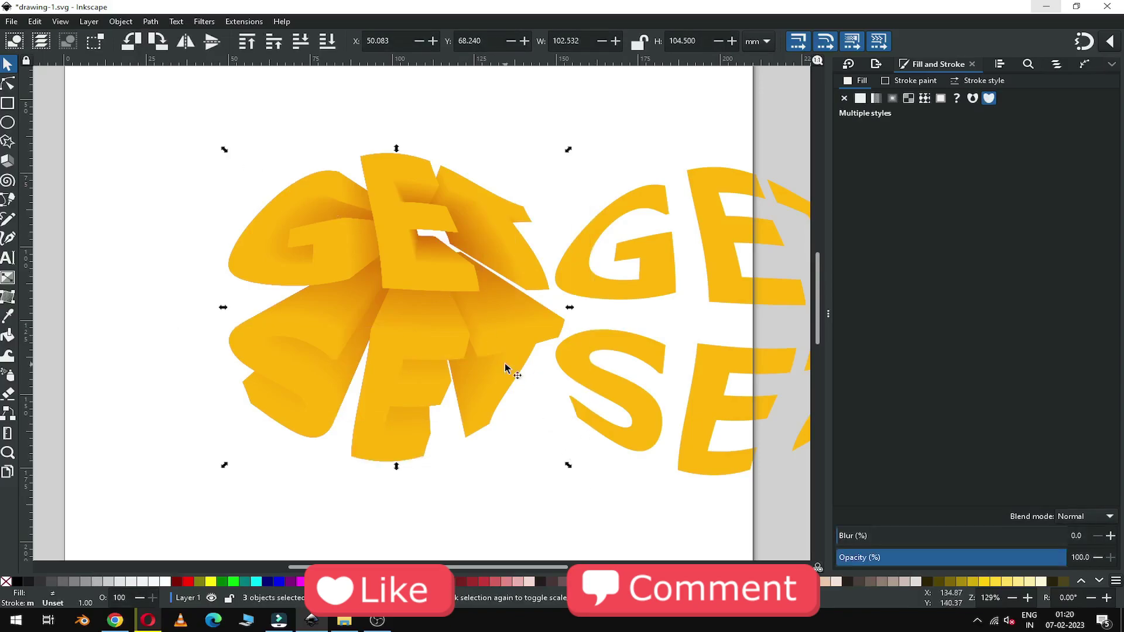
left_click(554, 178)
key("ctrl")
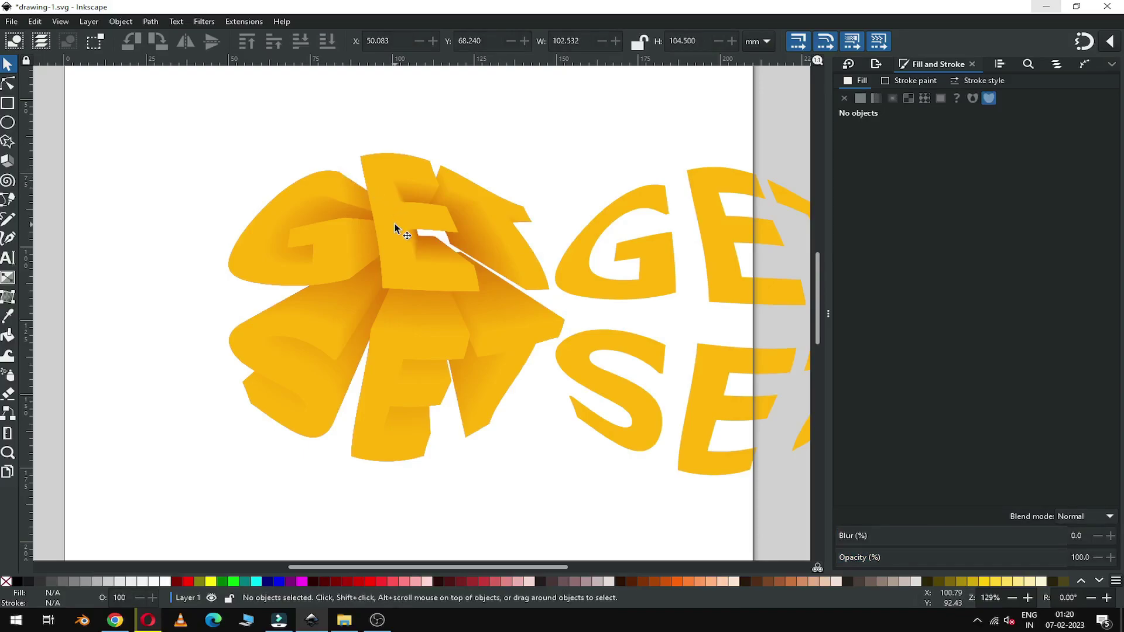
key("ctrl")
left_click(395, 228, "ctrl")
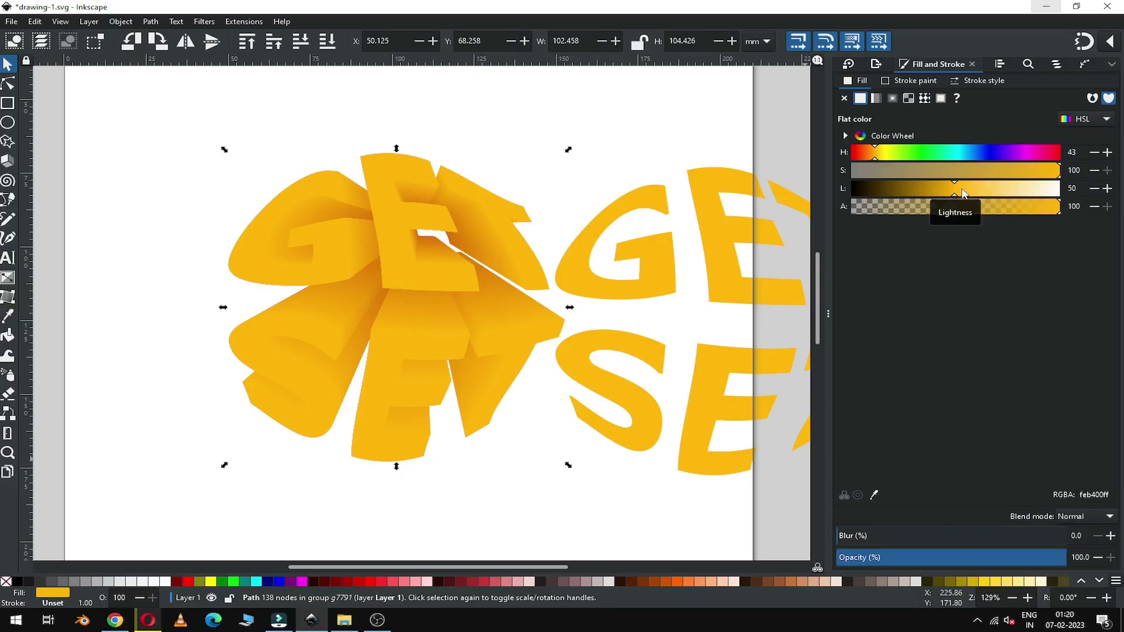
left_click_drag(960, 194, 981, 194)
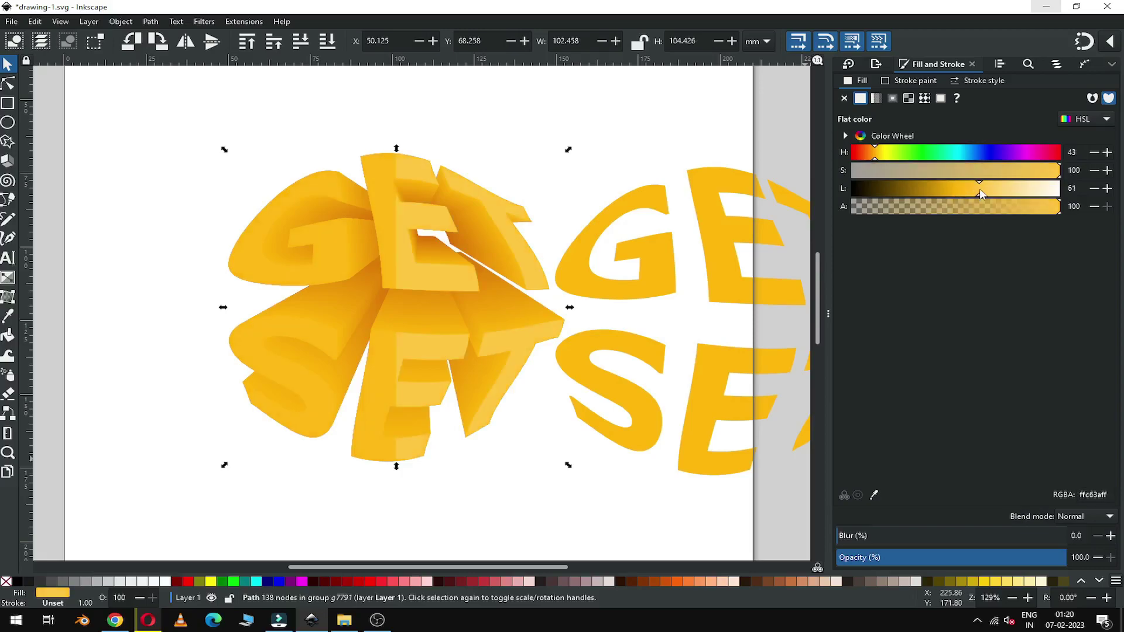
left_click(974, 188)
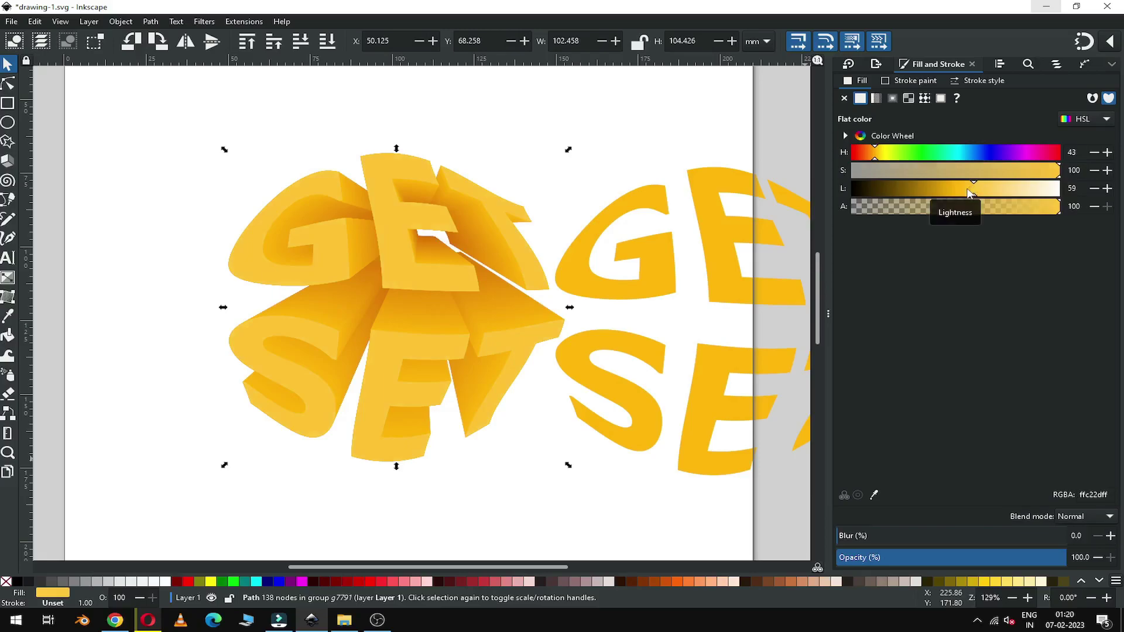
left_click(966, 188)
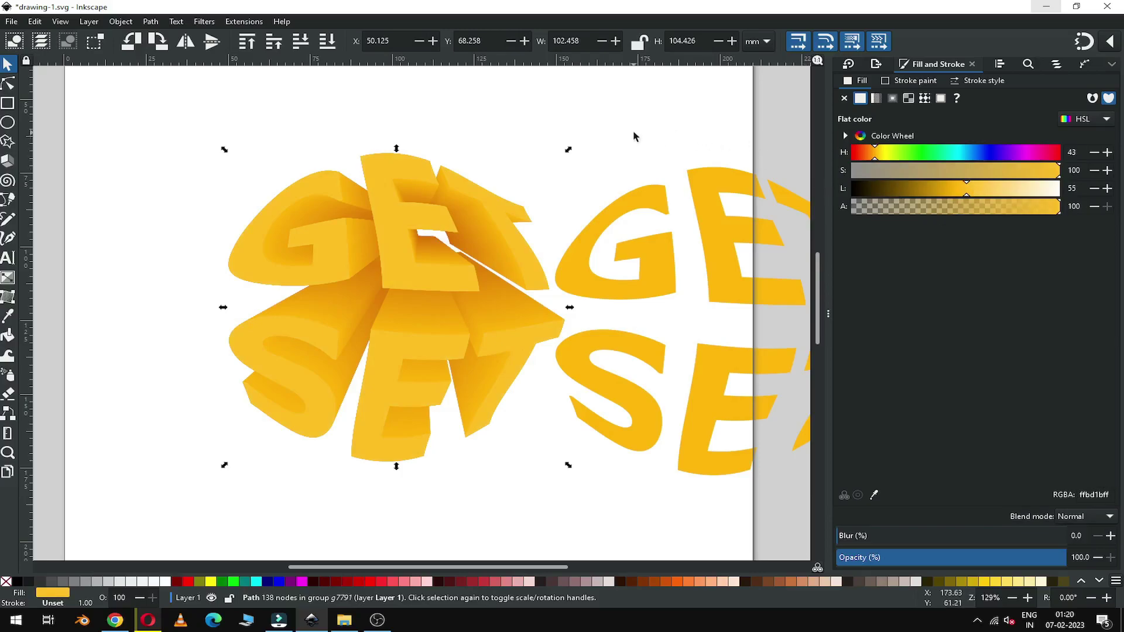
left_click(623, 156)
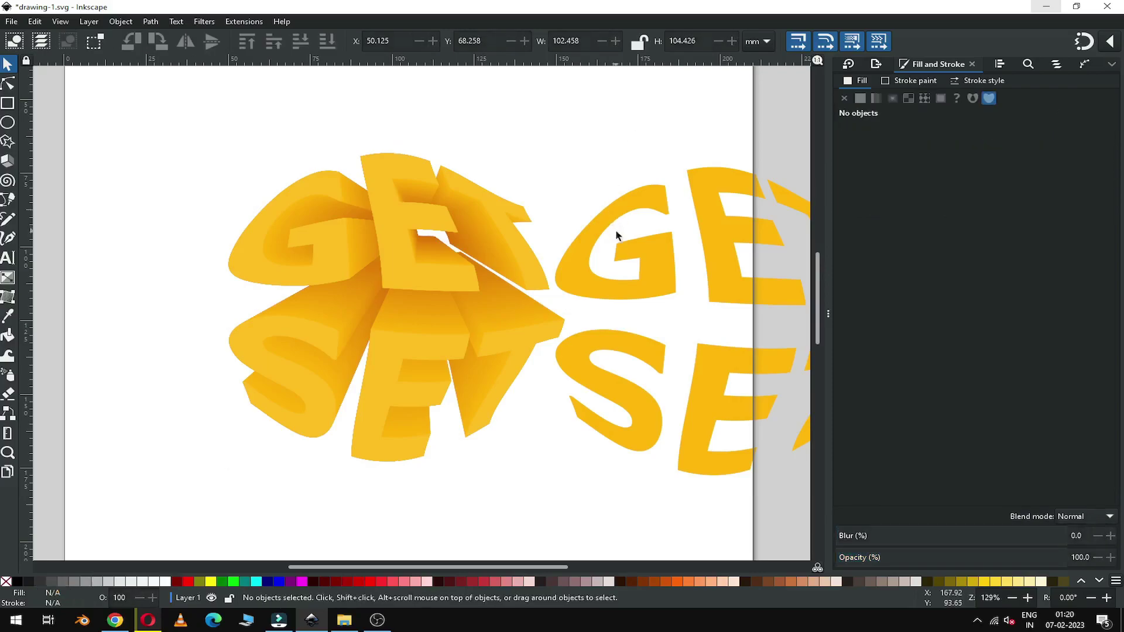
Move the spare yellow copy closer to the 3D lettering, to about X 133, Y 64 mm, and raise it to the top.
left_click(662, 267)
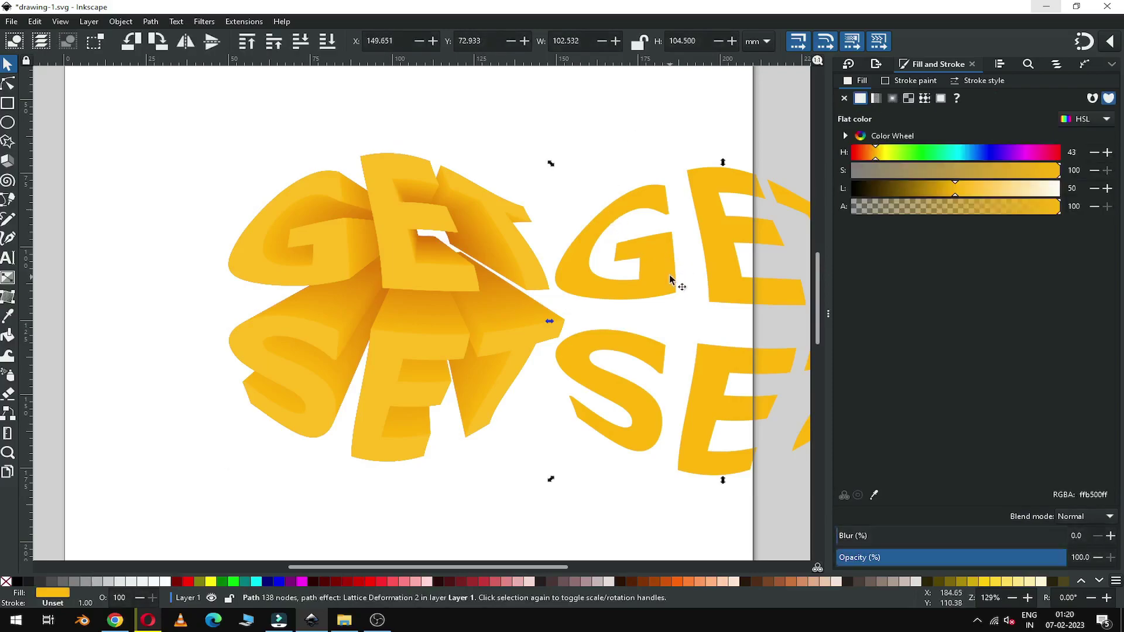
left_click_drag(665, 272, 609, 249)
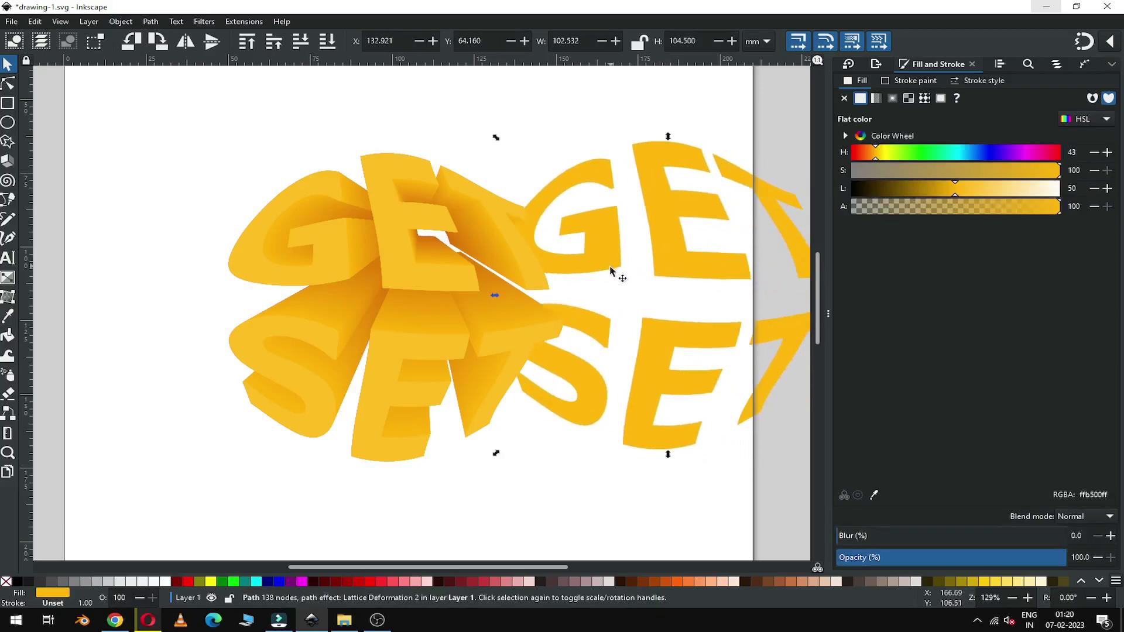
left_click(120, 22)
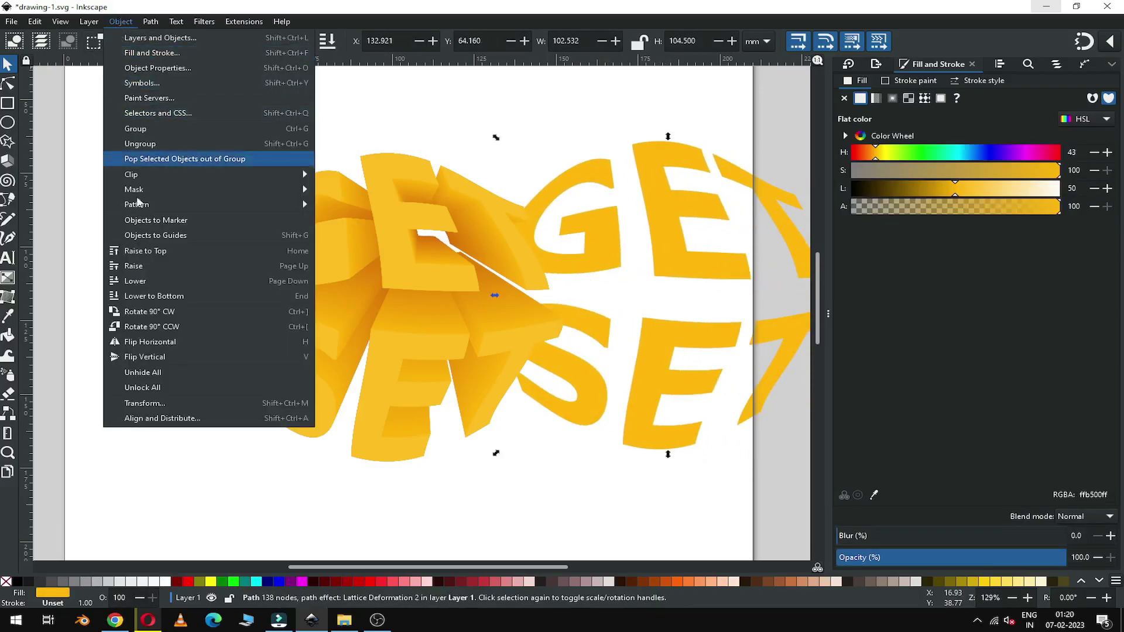
left_click(153, 258)
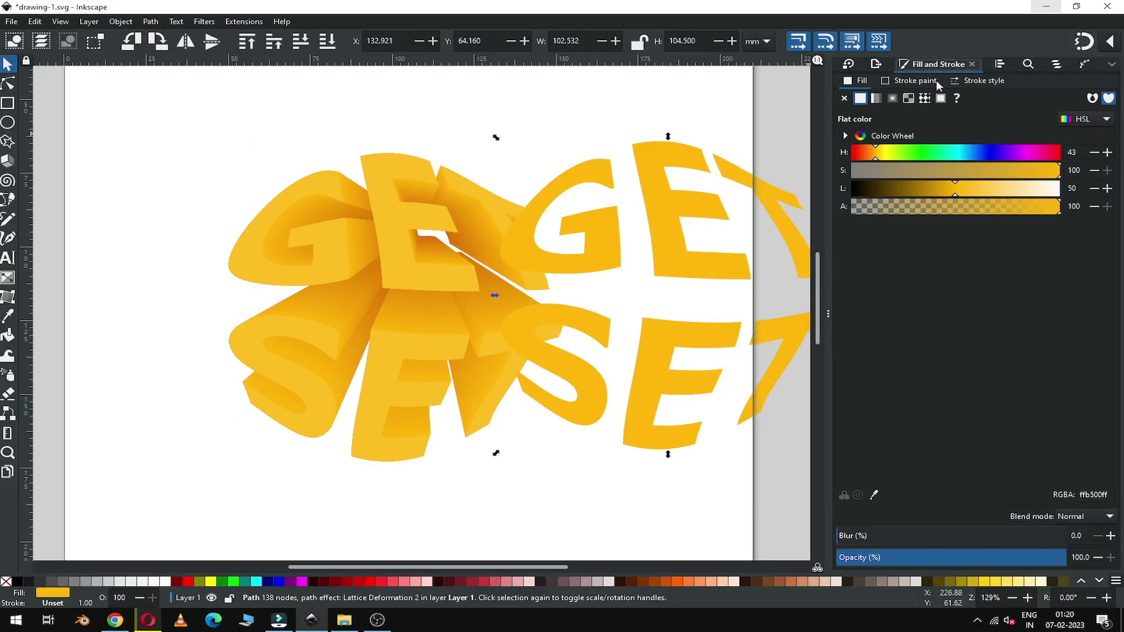
Give the spare copy a flat red stroke (ff2a2aff) and move it left to about X 123, Y 63 mm.
left_click(917, 81)
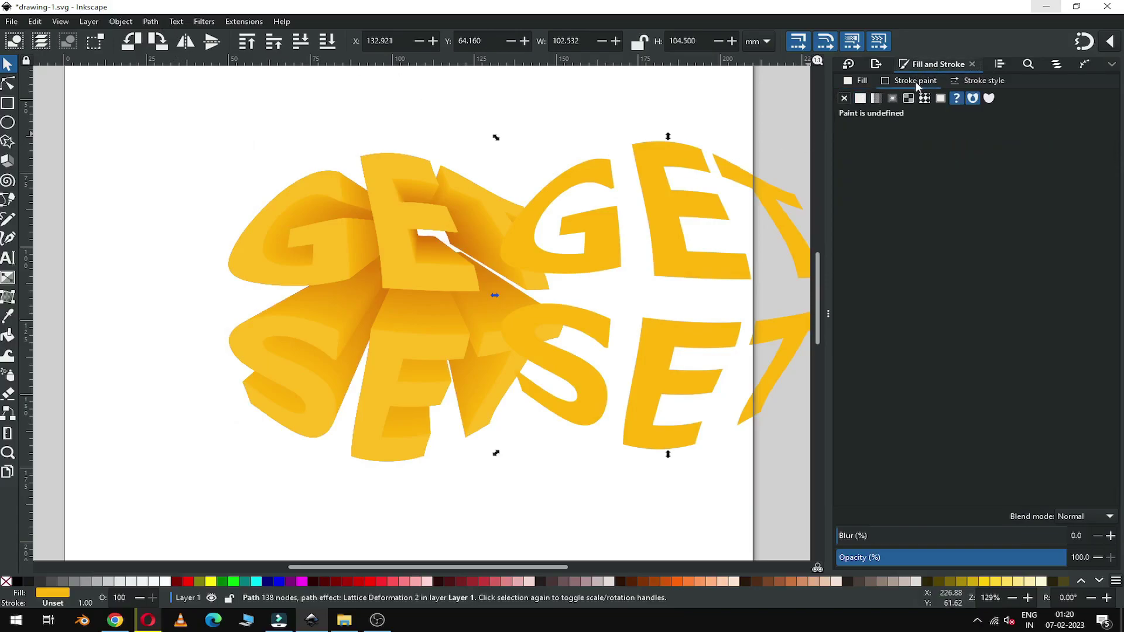
left_click(860, 98)
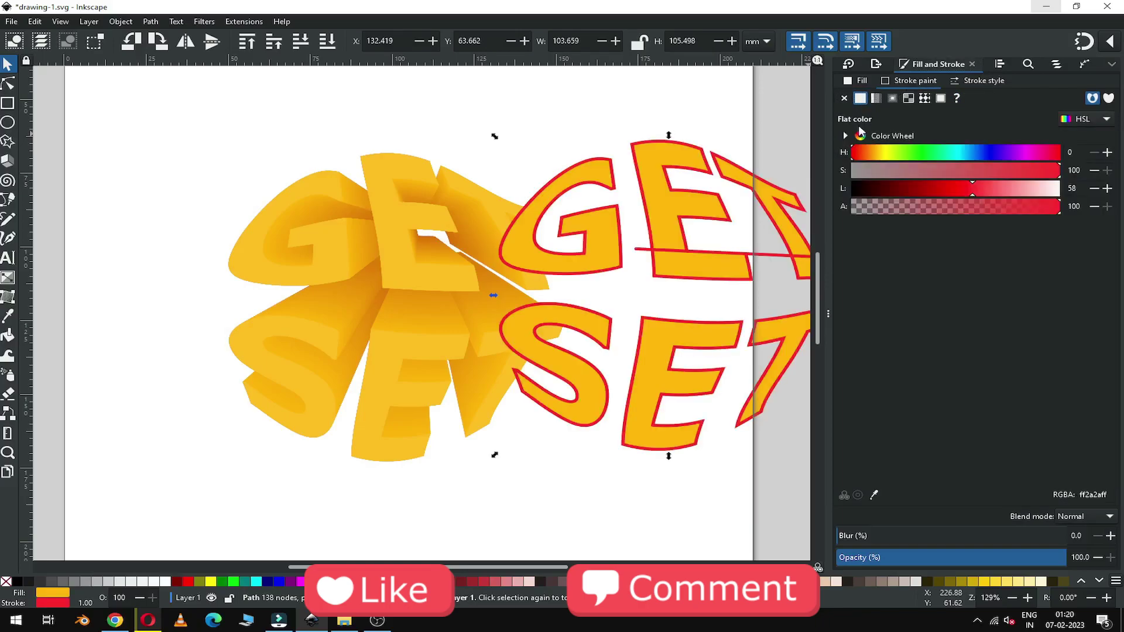
left_click_drag(697, 266, 670, 262)
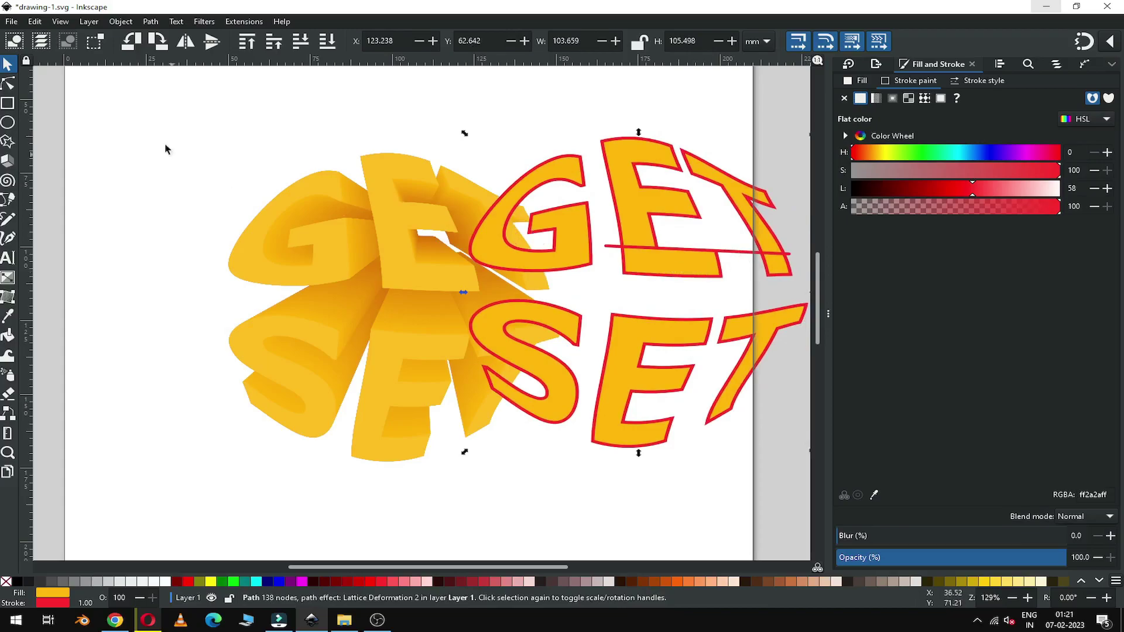
Convert the red-stroked copy from a lattice-deformed shape to a plain path and remove its fill, leaving only the outline.
left_click(7, 85)
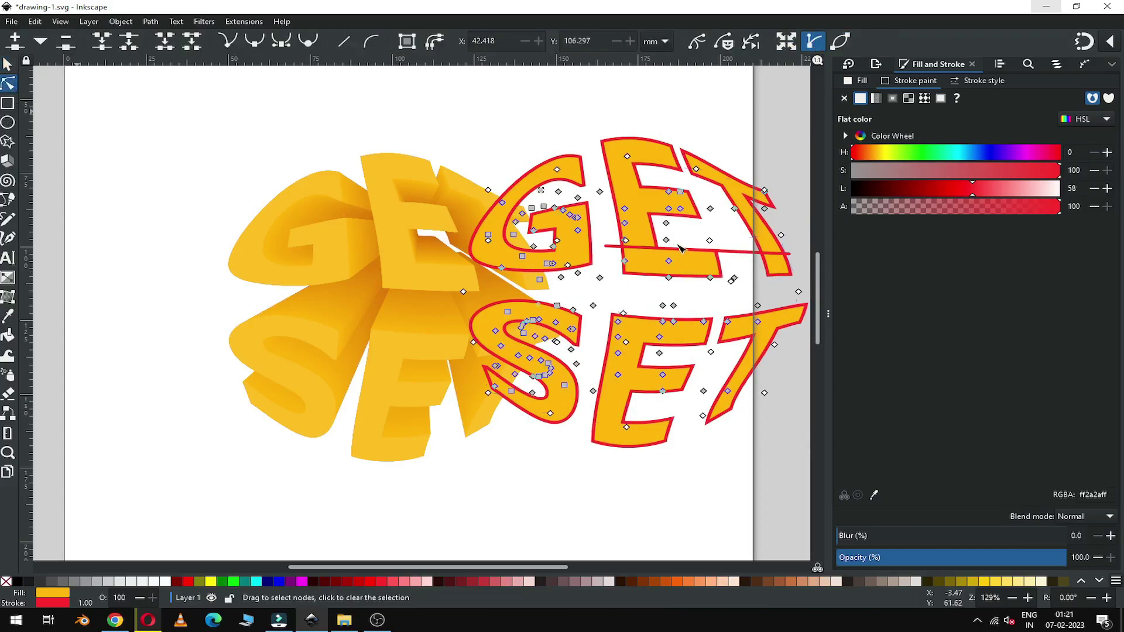
left_click(8, 64)
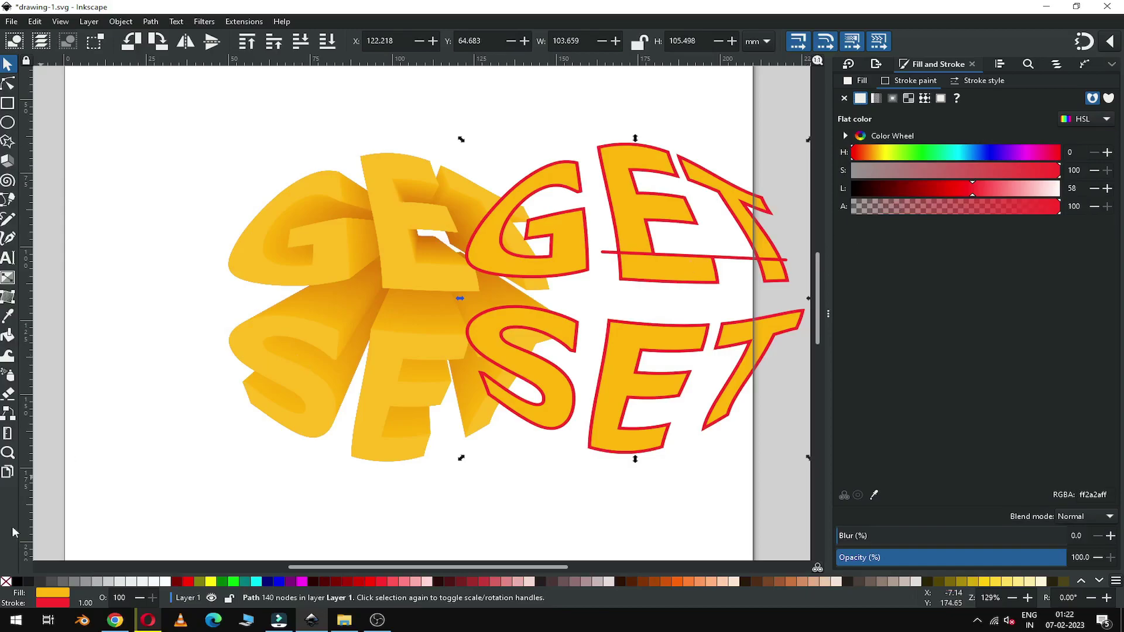
left_click(6, 581)
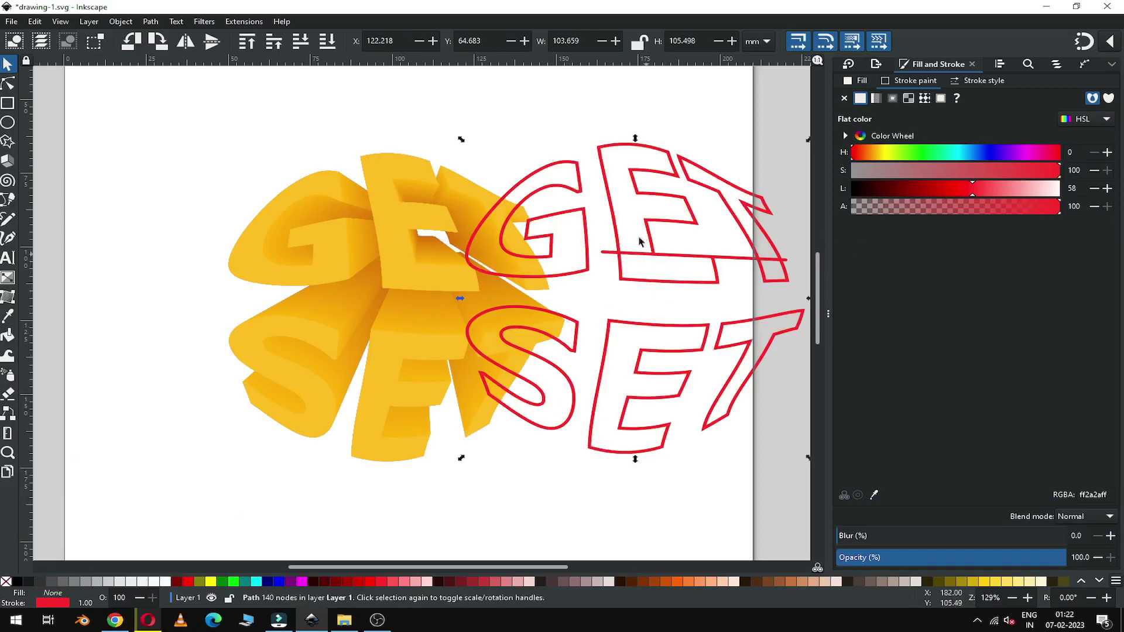
left_click(150, 22)
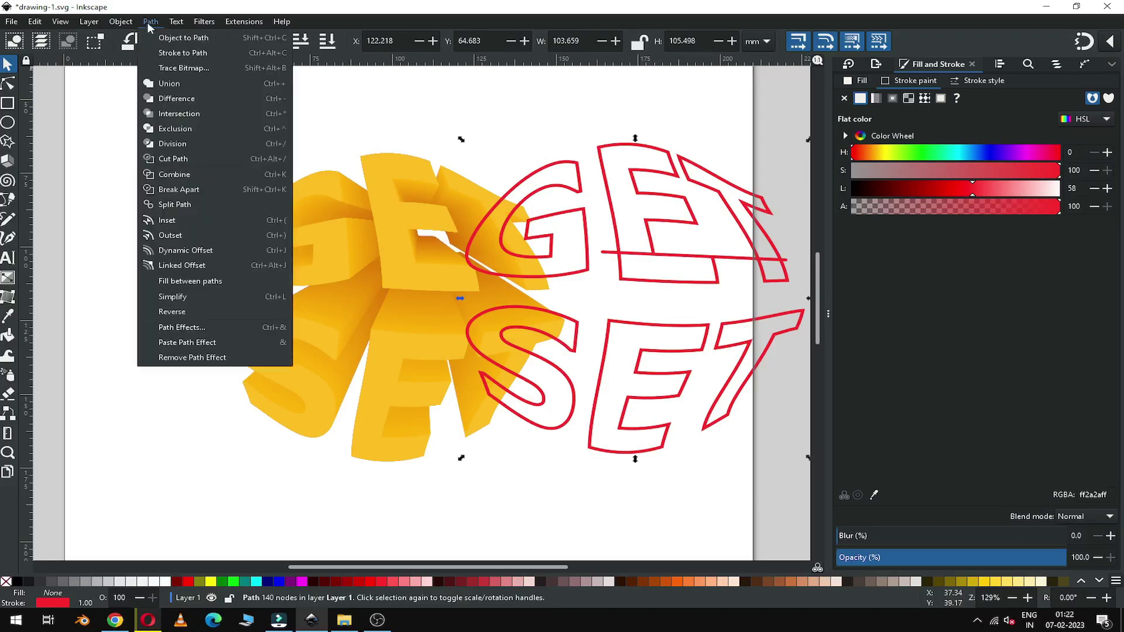
left_click(162, 39)
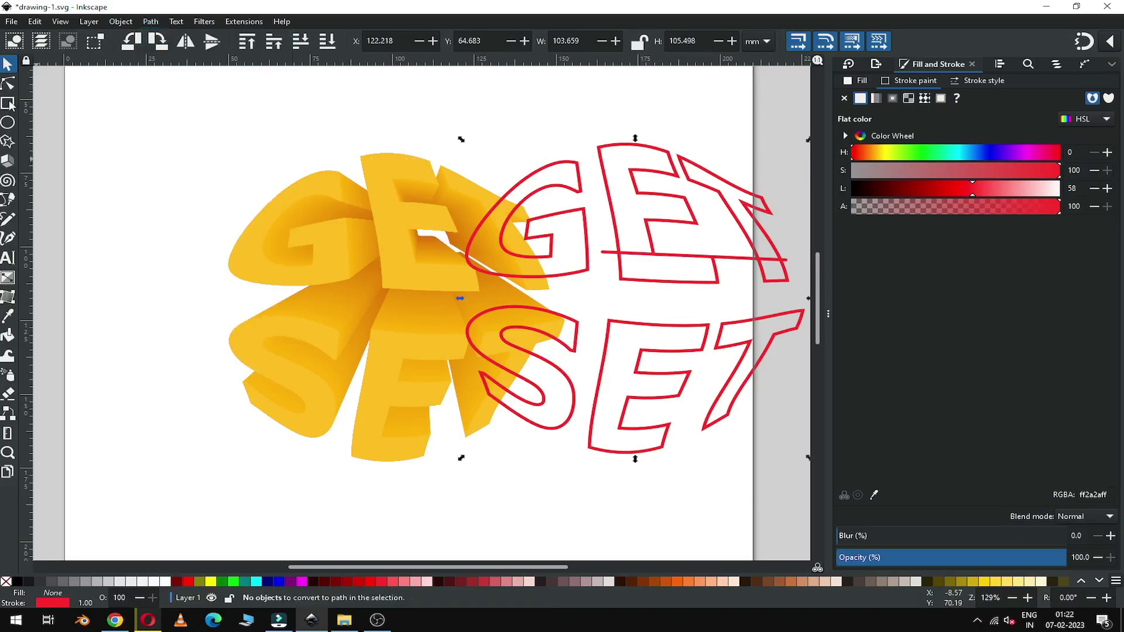
Pull in the overlong node handle on the upper edge of the bottom arm of the E in the outlined GET.
left_click(8, 84)
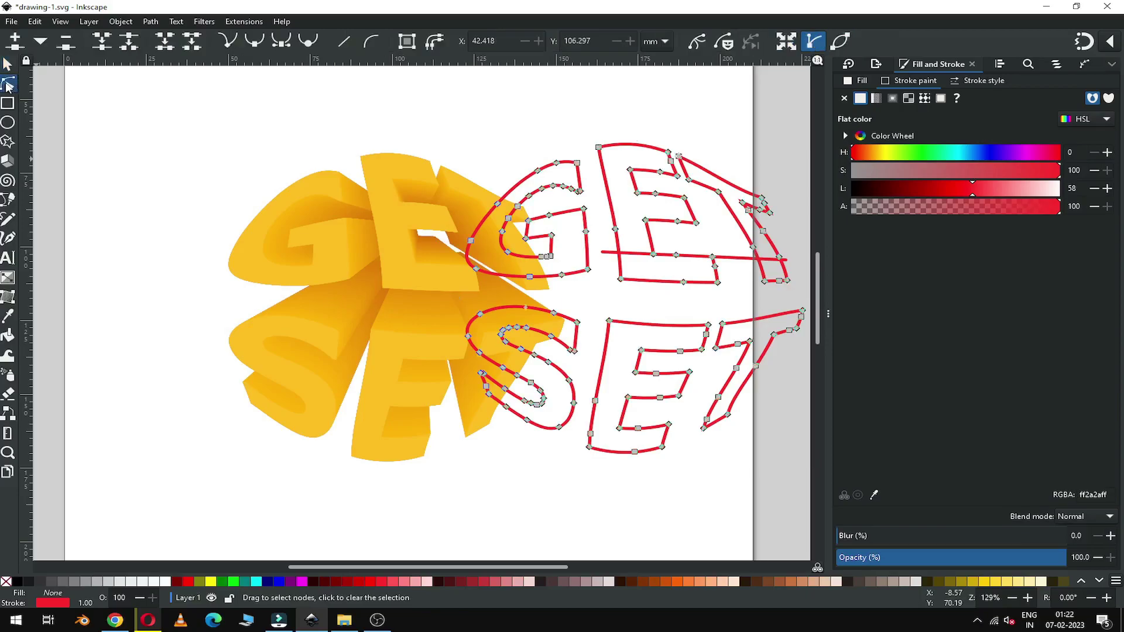
left_click(788, 264)
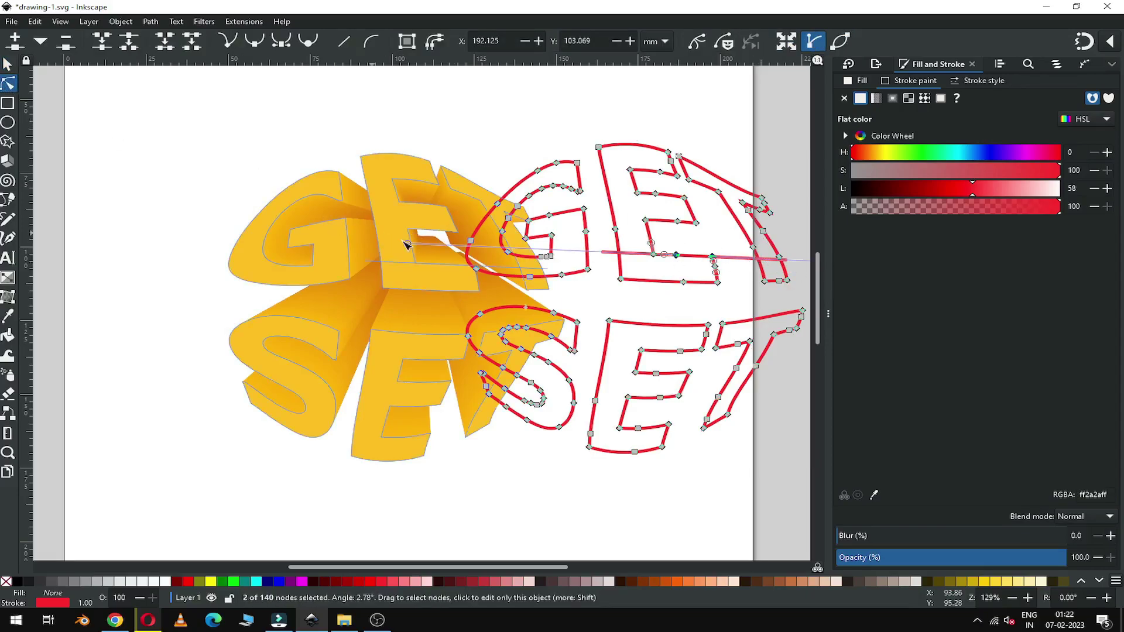
left_click_drag(407, 243, 667, 298)
left_click_drag(514, 568, 577, 569)
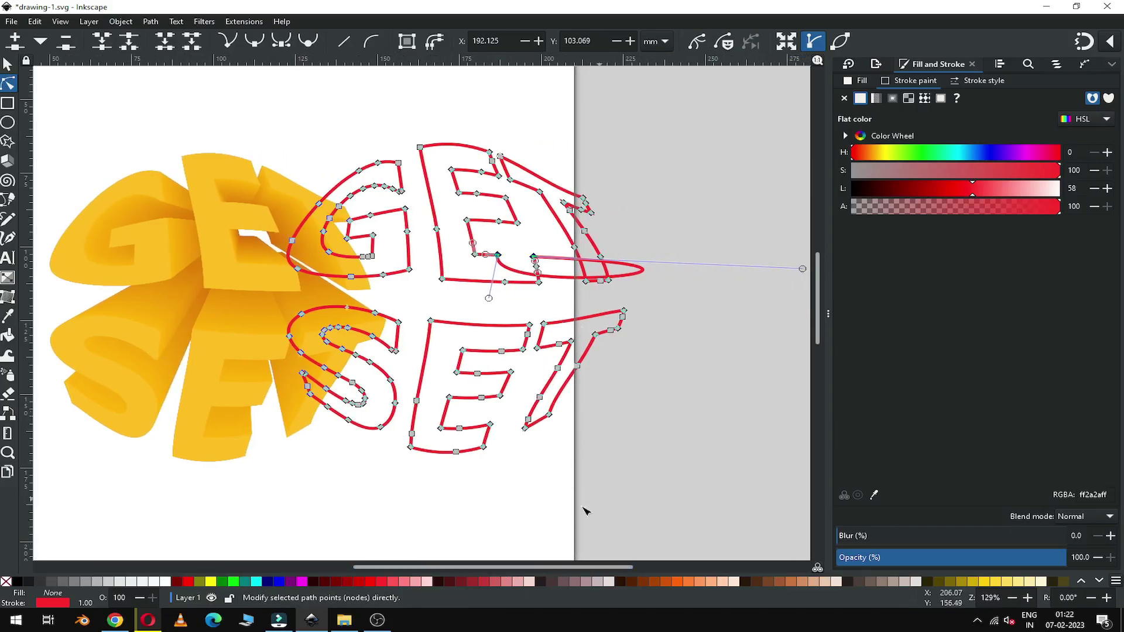
left_click_drag(532, 566, 572, 566)
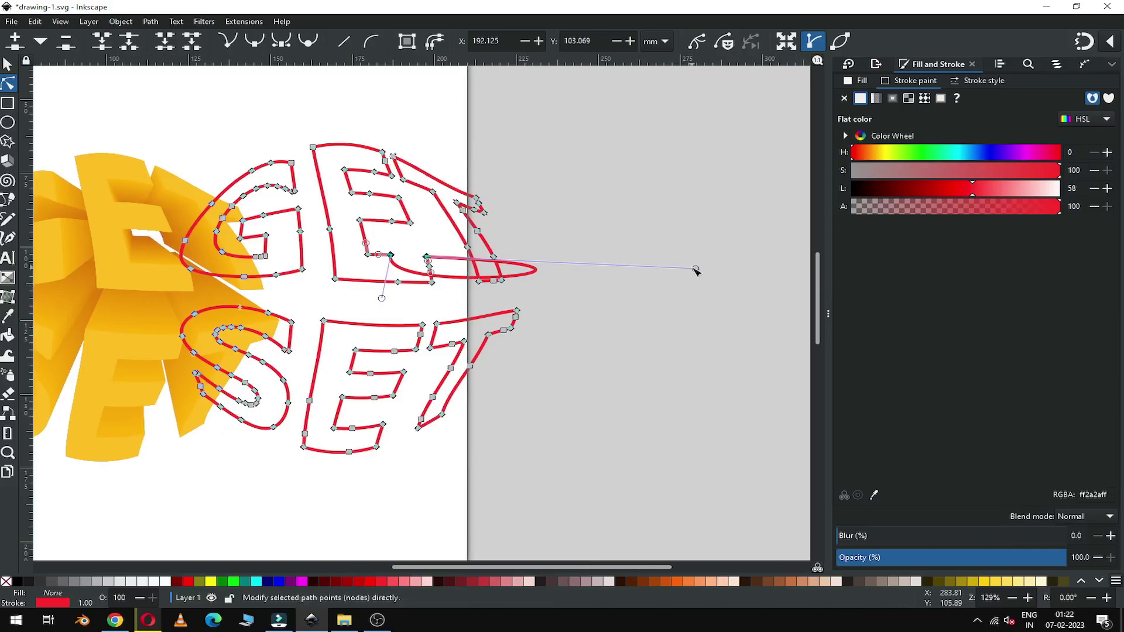
left_click_drag(696, 269, 534, 319)
Align the remaining stray node handle along the bottom arm of GET's E so its upper edge runs straight.
key("z")
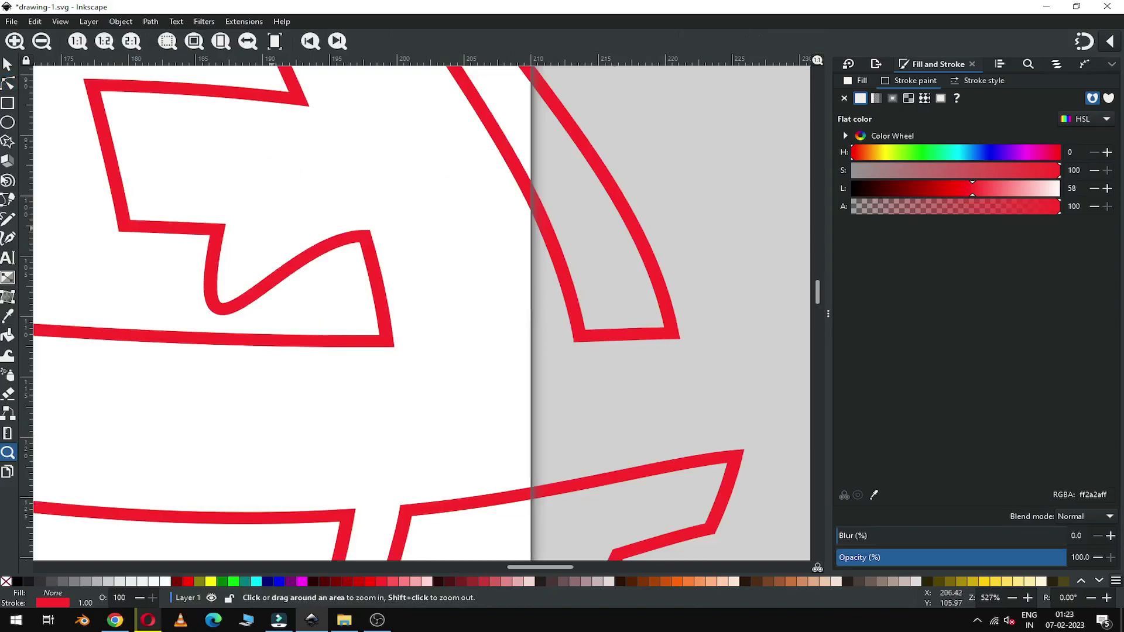
left_click(8, 84)
left_click(218, 229)
left_click_drag(183, 404, 246, 231)
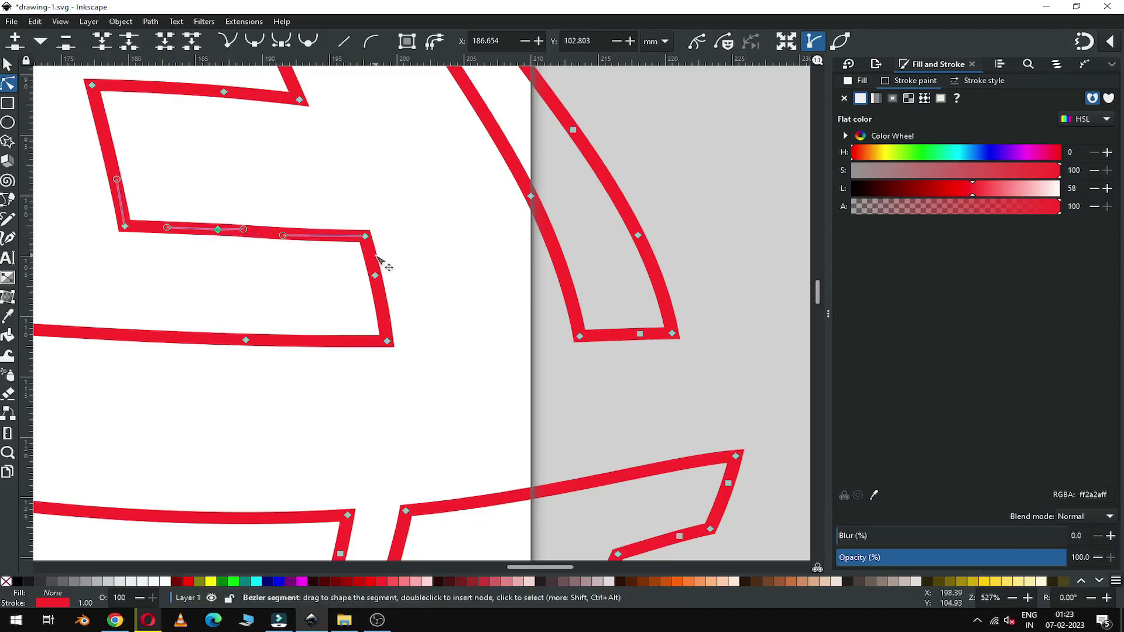
Select the outlined lettering copy and set its stroke width to 0.3 mm.
scroll(379, 261, "down", 8)
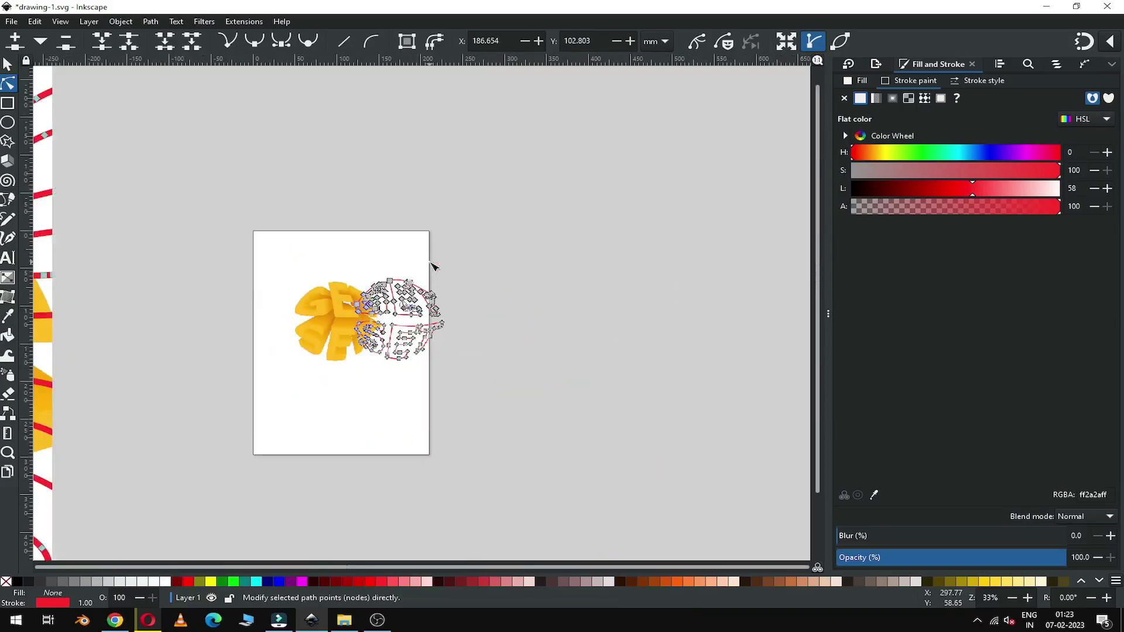
left_click(8, 65)
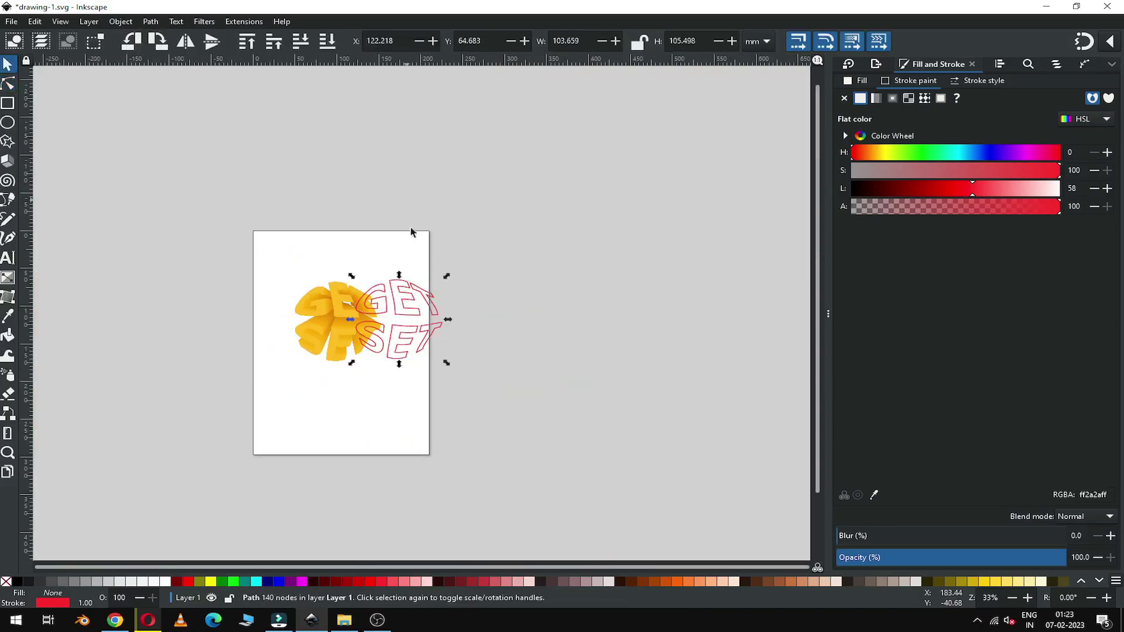
key("z")
left_click_drag(238, 265, 489, 378)
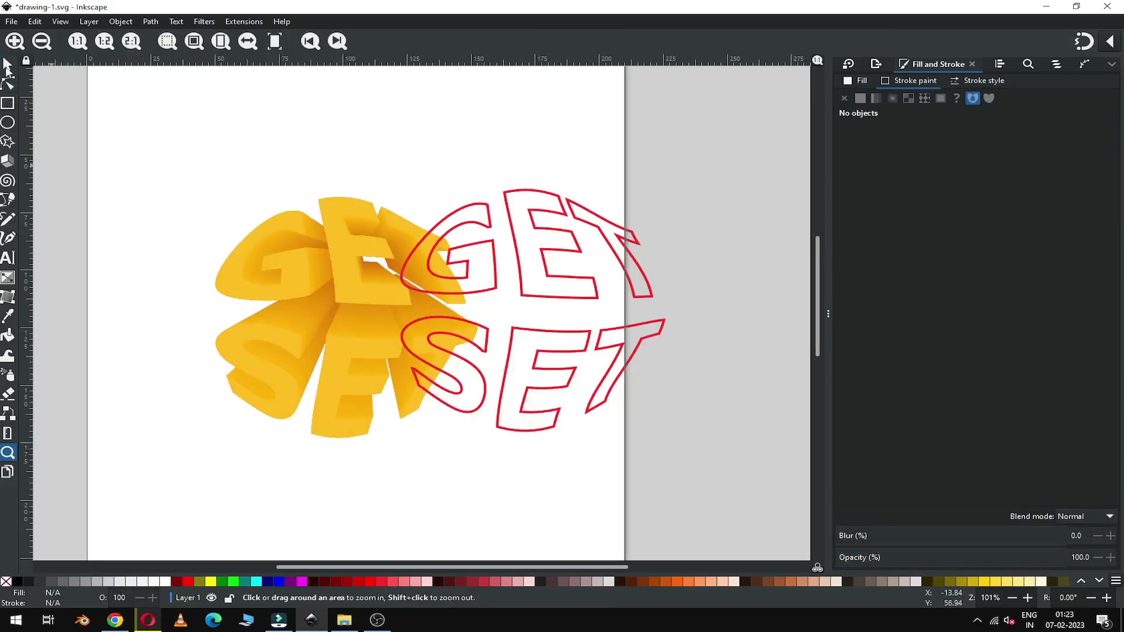
left_click(8, 66)
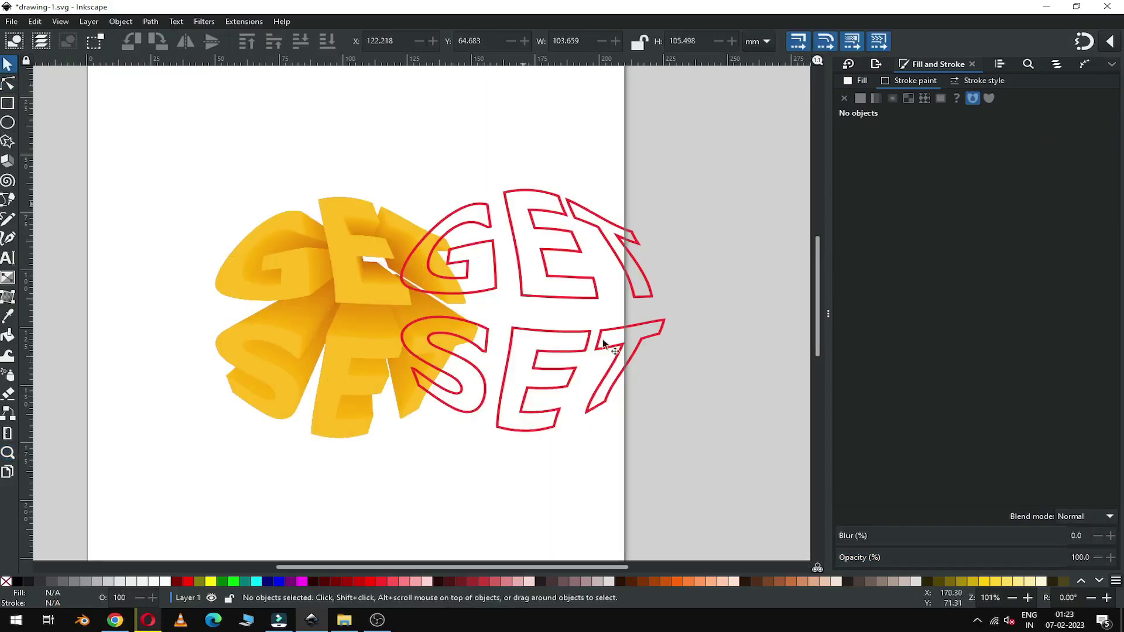
left_click(540, 333)
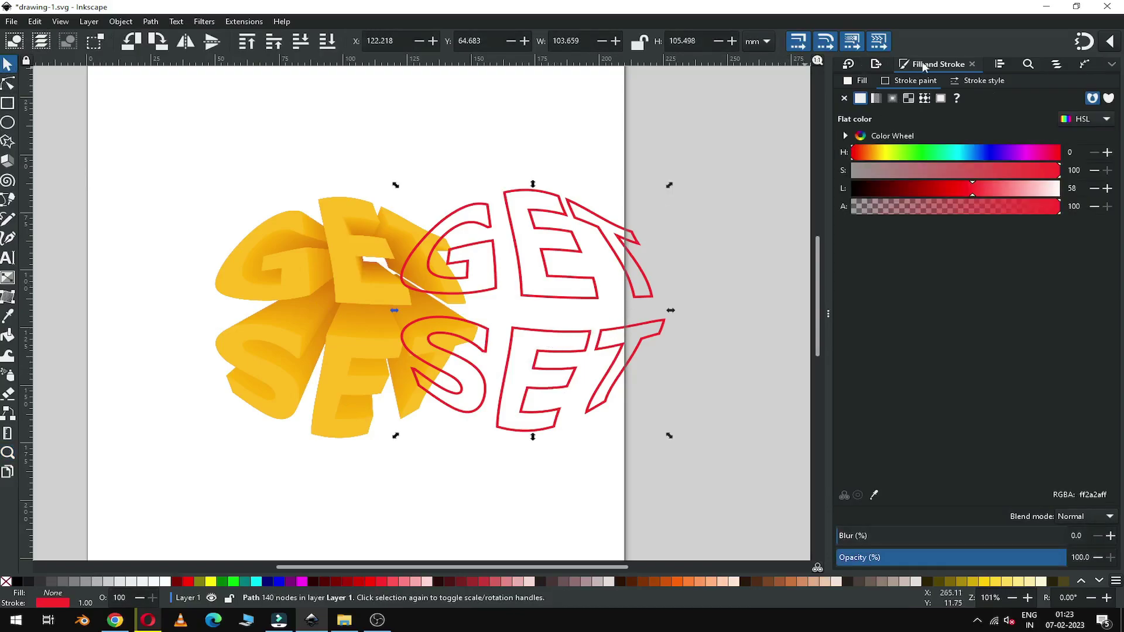
left_click(982, 80)
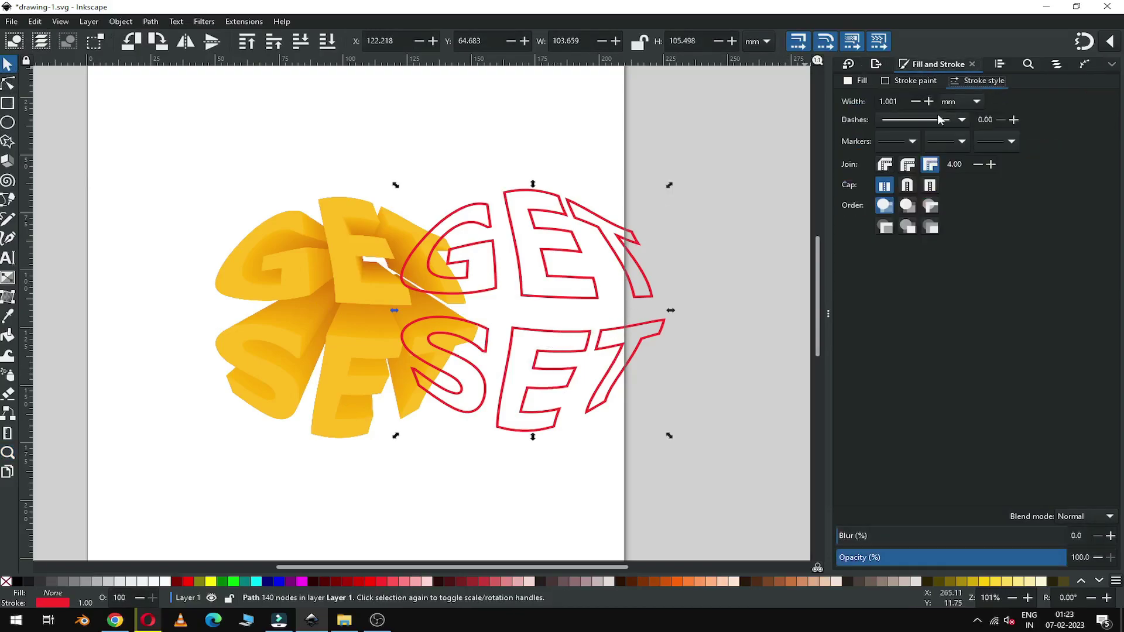
type("0.3")
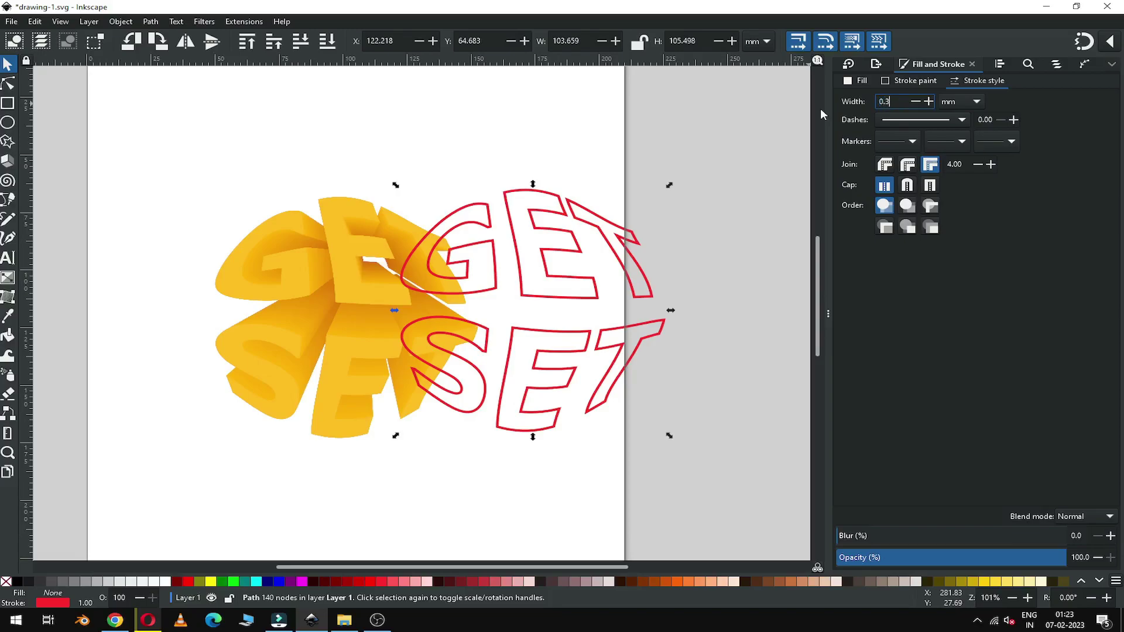
key("Return")
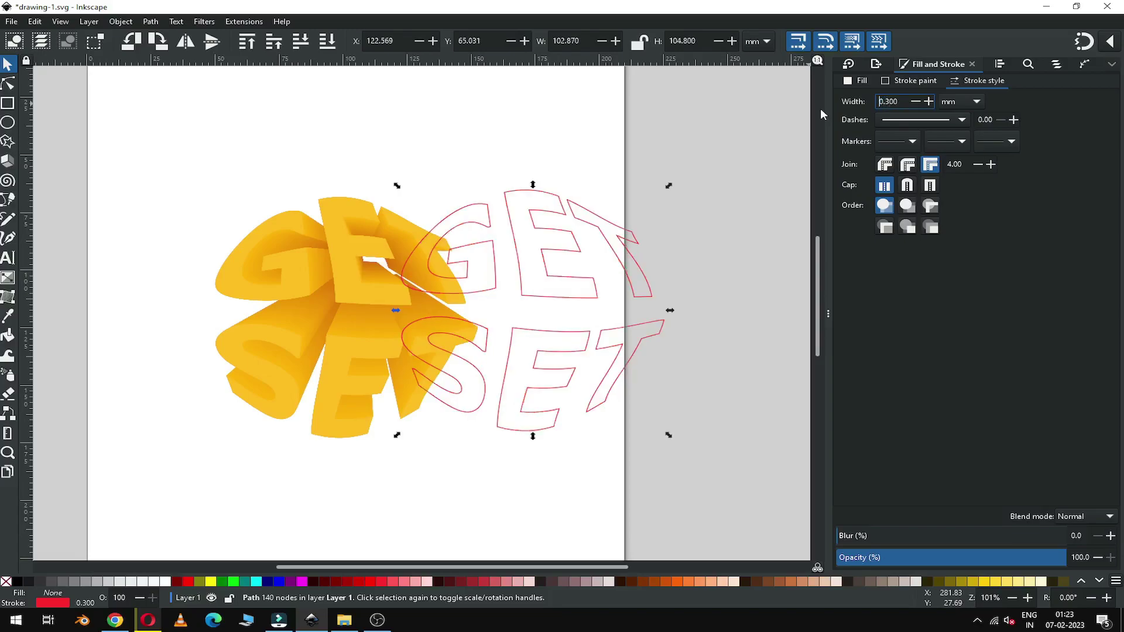
Move the outline over the 3D lettering and centre it horizontally and vertically on the interpolated group, relative to the last selected object.
left_click_drag(538, 297, 423, 306)
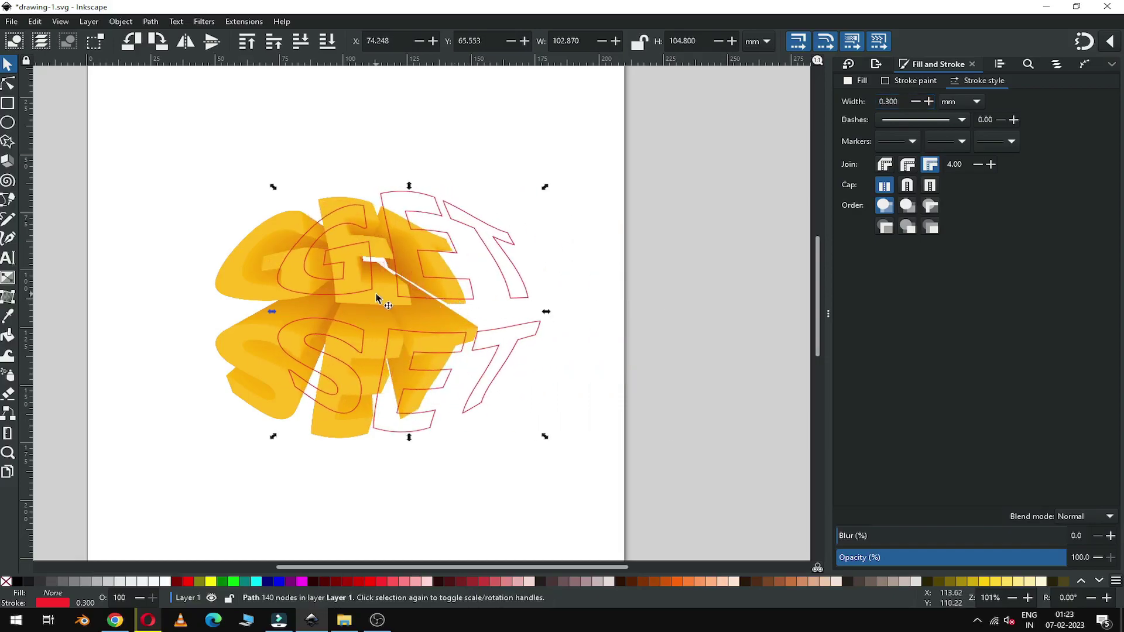
left_click(232, 289, "ctrl")
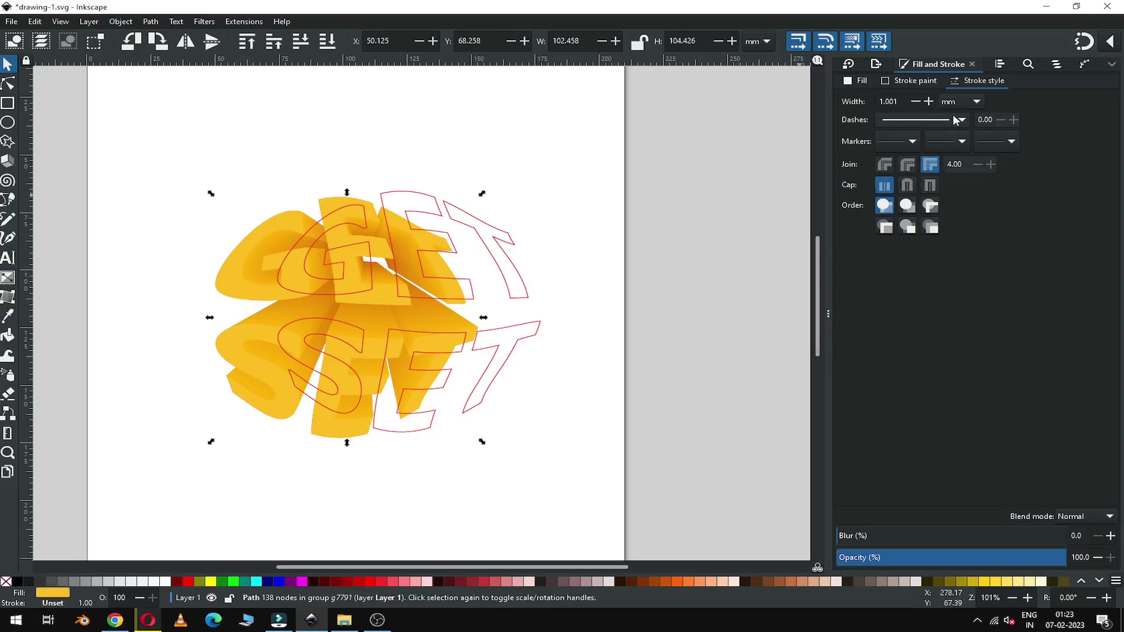
left_click(1000, 65)
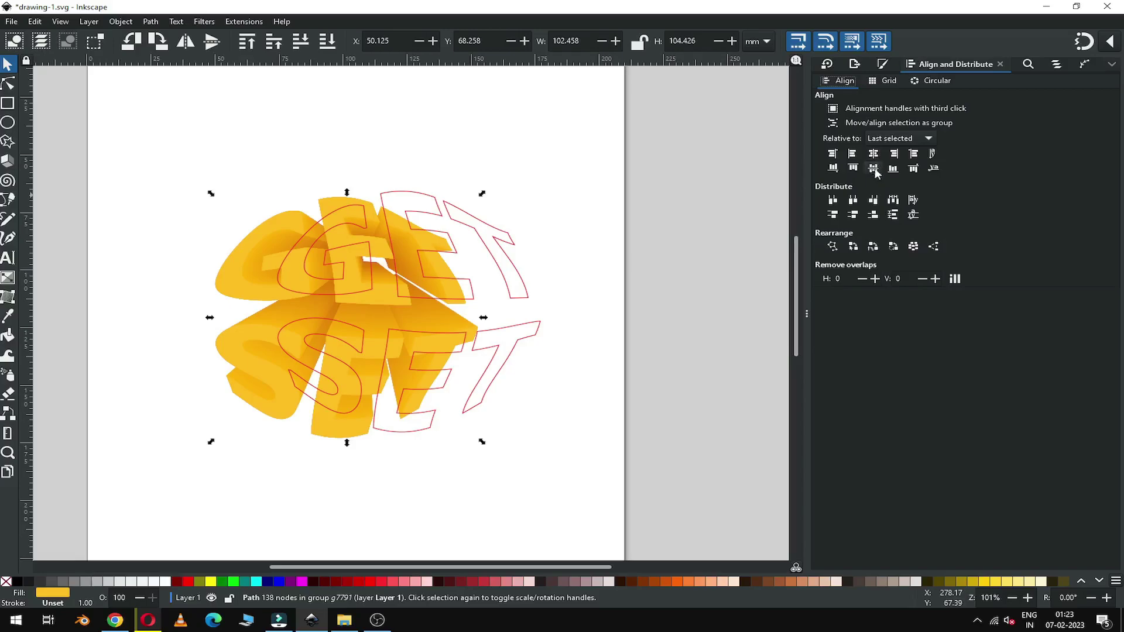
left_click(482, 166)
left_click(473, 230)
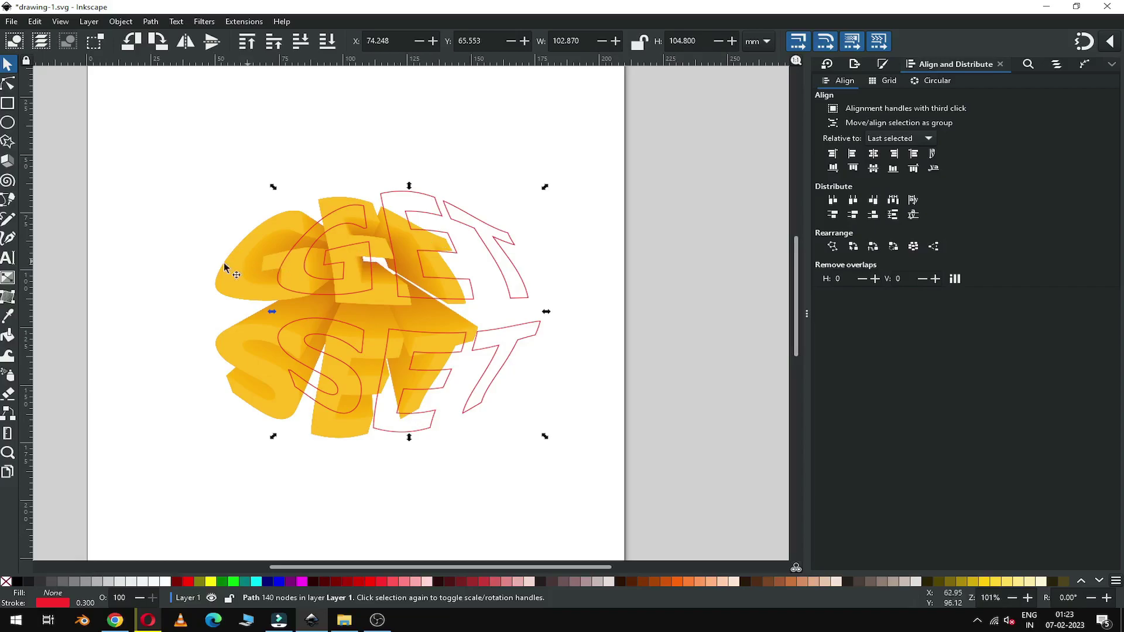
left_click(228, 281, "shift")
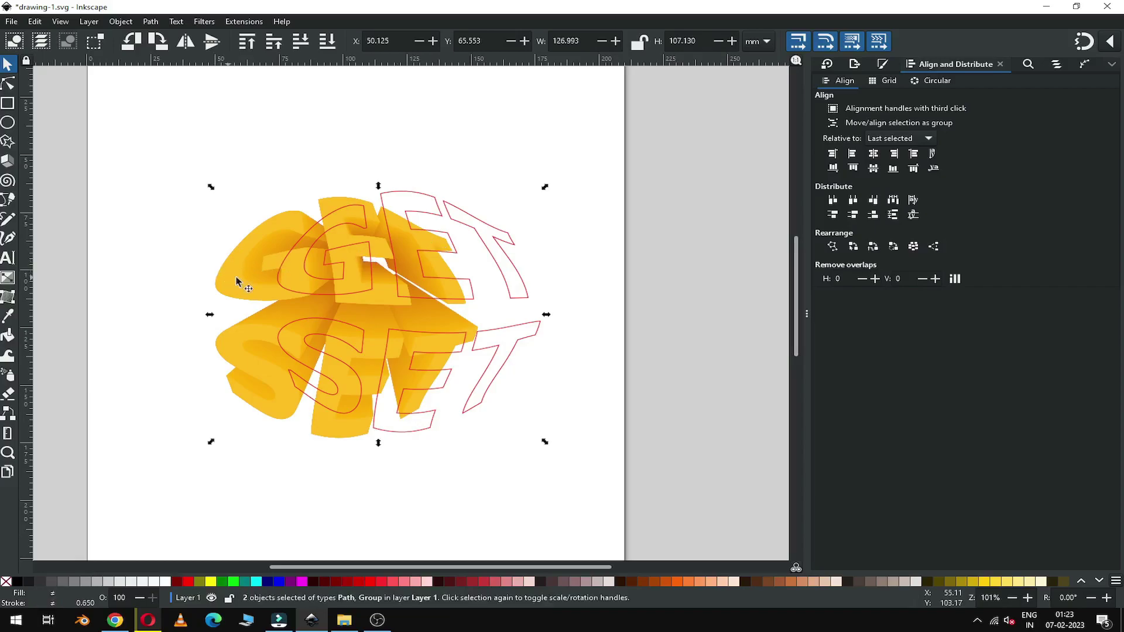
left_click(874, 154)
left_click(873, 168)
left_click(494, 249)
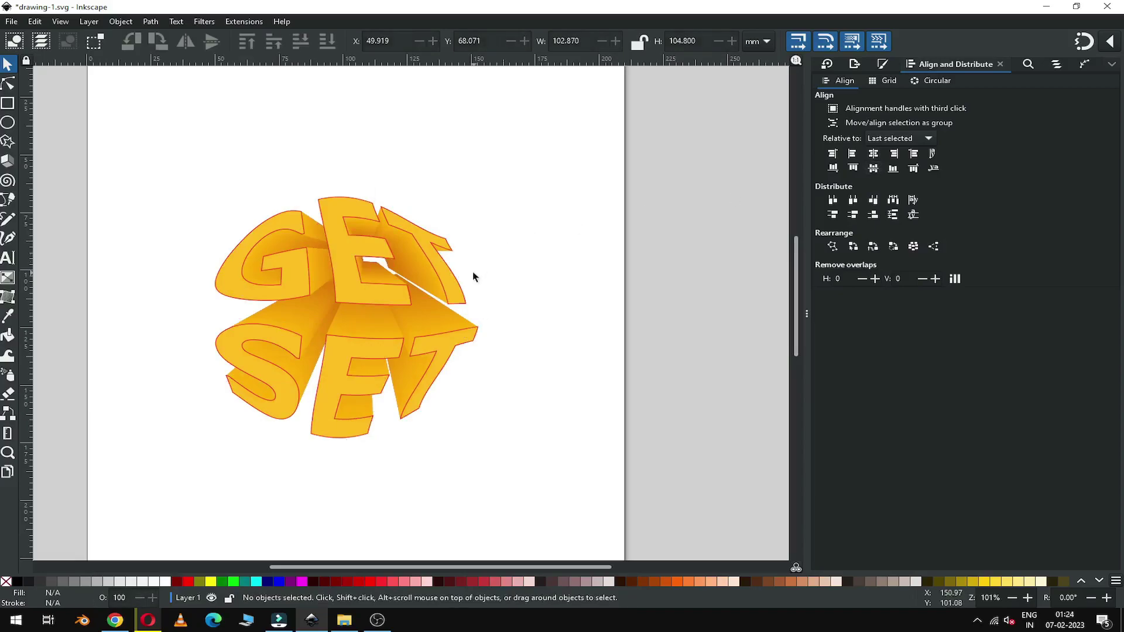
Convert the red outline's stroke to a path and fill it with white.
left_click(454, 256)
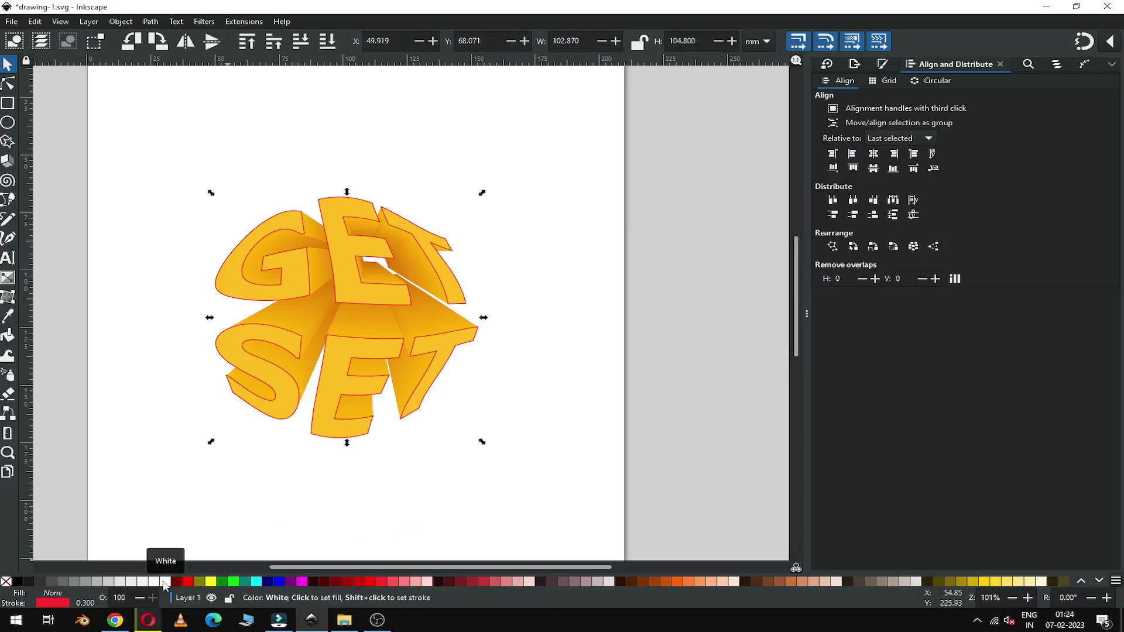
key("shift")
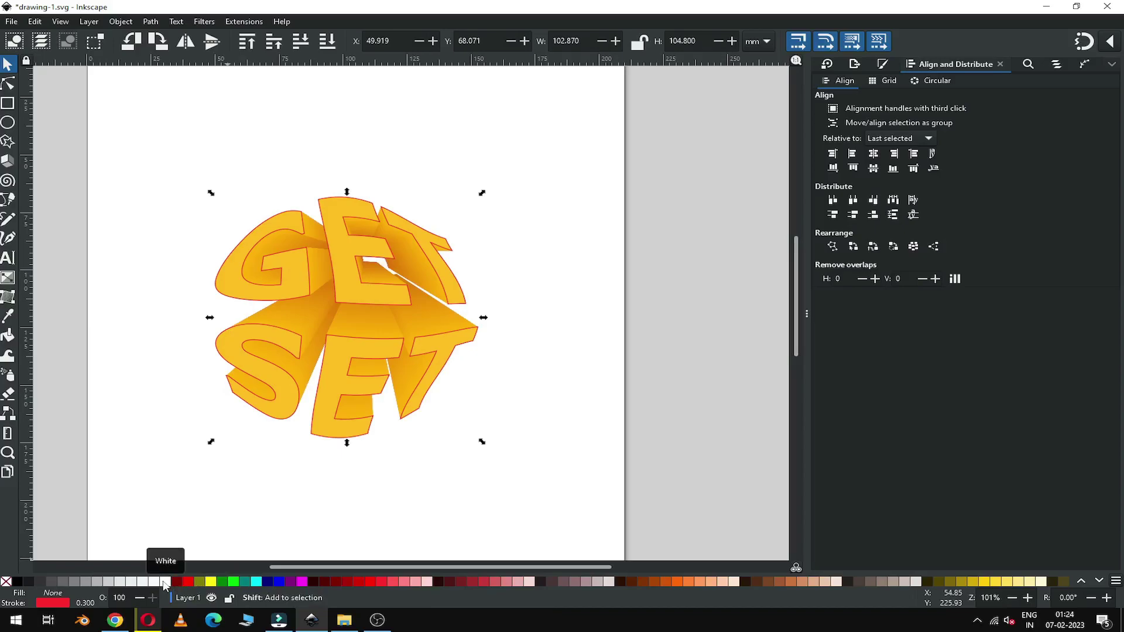
left_click(151, 23)
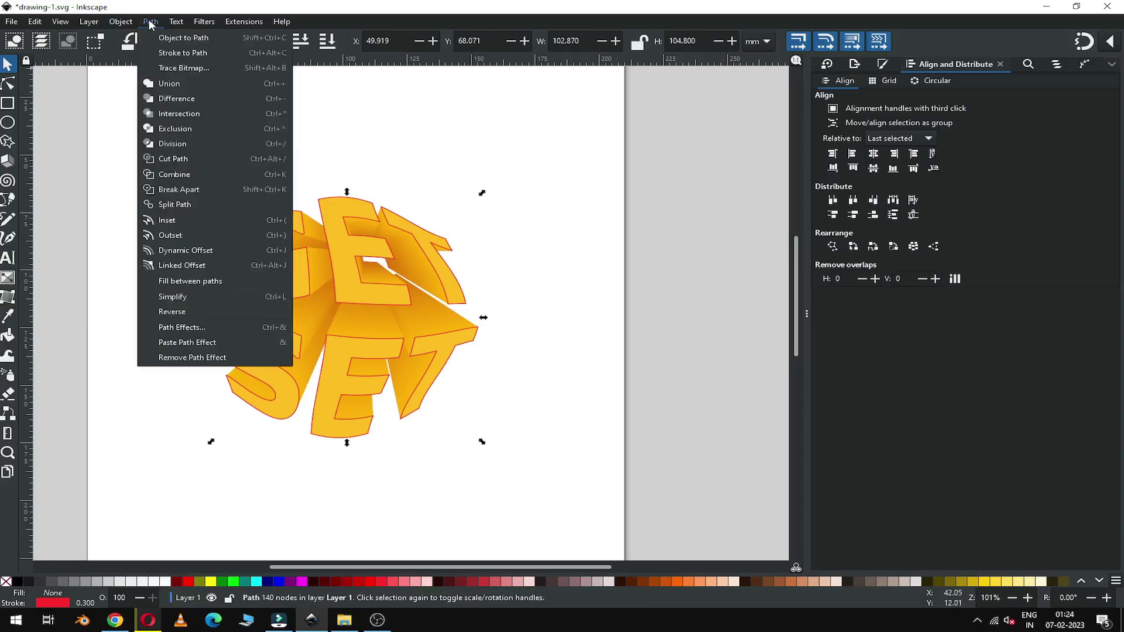
left_click(192, 55)
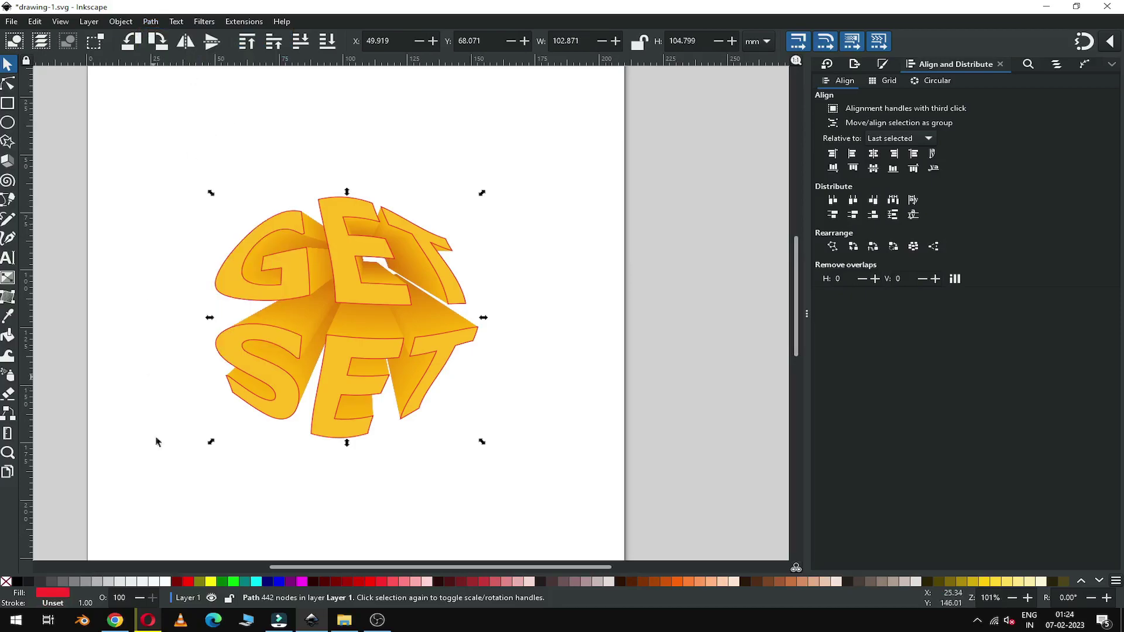
left_click(165, 582)
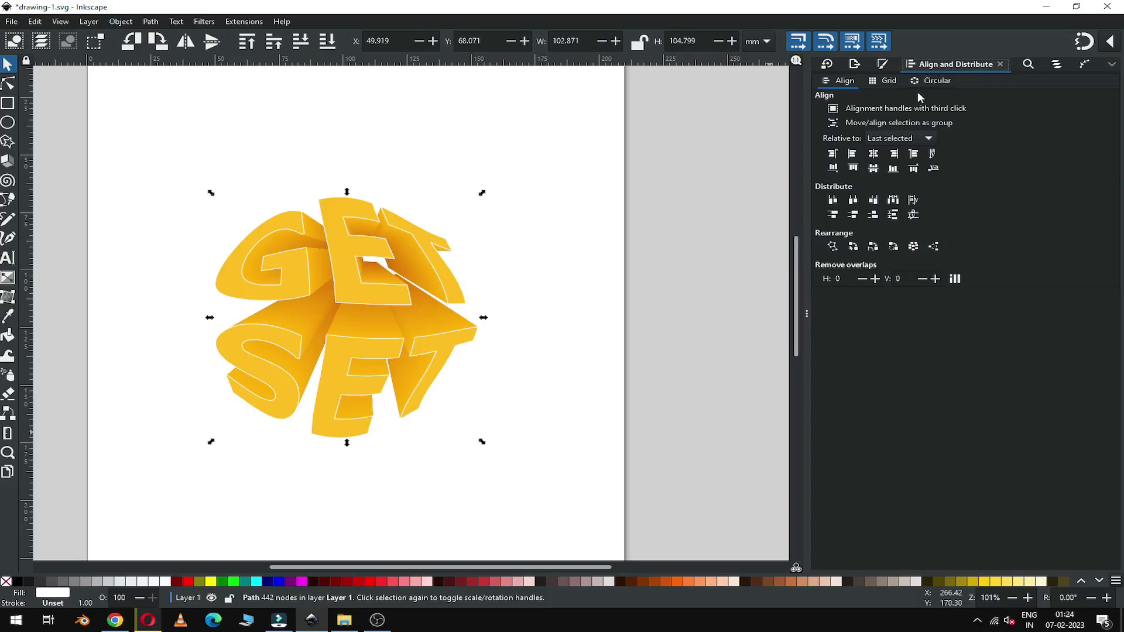
Blur the white outline by 10.6% and reduce its opacity to 72.2%.
left_click(881, 65)
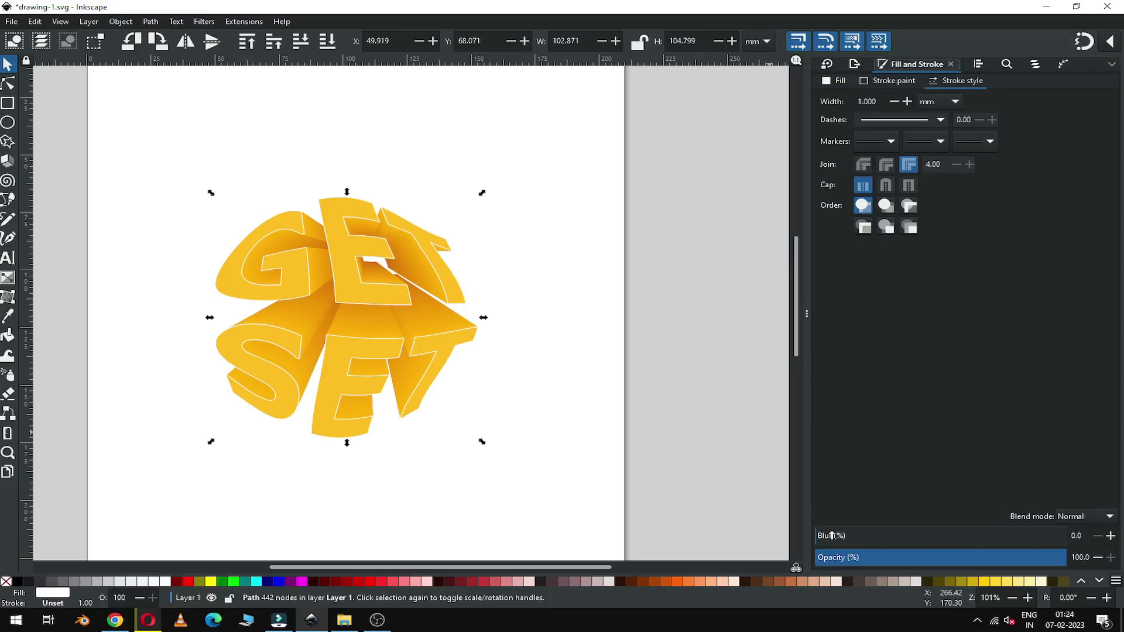
left_click_drag(831, 535, 841, 535)
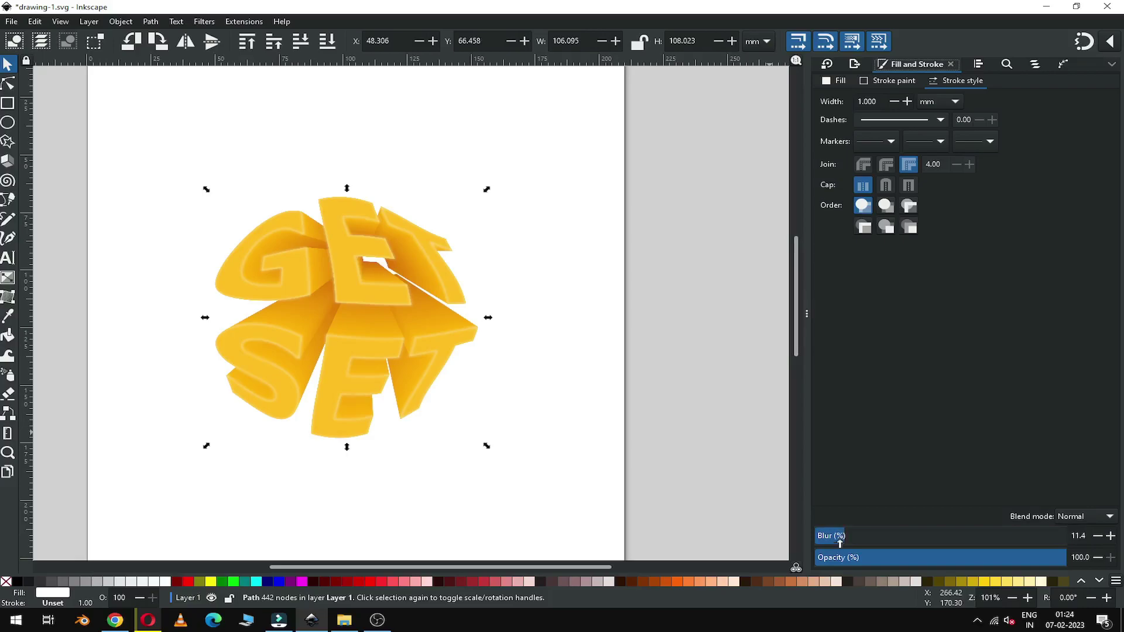
left_click_drag(841, 536, 840, 536)
left_click_drag(1033, 557, 999, 559)
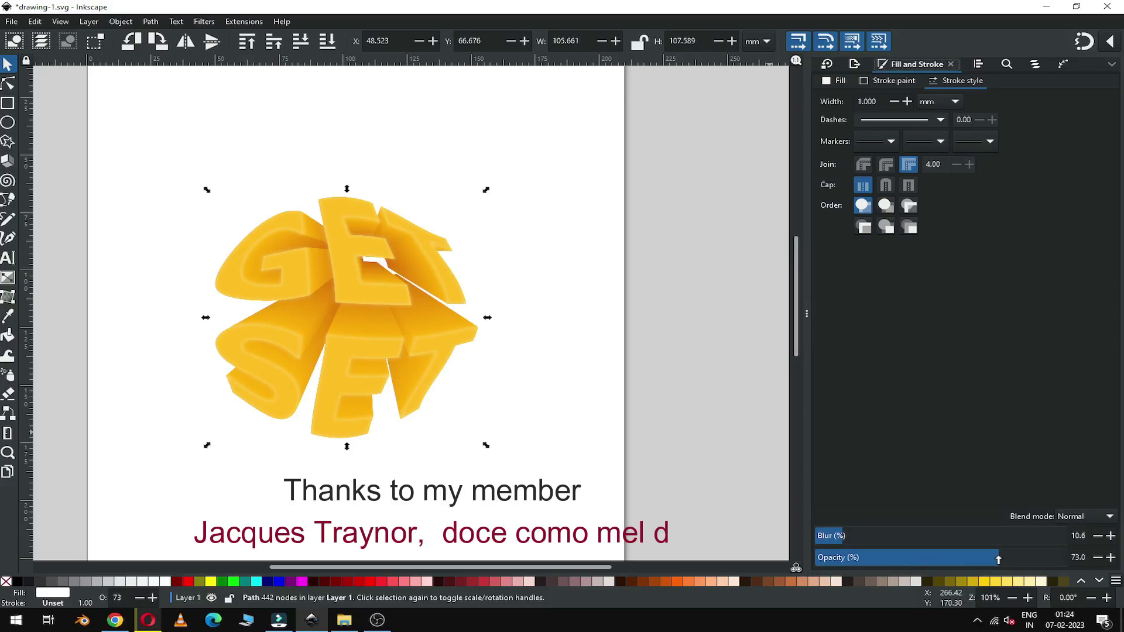
left_click(962, 554)
left_click(997, 556)
left_click(539, 227)
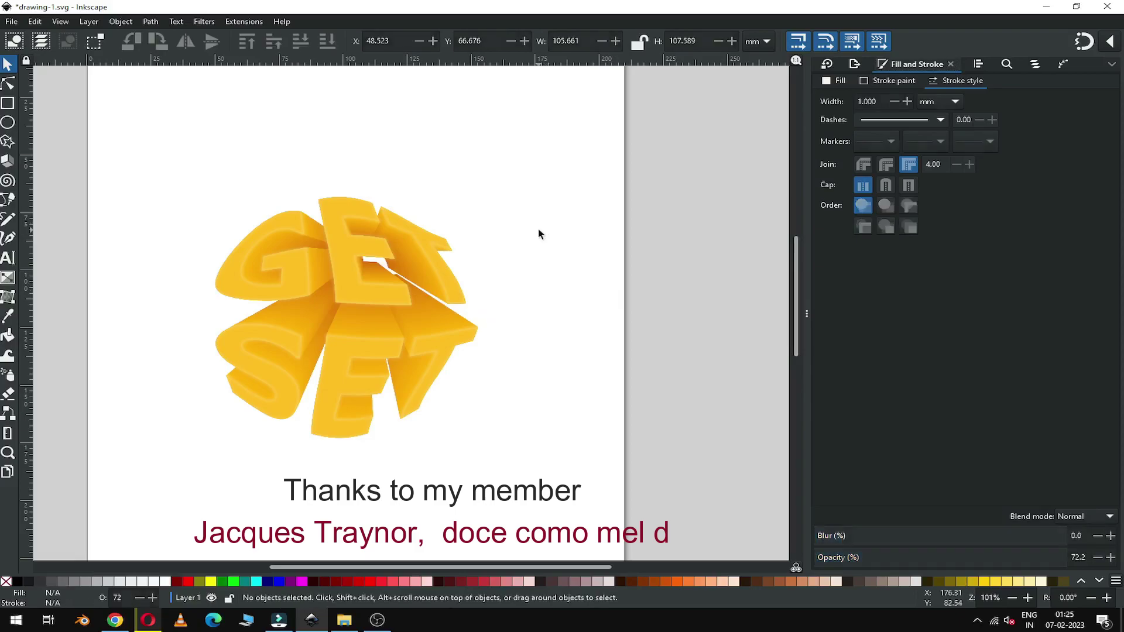
Save the drawing and select all objects of the lettering.
key("z")
left_click_drag(179, 184, 514, 458)
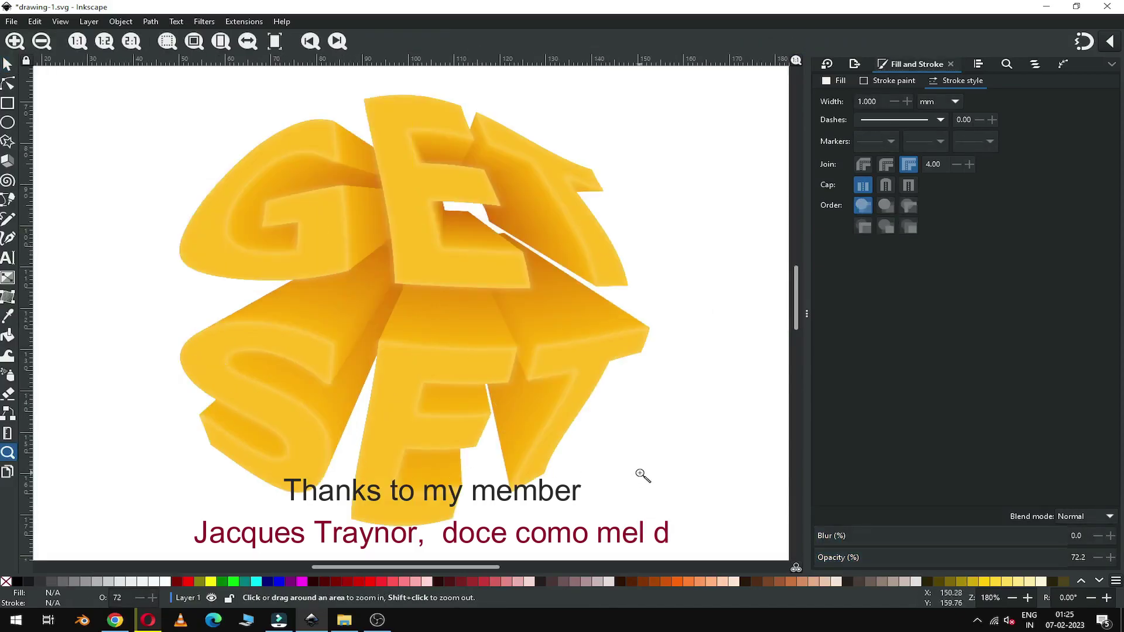
key("s")
key("ctrl+a")
left_click(34, 22)
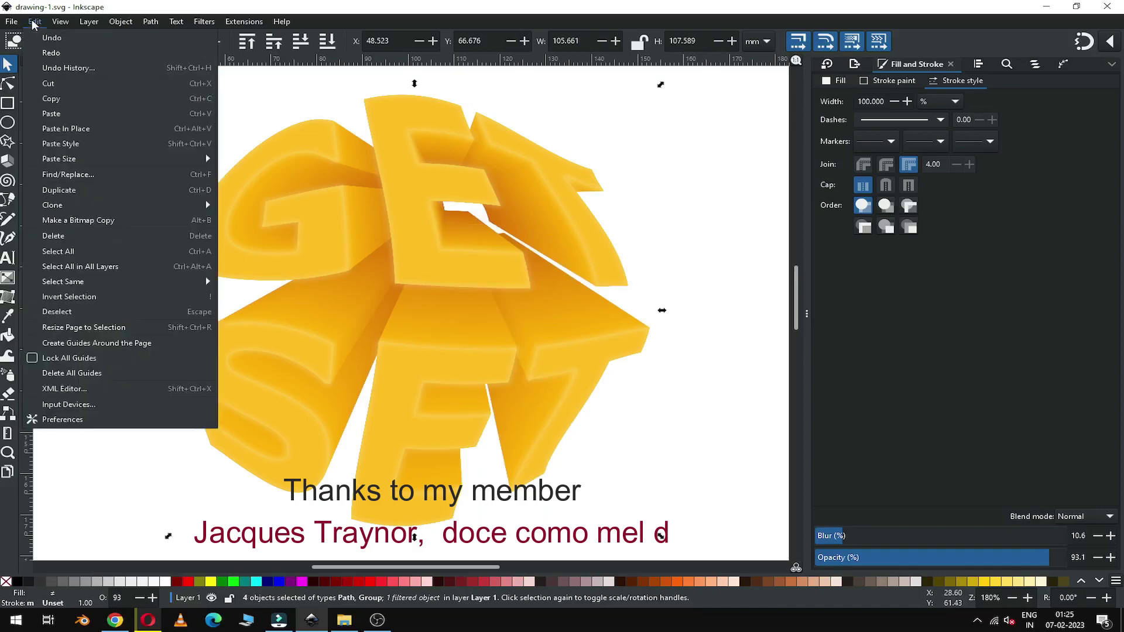